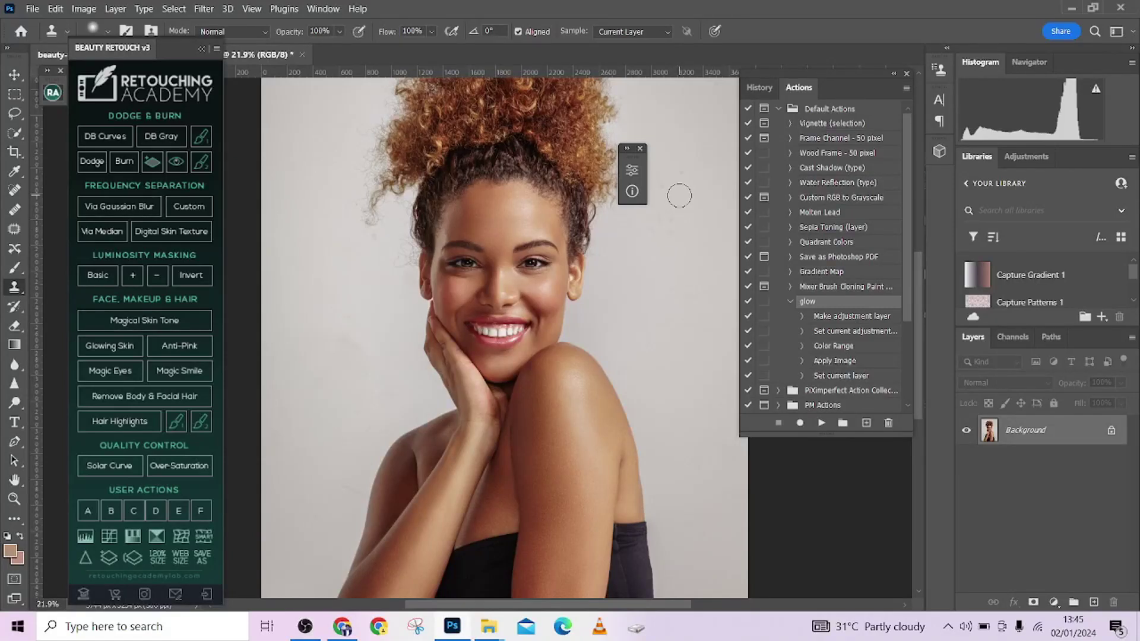
# Collapse the Beauty Retouch v3 plug-in panel to its icon
pyautogui.click(198, 49)
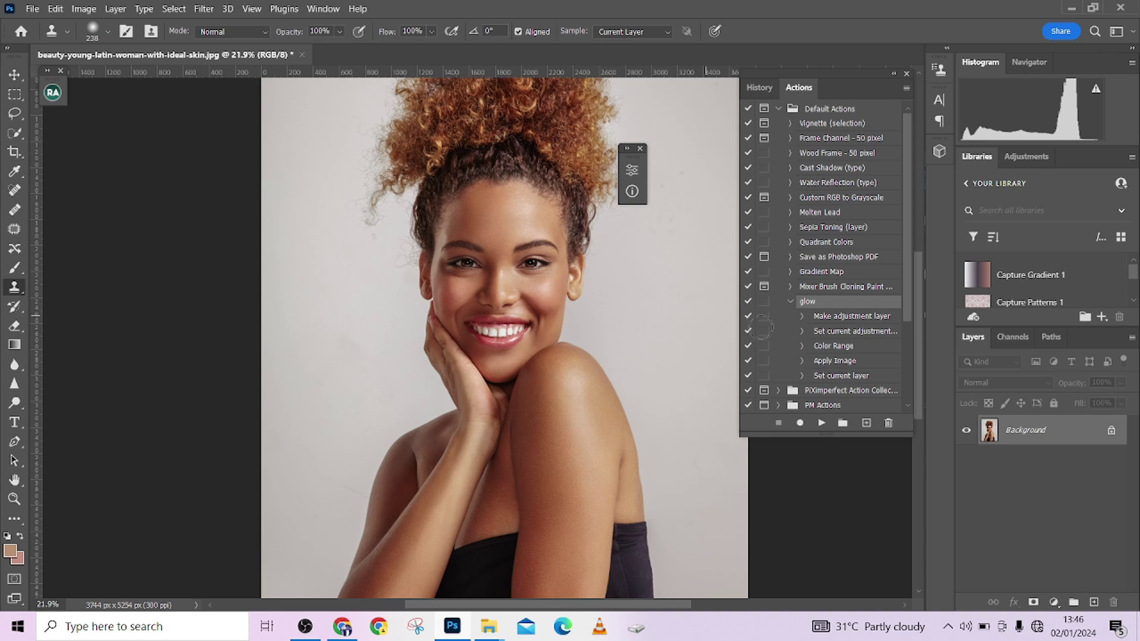
# Collapse the glow action set and add a Curves adjustment layer
pyautogui.click(790, 301)
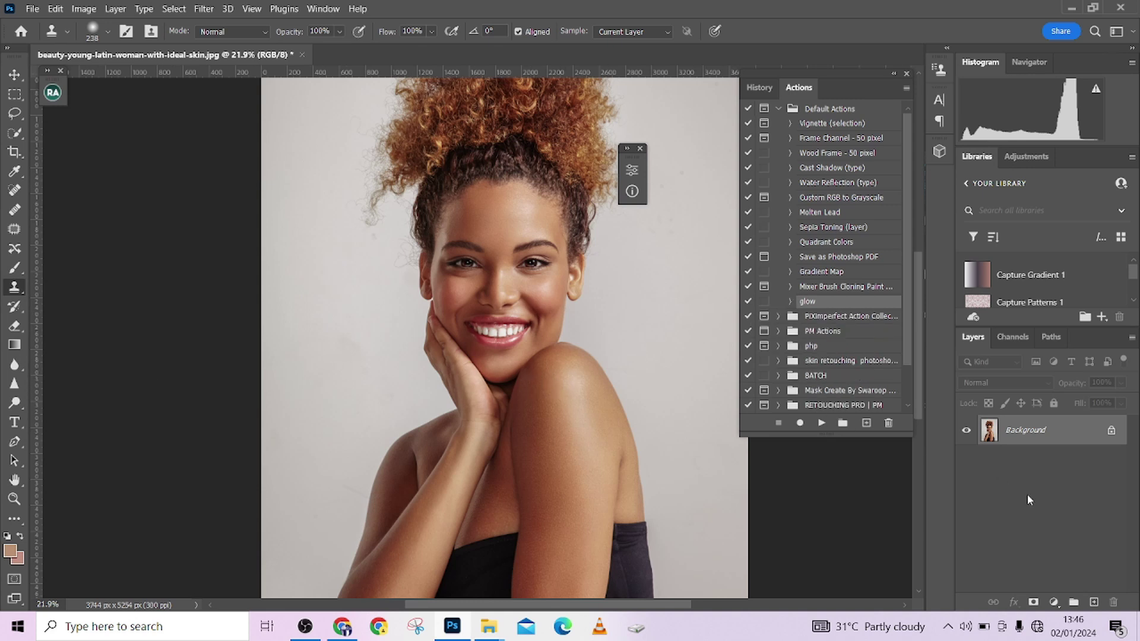
pyautogui.click(1054, 602)
pyautogui.click(1065, 419)
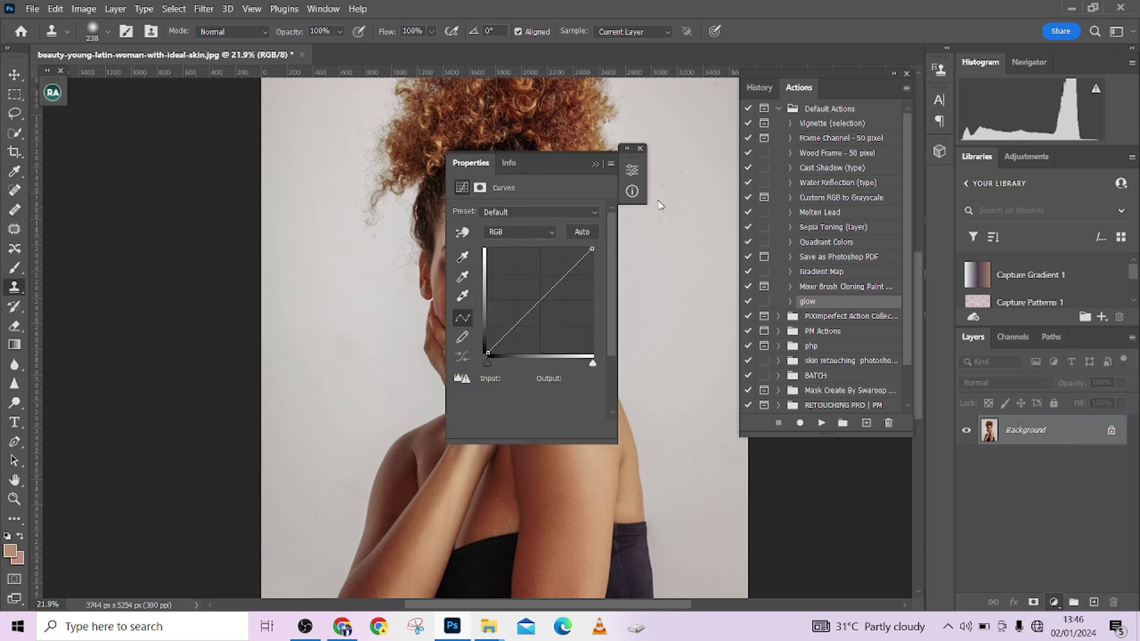
# Raise the curve's midpoint in Curves 1 to brighten the whole portrait
pyautogui.moveTo(551, 166); pyautogui.dragTo(707, 167)
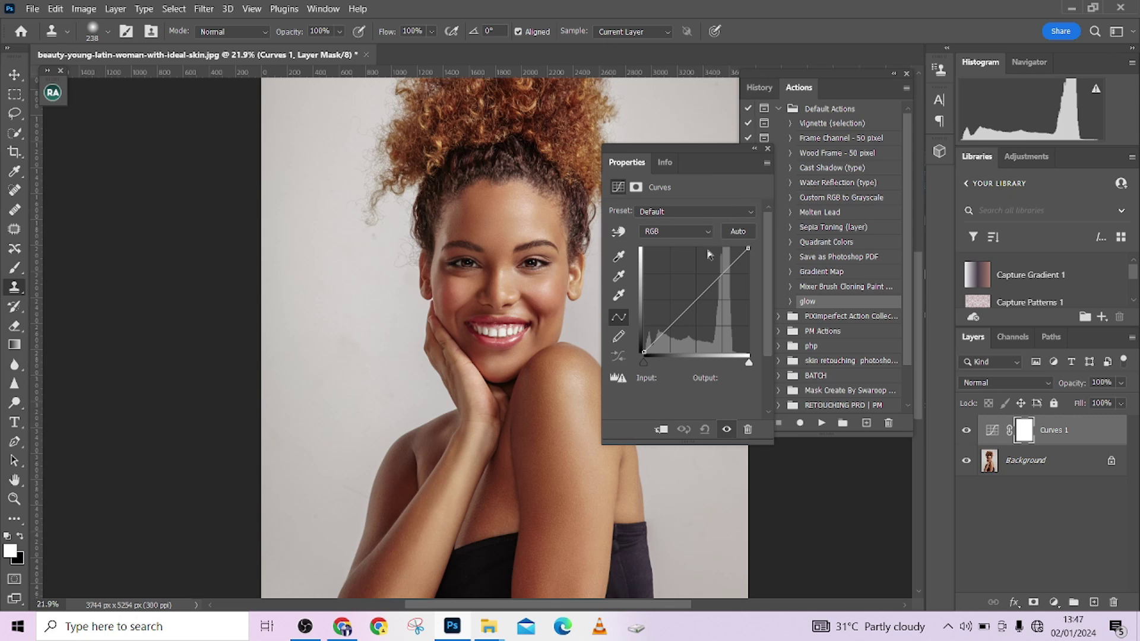
pyautogui.moveTo(704, 292); pyautogui.dragTo(692, 281)
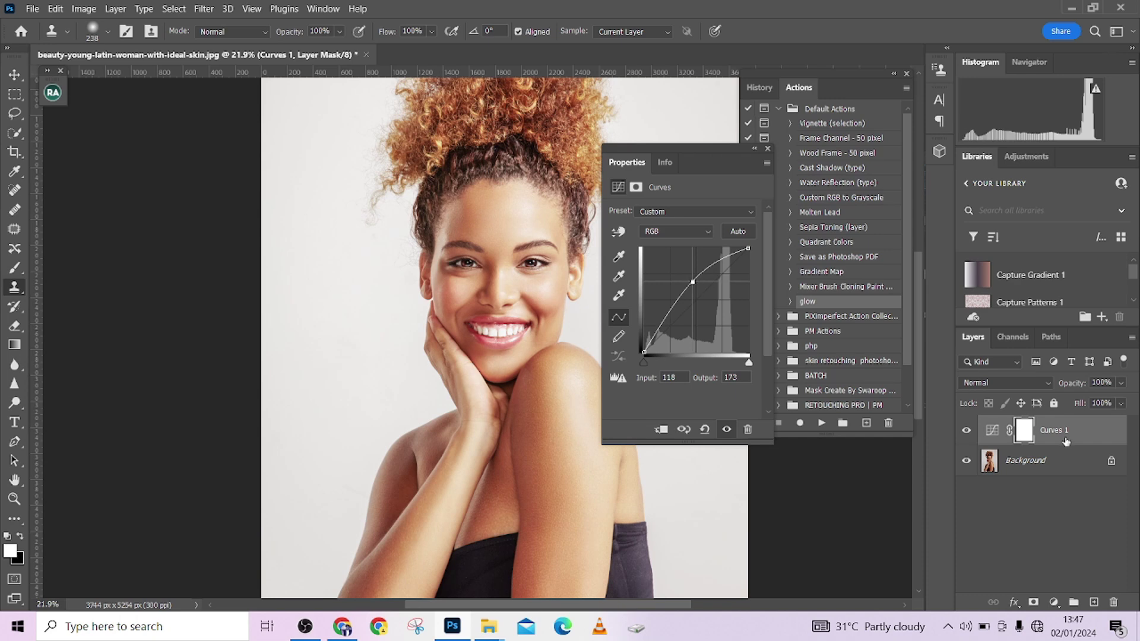
pyautogui.click(1095, 435)
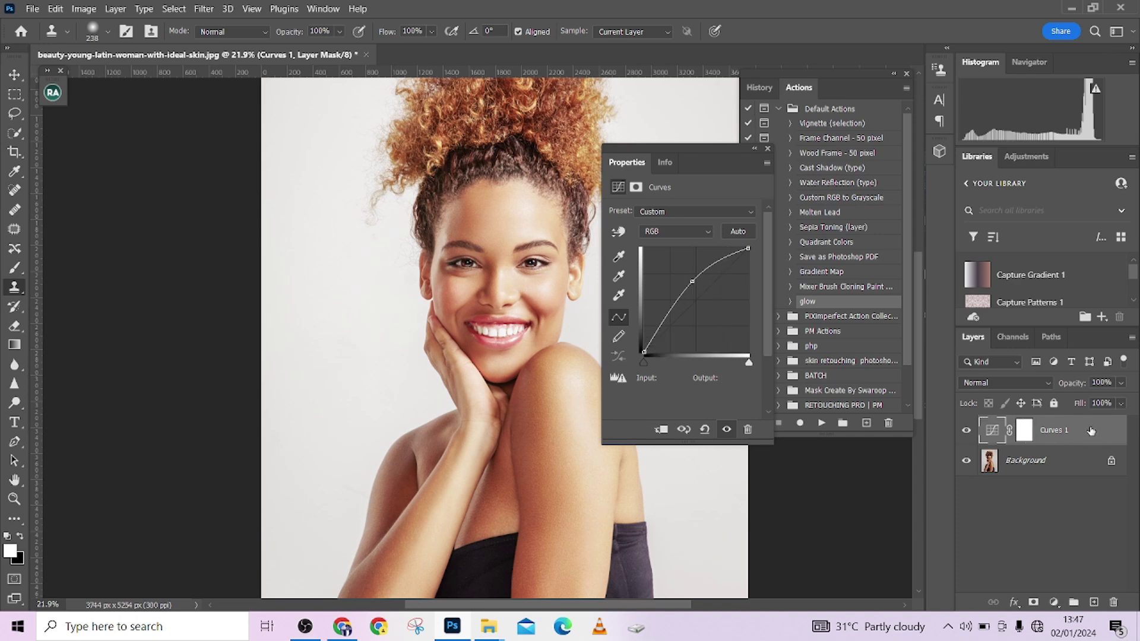
# Split Curves 1's Blend If Underlying Layer black slider to 92/179 and apply
pyautogui.doubleClick(1094, 434)
pyautogui.moveTo(406, 197); pyautogui.dragTo(800, 136)
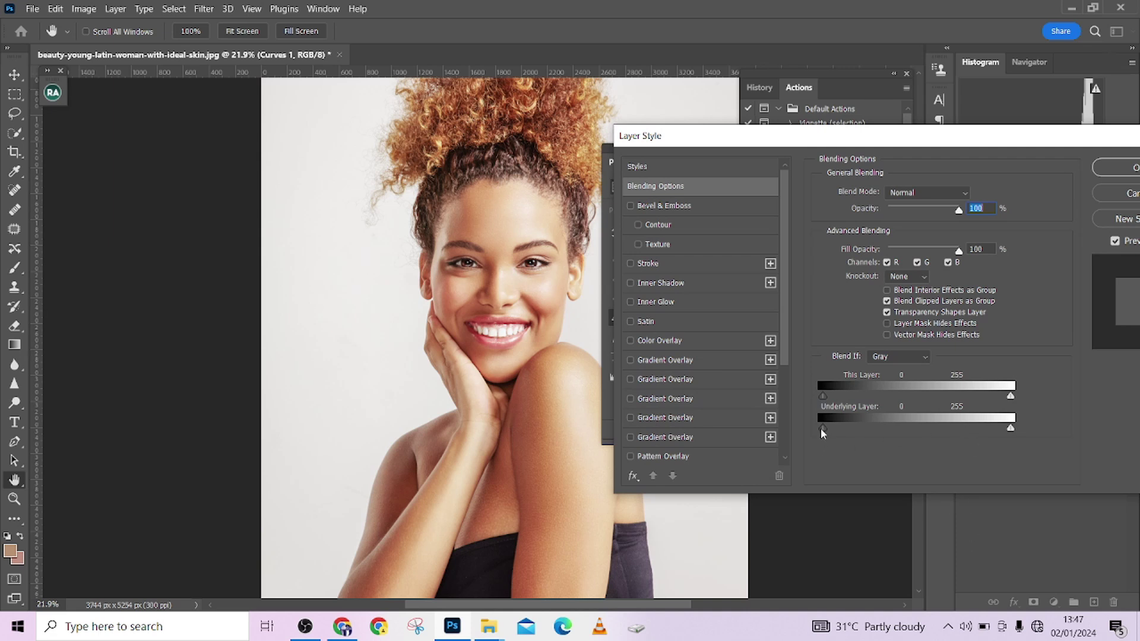
pyautogui.moveTo(826, 428); pyautogui.dragTo(932, 432)
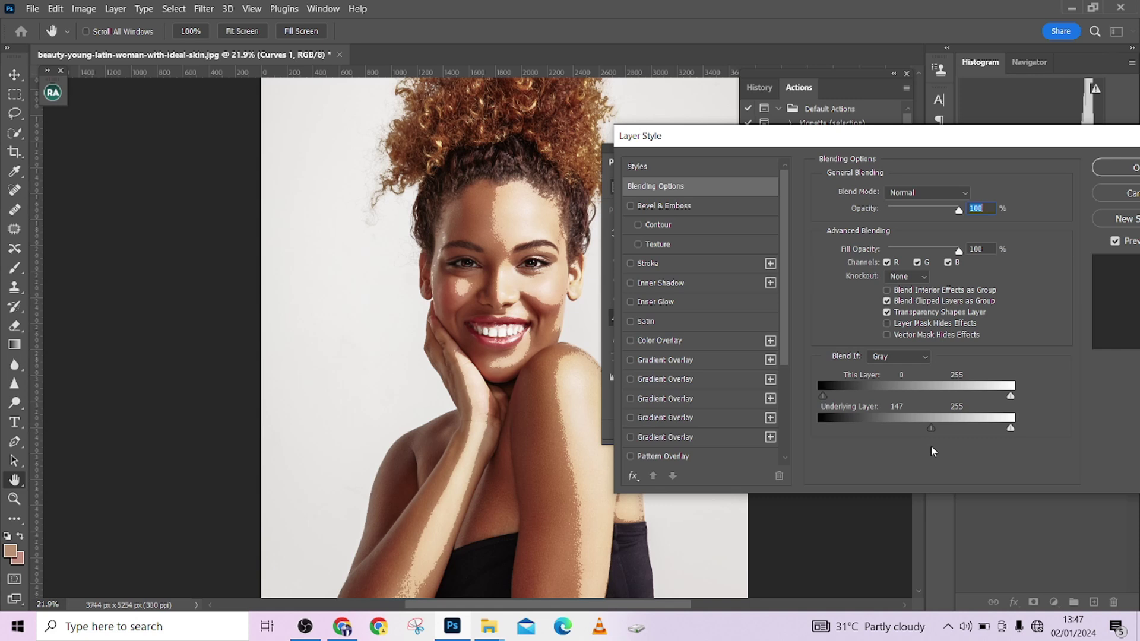
pyautogui.press('alt')
pyautogui.moveTo(927, 426)
pyautogui.mouseDown()
pyautogui.moveTo(892, 429)
pyautogui.moveTo(946, 428)
pyautogui.mouseUp()
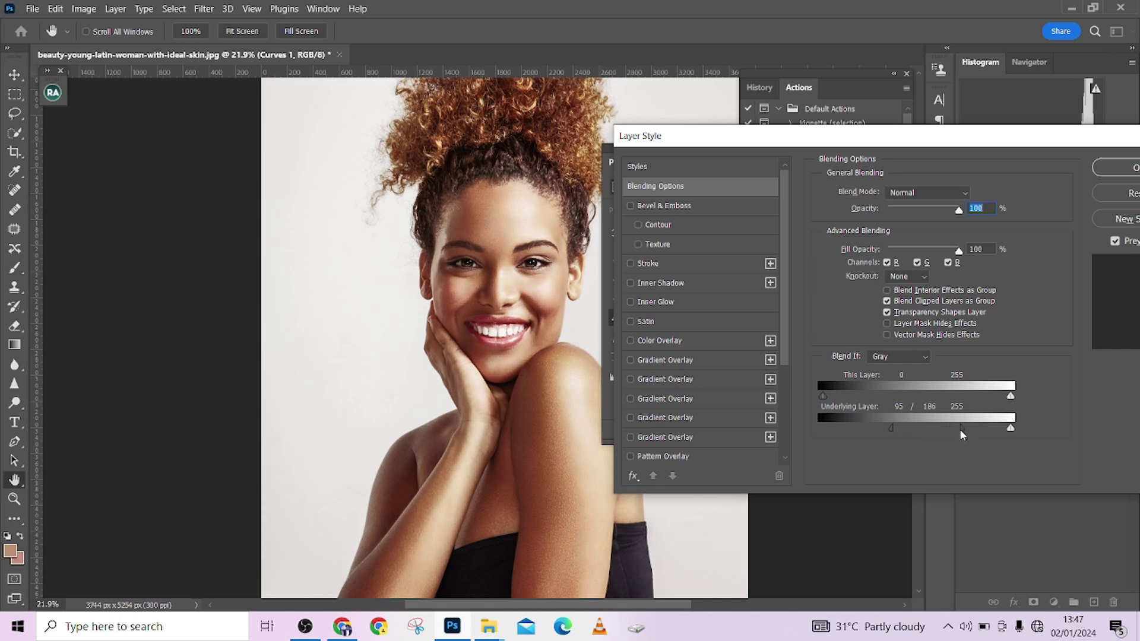
pyautogui.moveTo(893, 428); pyautogui.dragTo(891, 429)
pyautogui.click(1118, 167)
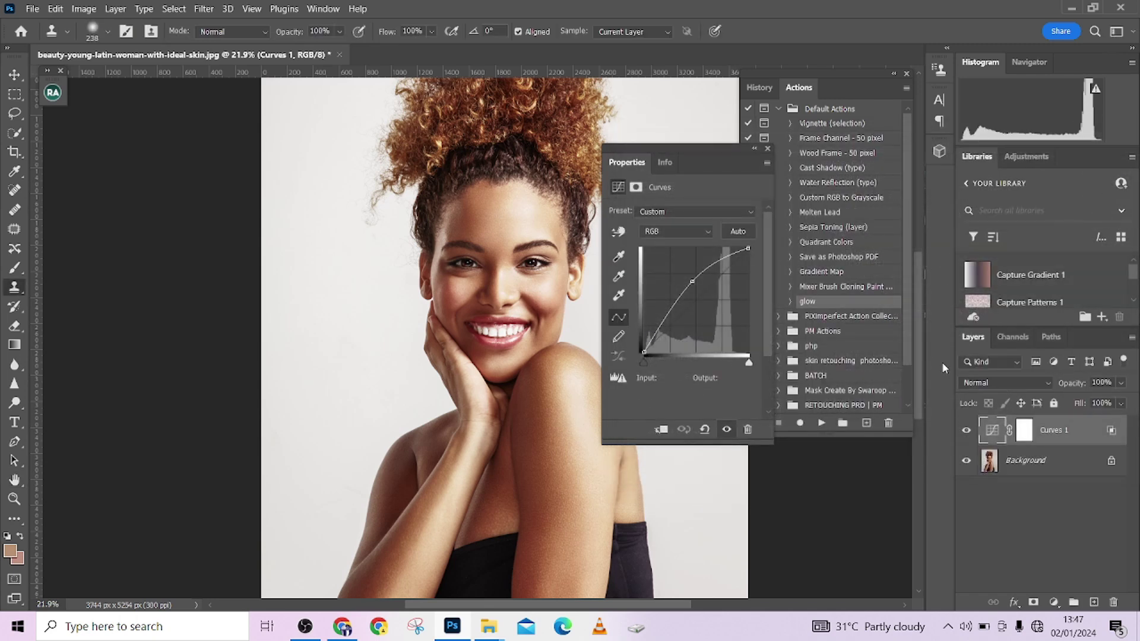
# Invert the Curves 1 layer mask to black, hiding the brightening
pyautogui.click(1025, 437)
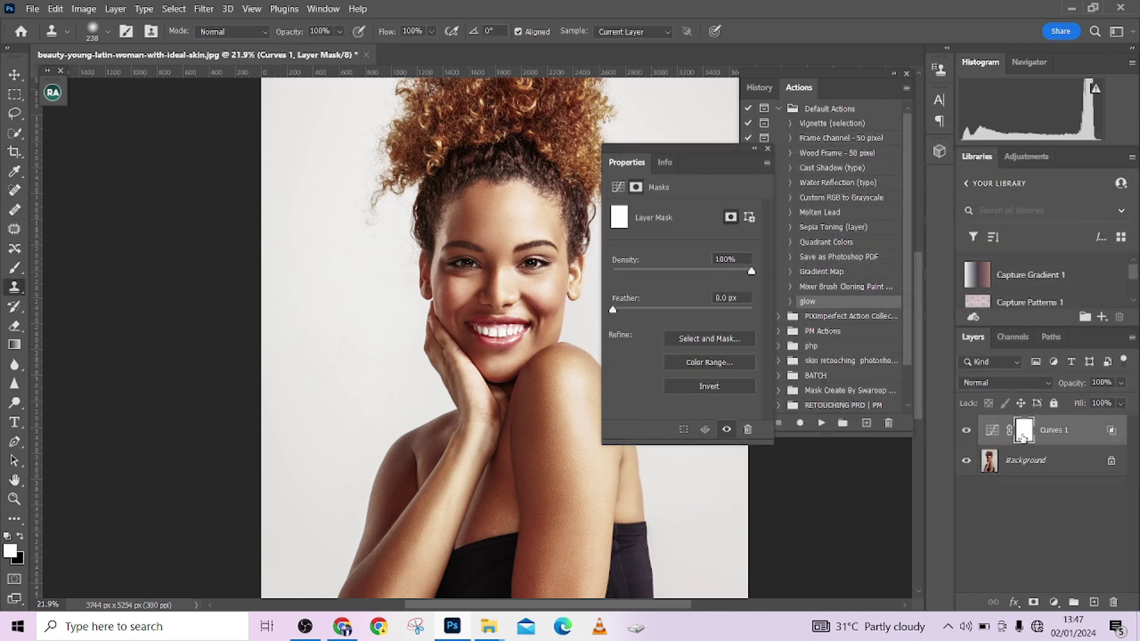
pyautogui.hotkey('ctrl', 'i')
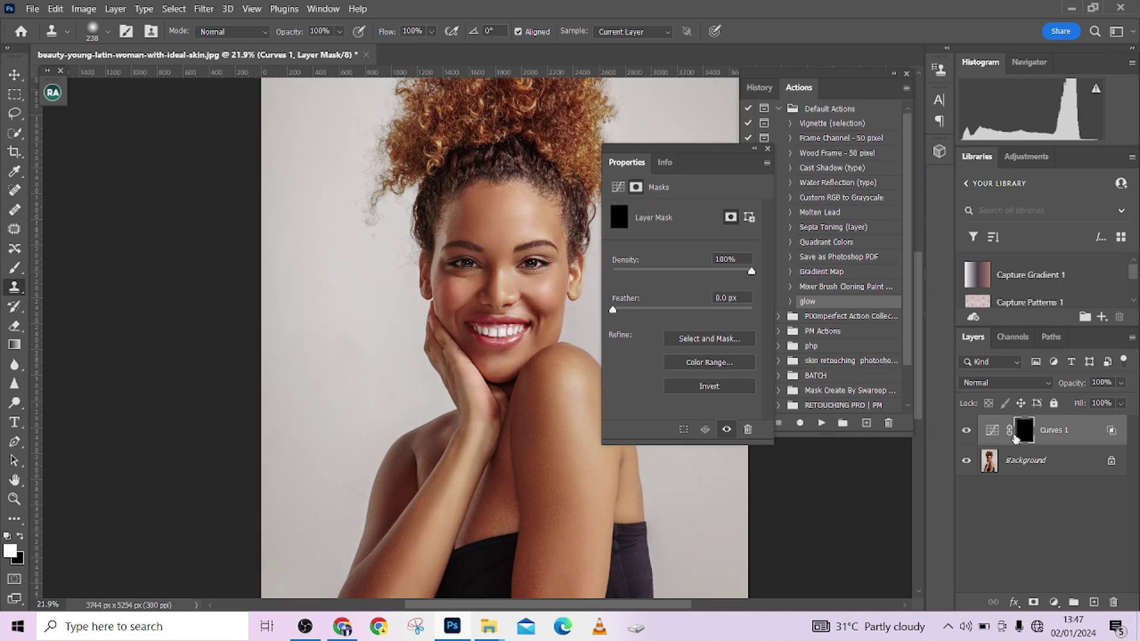
pyautogui.click(1055, 434)
# Rename the curves layer to 'sheek' and toggle its visibility to compare
pyautogui.doubleClick(1057, 435)
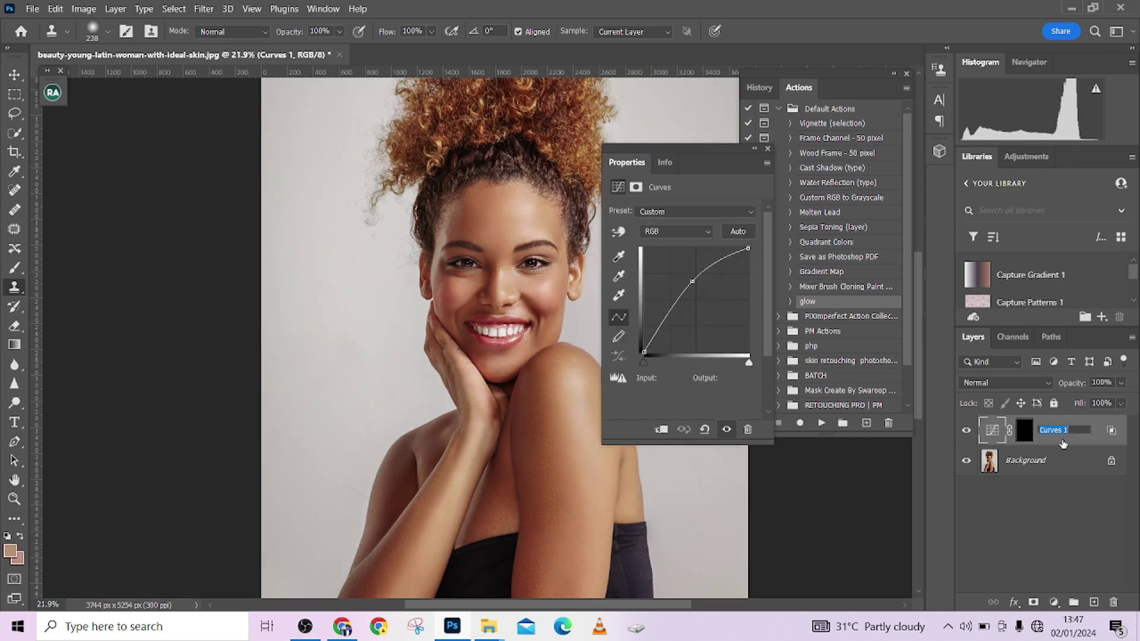
pyautogui.press('Return')
pyautogui.doubleClick(1063, 432)
pyautogui.write('sheek')
pyautogui.press('Return')
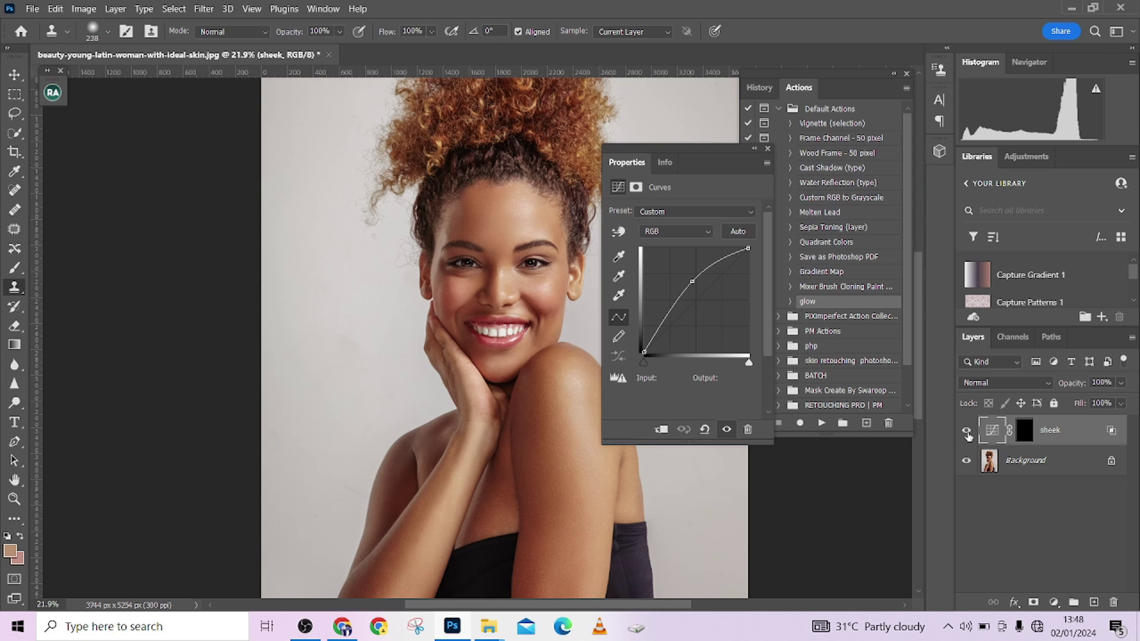
pyautogui.click(967, 431)
pyautogui.click(967, 432)
# Paint the glow back onto the cheek with an enlarged white brush on the sheek mask
pyautogui.click(1025, 437)
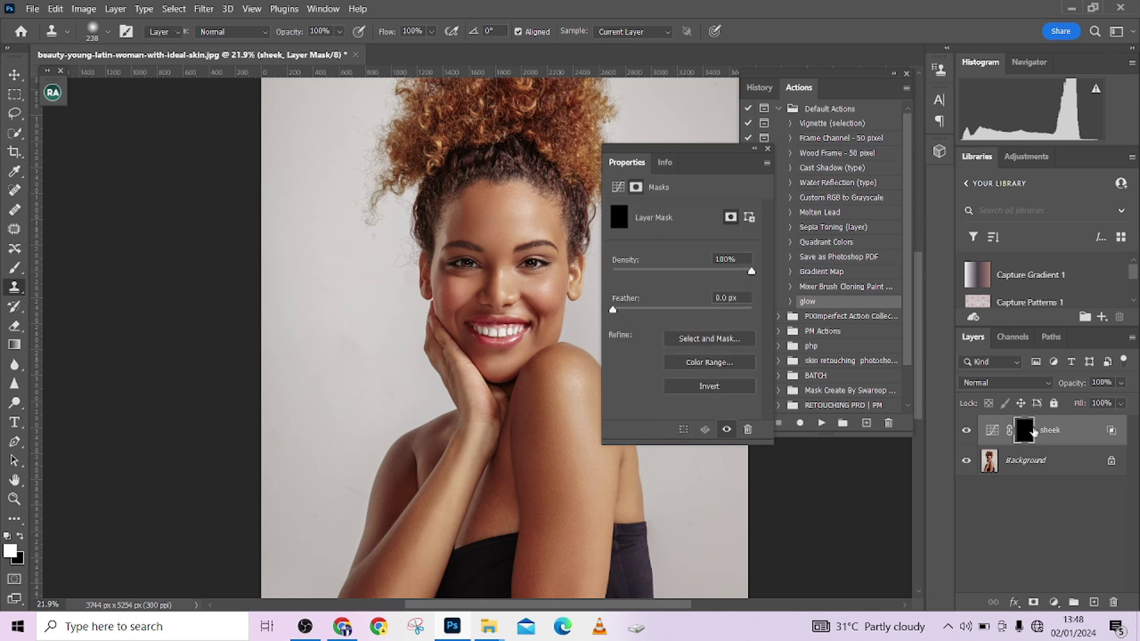
pyautogui.press('b')
pyautogui.scroll(4, 549, 287)
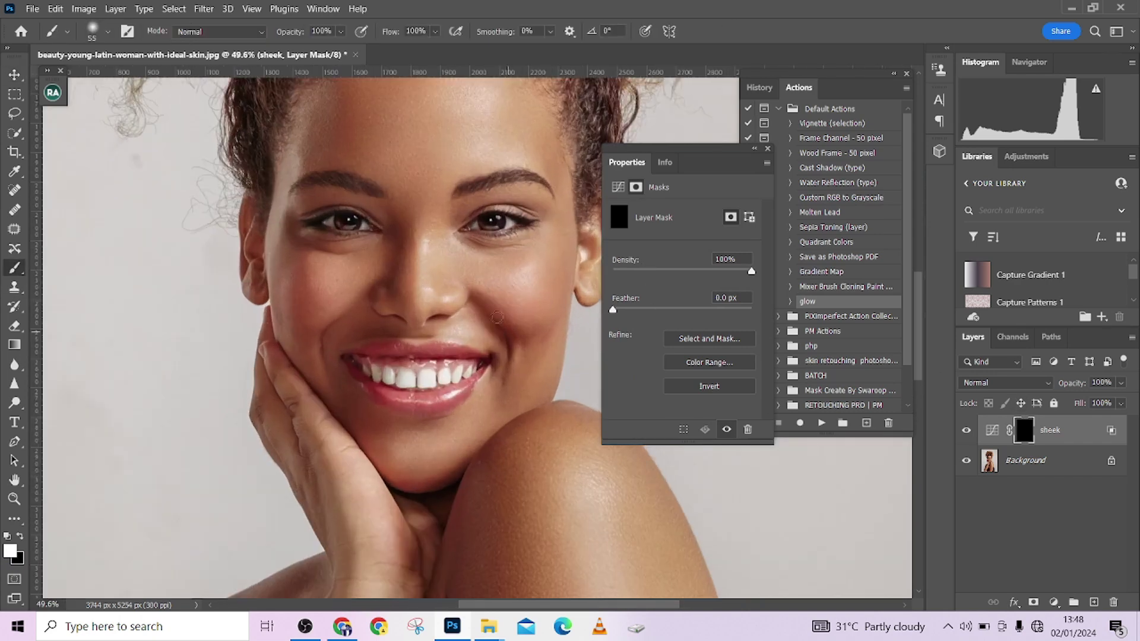
pyautogui.moveTo(501, 290)
pyautogui.mouseDown()
pyautogui.moveTo(511, 273)
pyautogui.moveTo(544, 284)
pyautogui.moveTo(508, 285)
pyautogui.moveTo(539, 267)
pyautogui.moveTo(530, 285)
pyautogui.moveTo(505, 278)
pyautogui.moveTo(522, 282)
pyautogui.mouseUp()
pyautogui.scroll(-3, 544, 284)
# Lower the sheek layer opacity to 72% and compare the cheek glow on and off
pyautogui.click(1122, 383)
pyautogui.moveTo(1130, 400); pyautogui.dragTo(1108, 401)
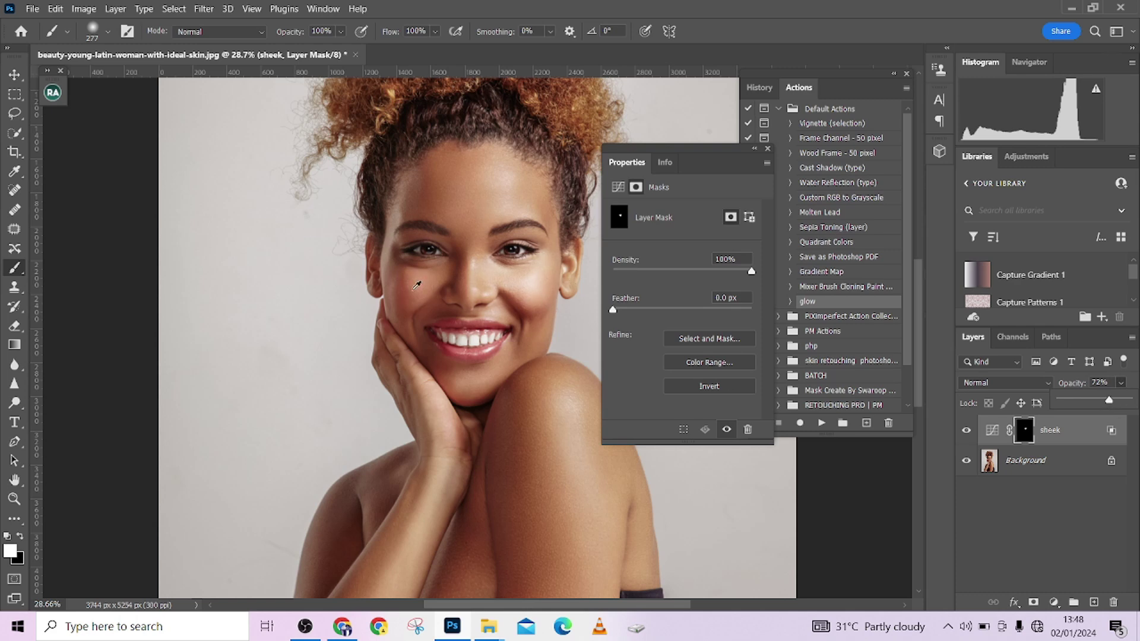
pyautogui.scroll(-2, 415, 285)
pyautogui.click(965, 430)
pyautogui.click(966, 429)
pyautogui.click(966, 430)
# Swap to black, compare the cheek glow again, and reduce the layer Fill to 86%
pyautogui.click(965, 429)
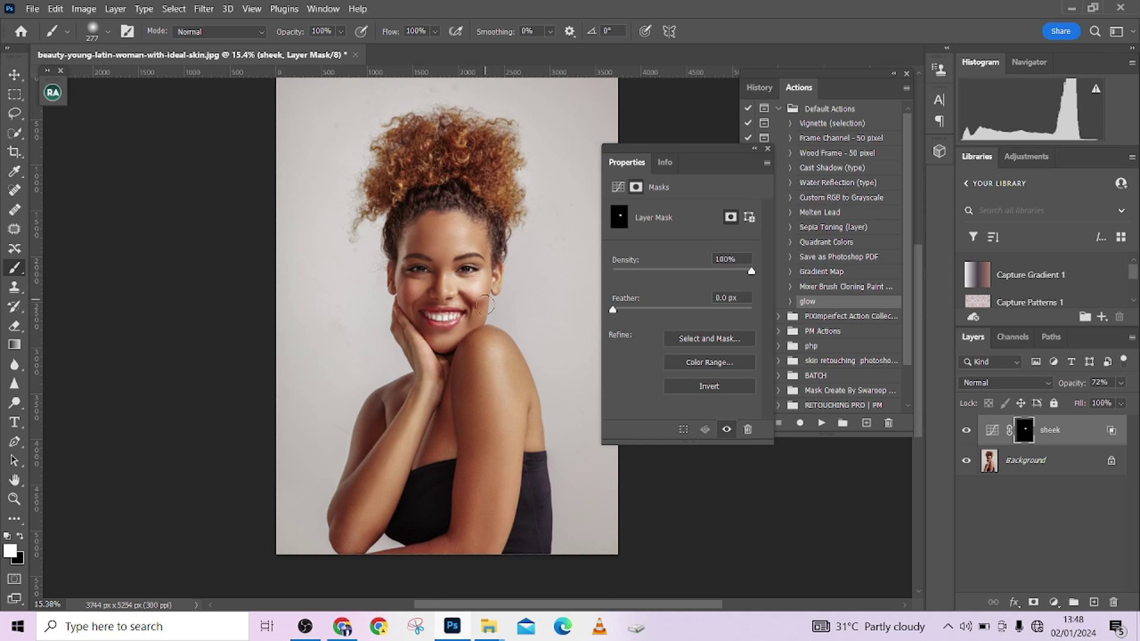
pyautogui.press('x')
pyautogui.press('x')
pyautogui.click(966, 430)
pyautogui.click(966, 429)
pyautogui.click(1120, 403)
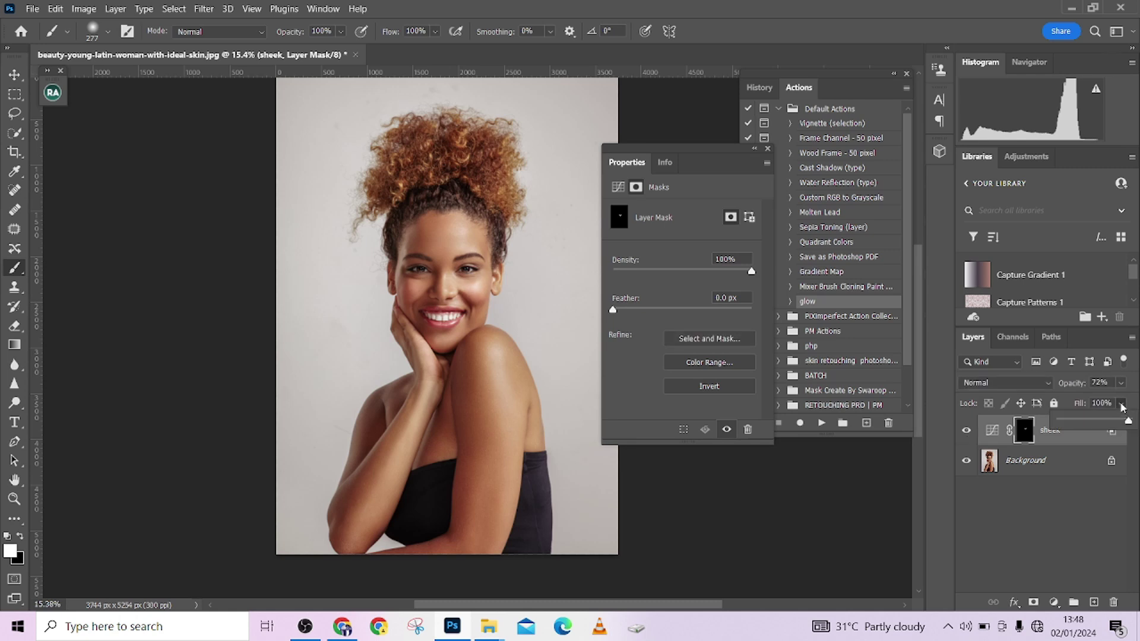
pyautogui.moveTo(1128, 421); pyautogui.dragTo(1119, 438)
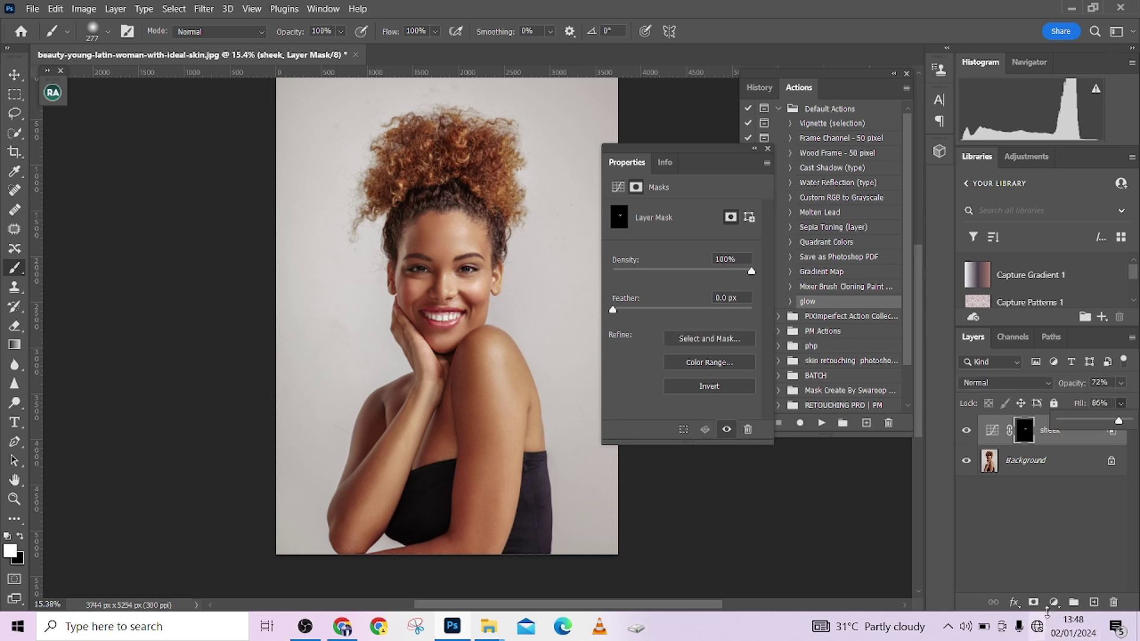
# Add a new Curves 1 adjustment layer and duplicate it three times
pyautogui.click(1054, 602)
pyautogui.click(1040, 417)
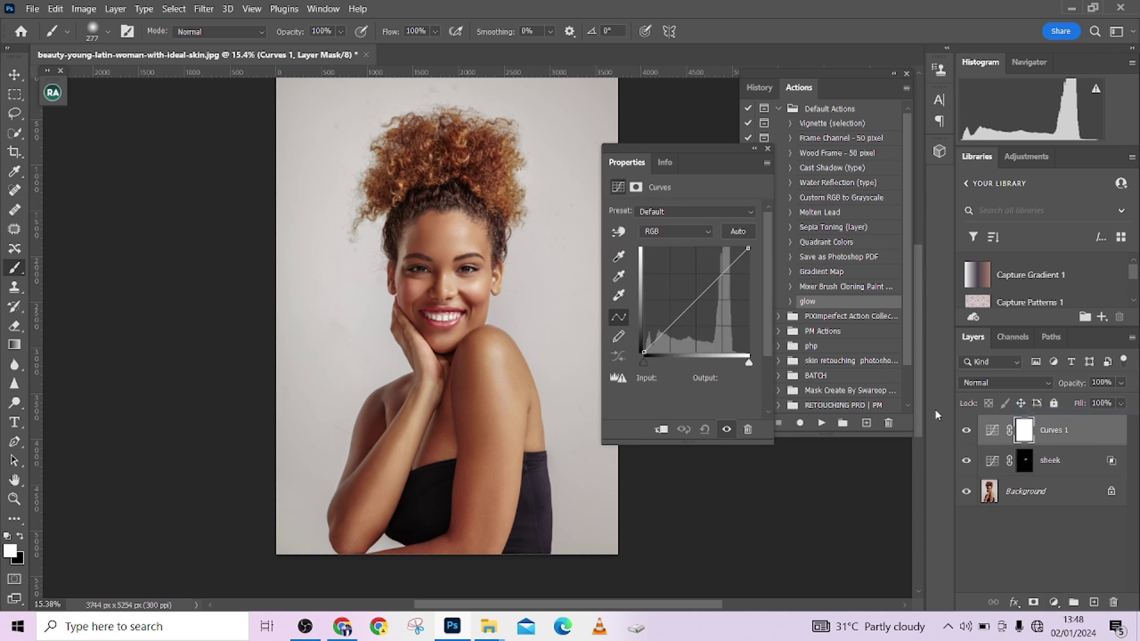
pyautogui.hotkey('ctrl', 'j')
pyautogui.hotkey('ctrl', 'j')
pyautogui.hotkey('ctrl', 'j')
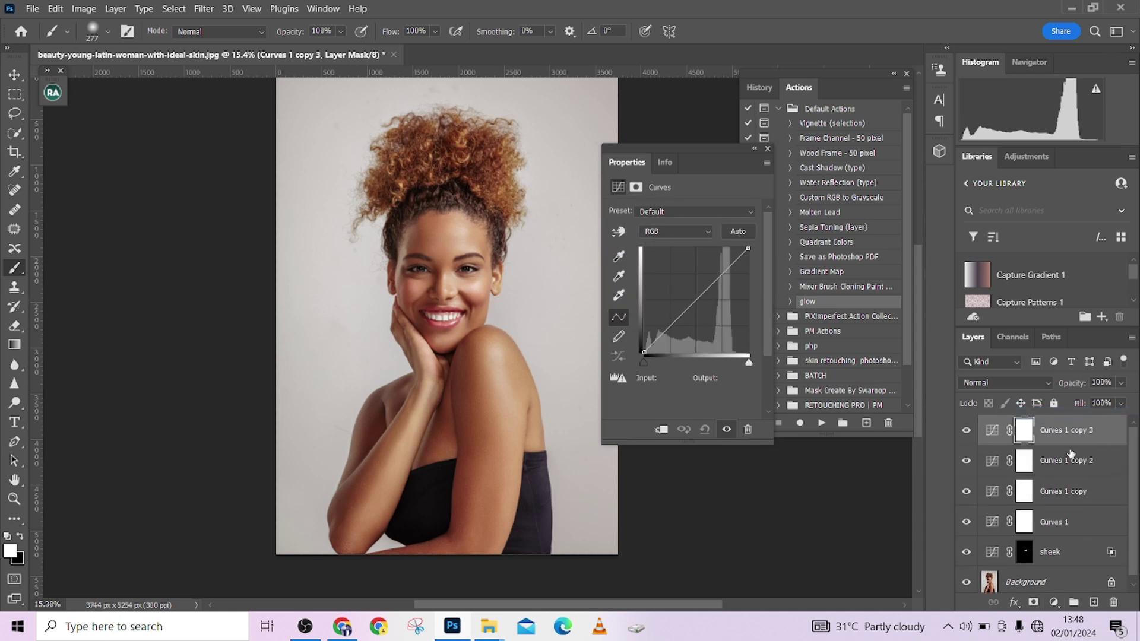
# Hide the three copies and lift the Curves 1 curve to input 111, output 159
pyautogui.click(1062, 521)
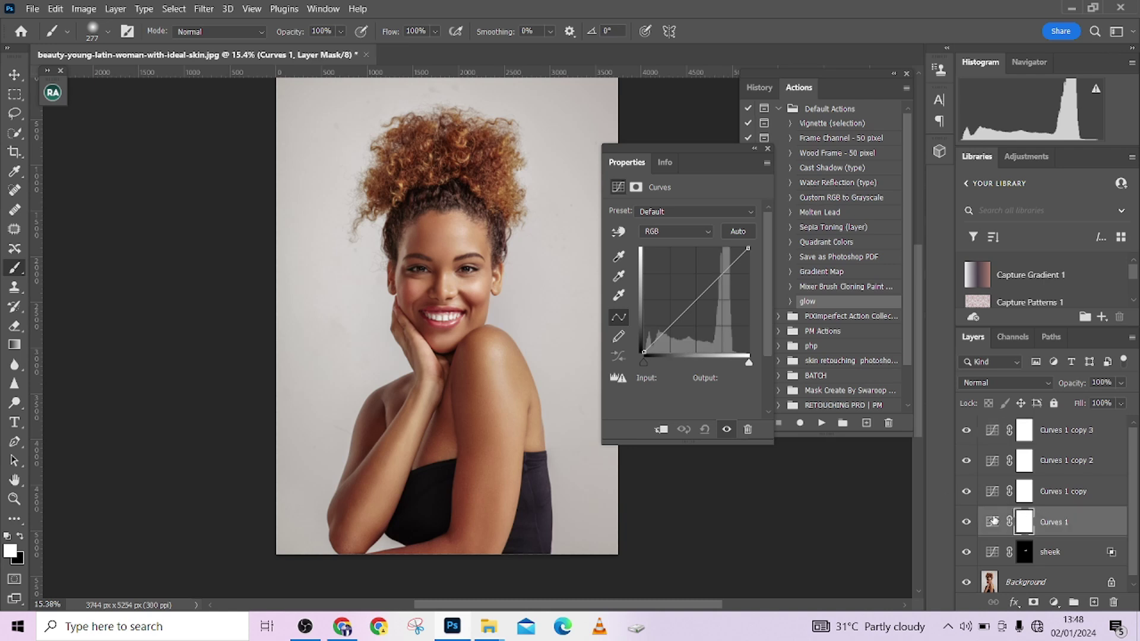
pyautogui.click(966, 430)
pyautogui.click(966, 461)
pyautogui.click(966, 491)
pyautogui.moveTo(691, 304); pyautogui.dragTo(688, 287)
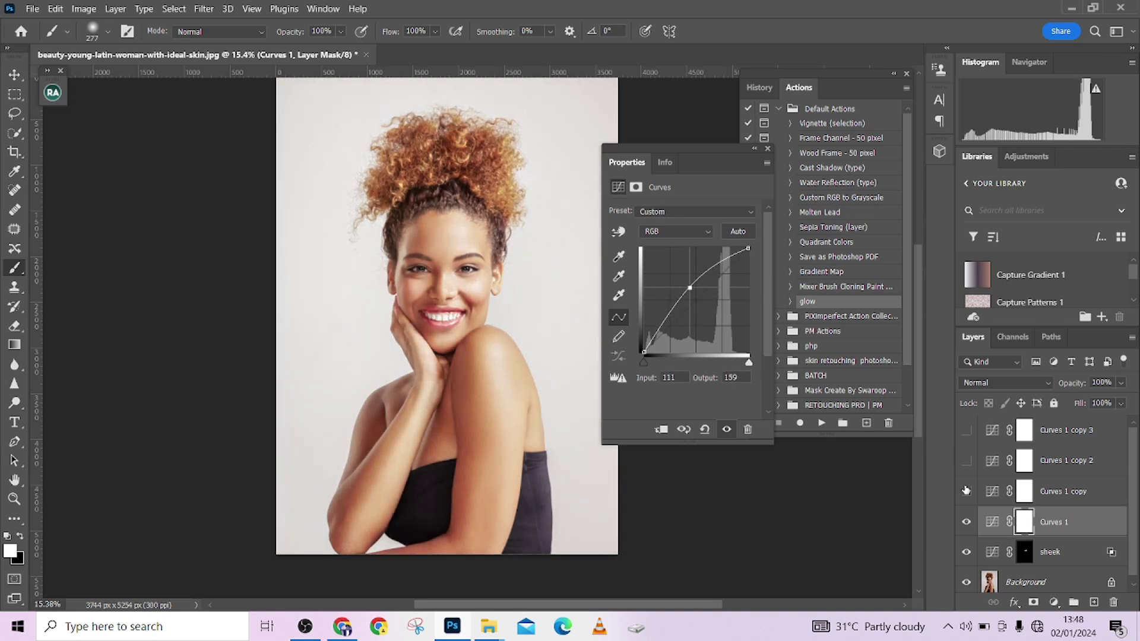
# Split Curves 1's Blend If Underlying Layer black slider to 75/173
pyautogui.doubleClick(1090, 524)
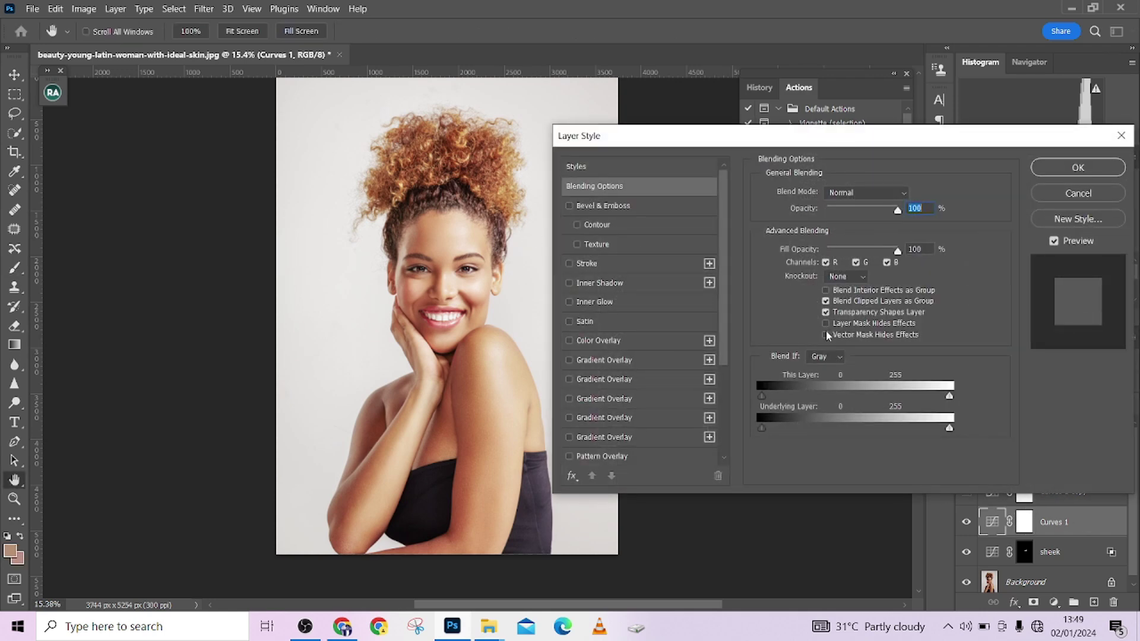
pyautogui.moveTo(762, 430); pyautogui.dragTo(816, 433)
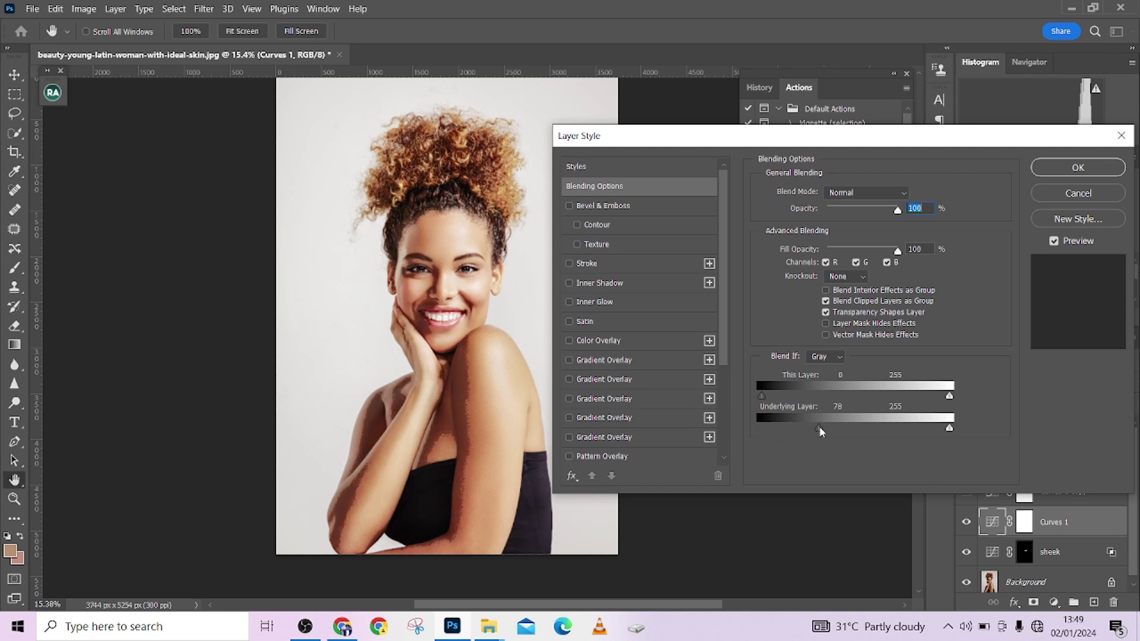
pyautogui.moveTo(821, 431); pyautogui.dragTo(850, 429)
pyautogui.press('alt')
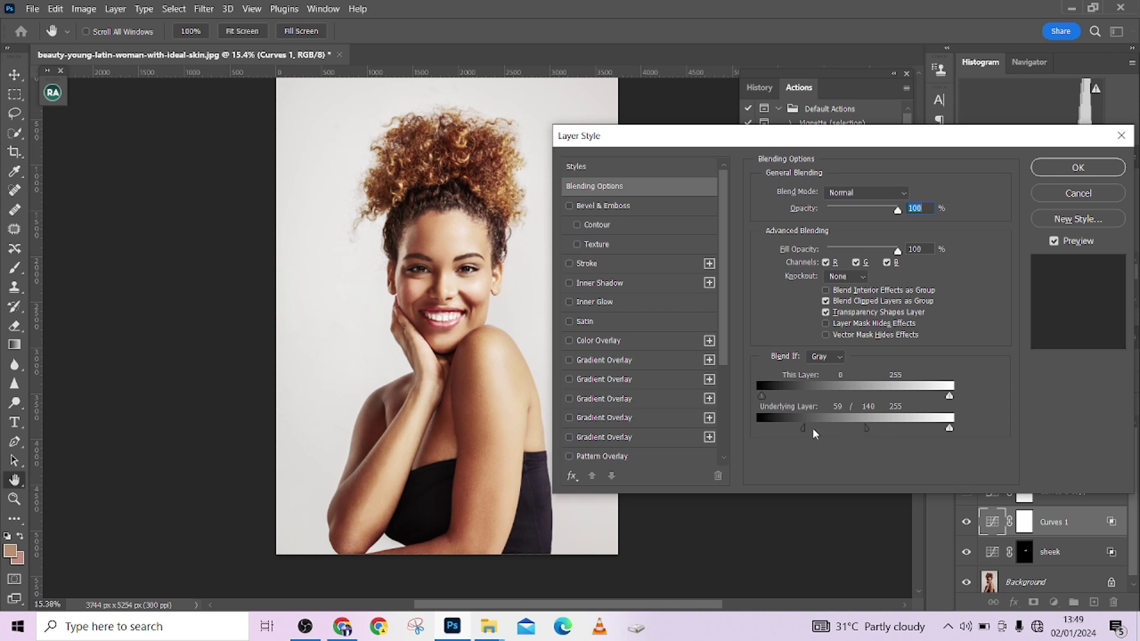
pyautogui.moveTo(813, 429); pyautogui.dragTo(815, 429)
pyautogui.moveTo(867, 425); pyautogui.dragTo(884, 427)
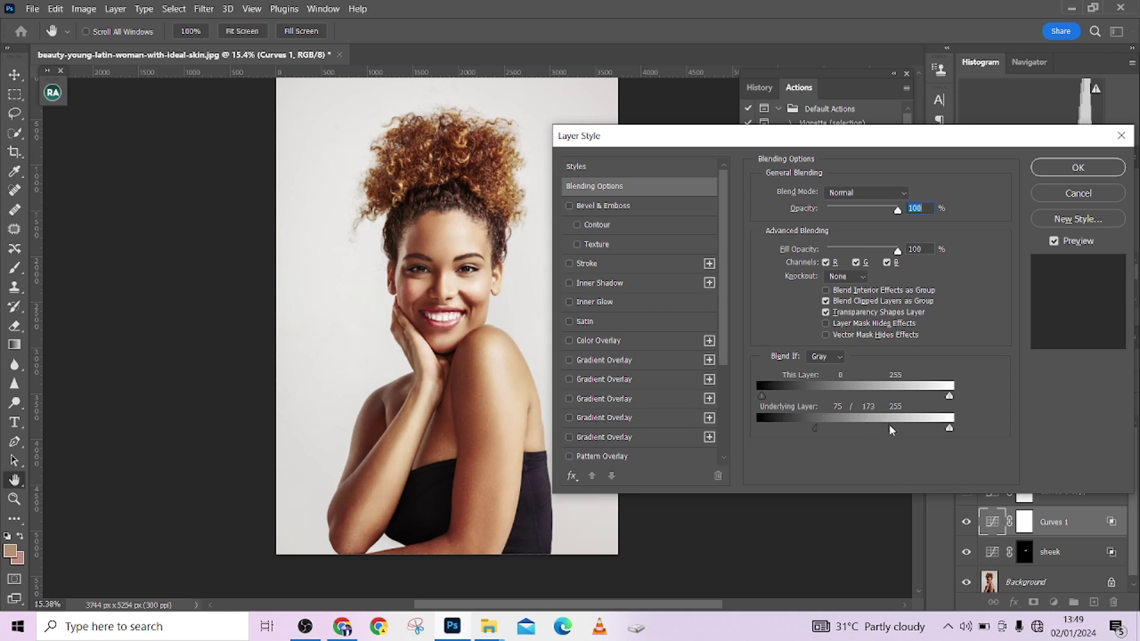
# Apply the blending settings and invert the Curves 1 mask to black
pyautogui.click(1086, 172)
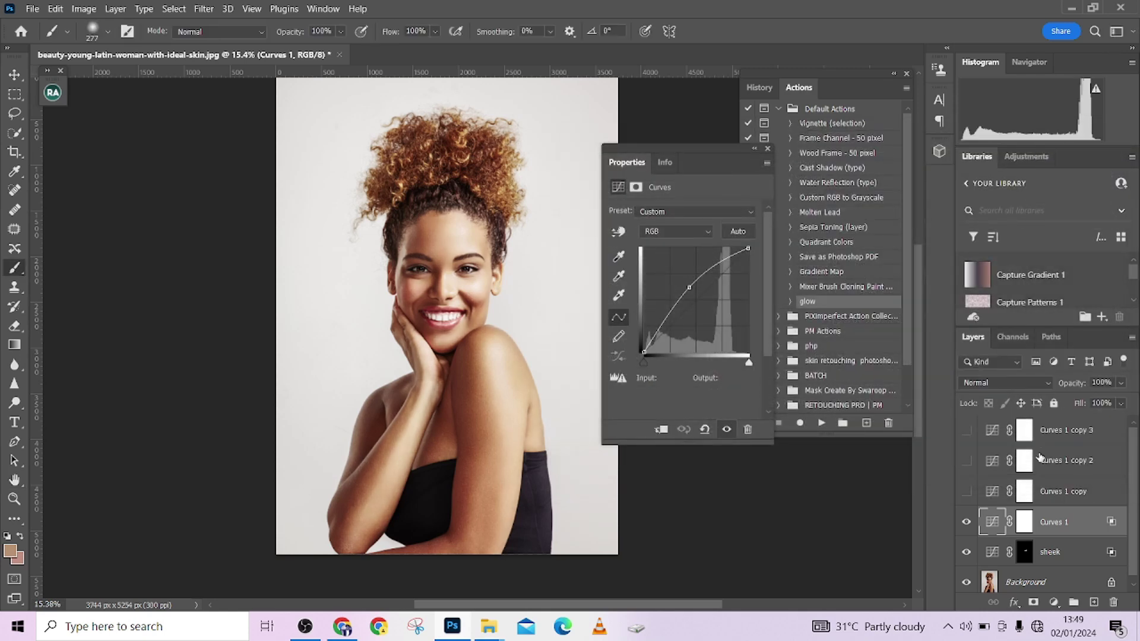
pyautogui.click(1021, 520)
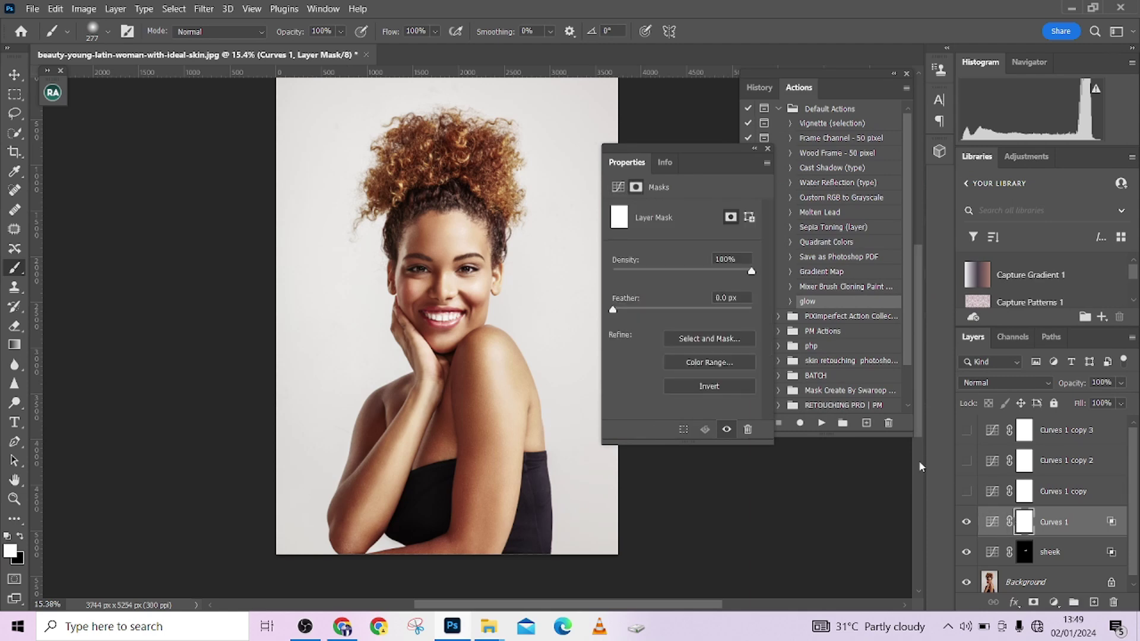
pyautogui.hotkey('ctrl', 'i')
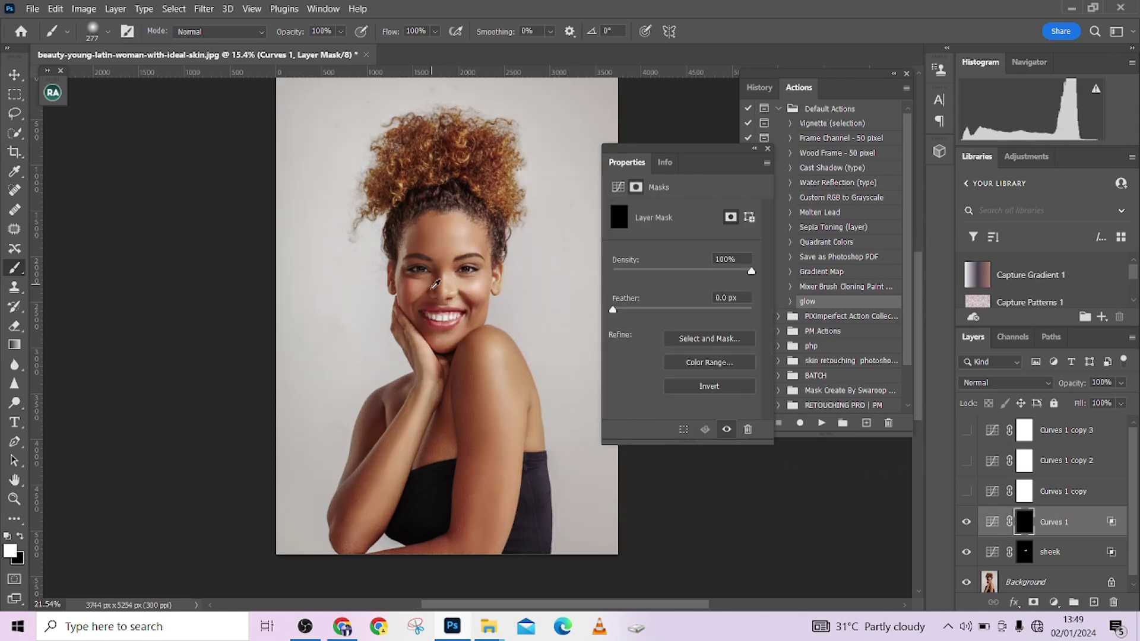
# Paint white highlights down the nose bridge and onto the nose tip
pyautogui.scroll(5, 442, 279)
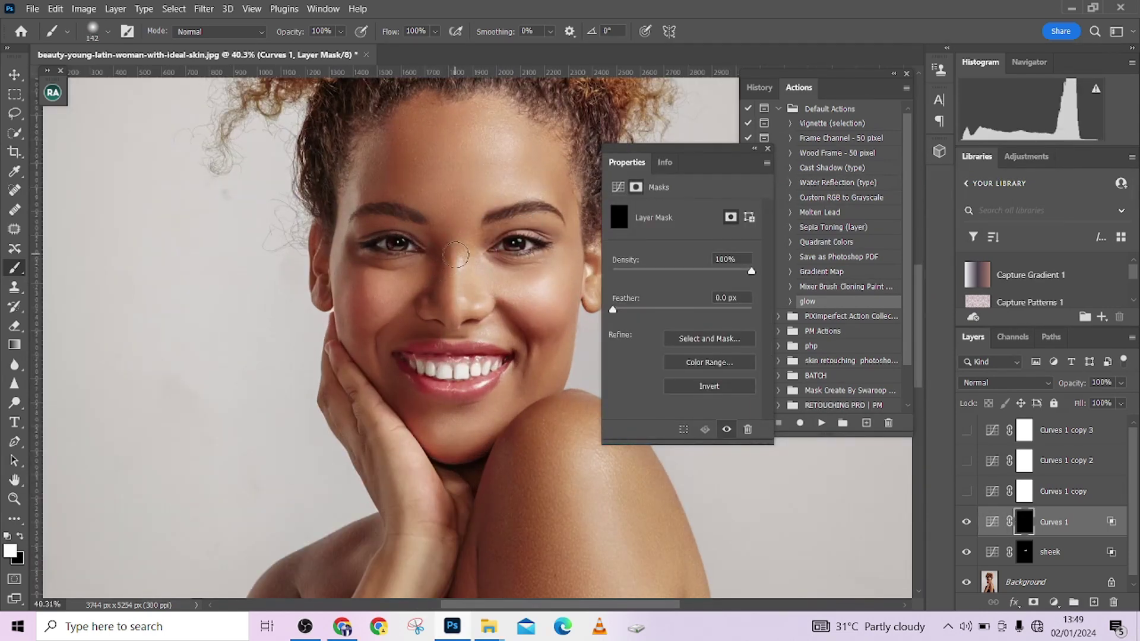
pyautogui.moveTo(457, 252)
pyautogui.mouseDown()
pyautogui.moveTo(457, 309)
pyautogui.moveTo(458, 233)
pyautogui.moveTo(453, 316)
pyautogui.mouseUp()
pyautogui.press('x')
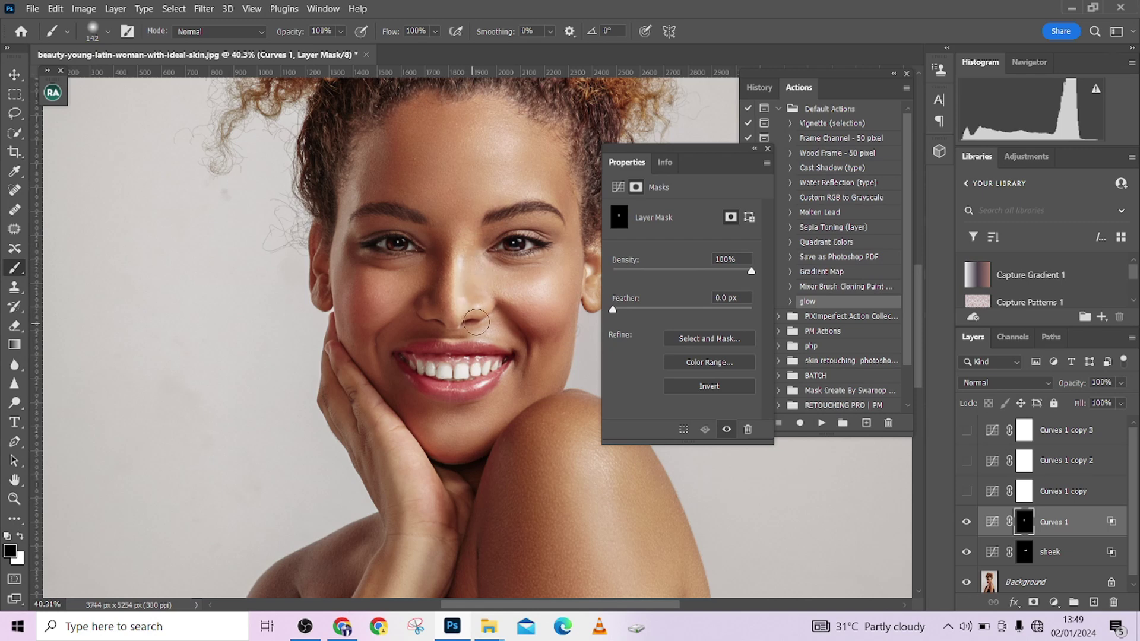
pyautogui.press('x')
pyautogui.moveTo(459, 302); pyautogui.dragTo(478, 279)
# Lower Curves 1 Fill to 55%, enlarge the brush to about 362 px, and set black
pyautogui.click(1121, 403)
pyautogui.moveTo(1131, 421); pyautogui.dragTo(1099, 423)
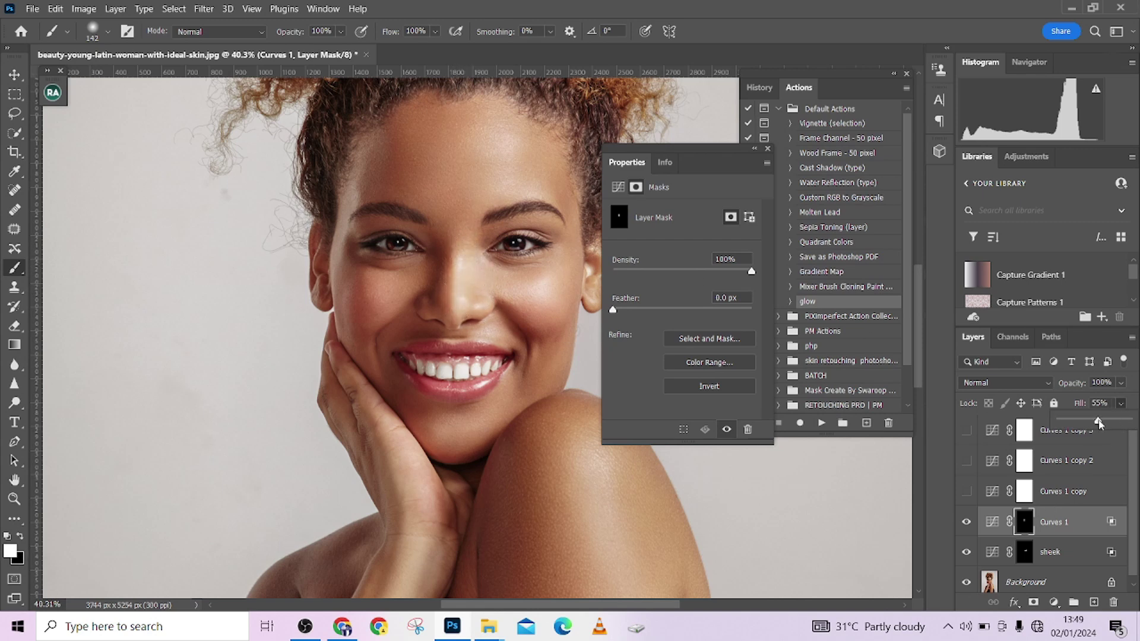
pyautogui.scroll(-2, 565, 407)
pyautogui.moveTo(494, 272); pyautogui.dragTo(517, 272)
pyautogui.press('x')
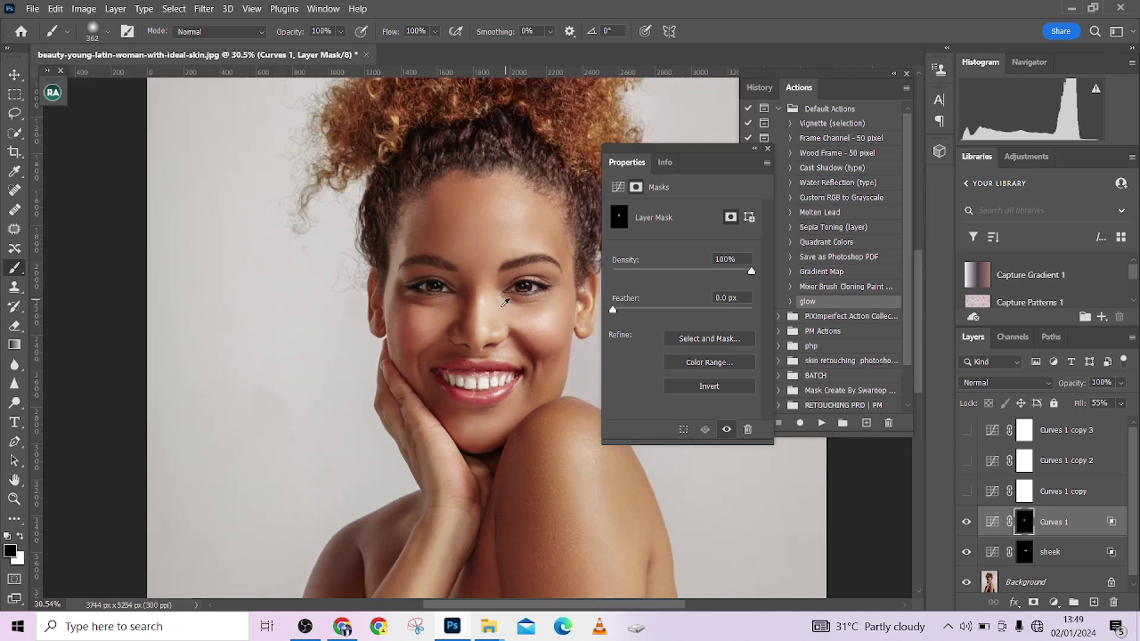
pyautogui.scroll(-3, 476, 311)
# Rename the Curves 1 layer to 'n'
pyautogui.doubleClick(1049, 525)
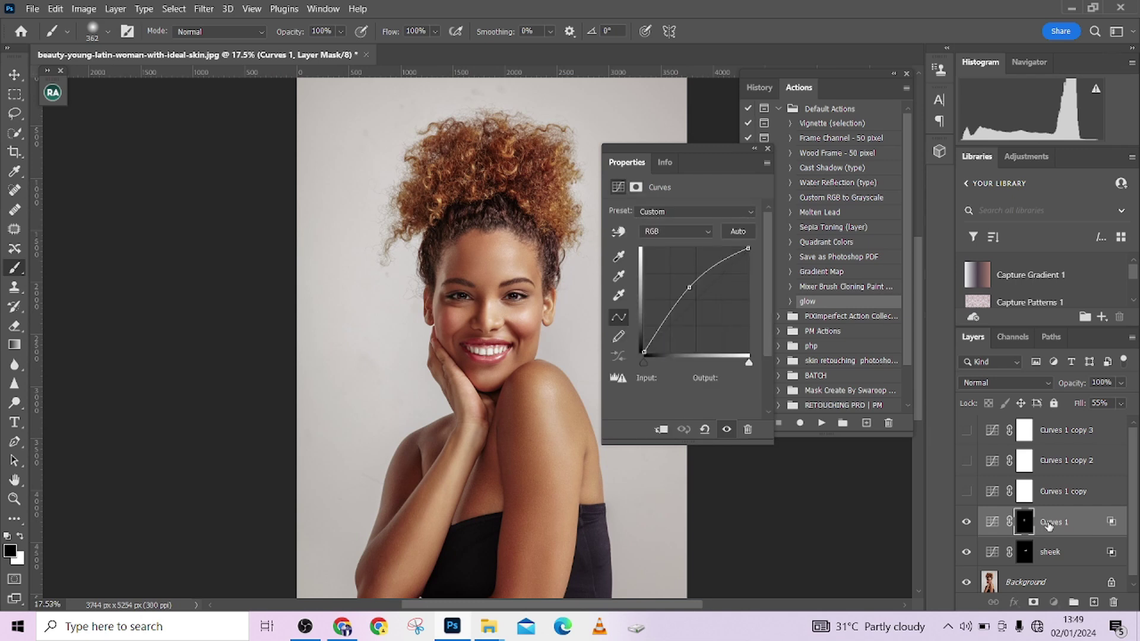
pyautogui.write('n')
pyautogui.press('Return')
# Raise the midtones on the Curves 1 copy RGB curve to brighten the image
pyautogui.click(991, 497)
pyautogui.click(994, 496)
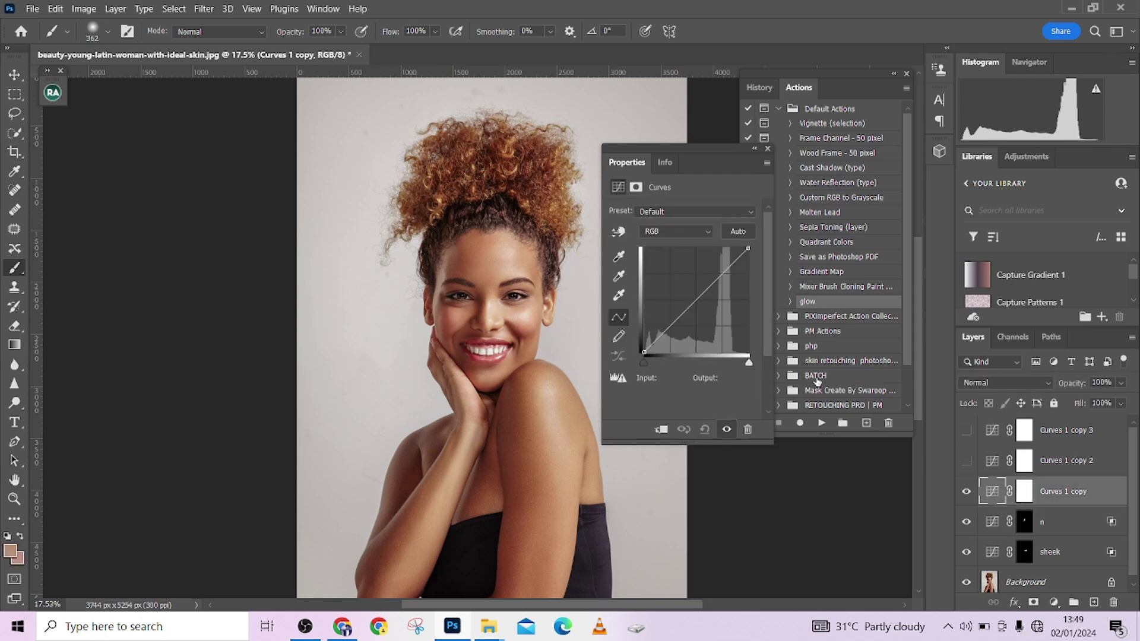
pyautogui.moveTo(687, 307); pyautogui.dragTo(687, 291)
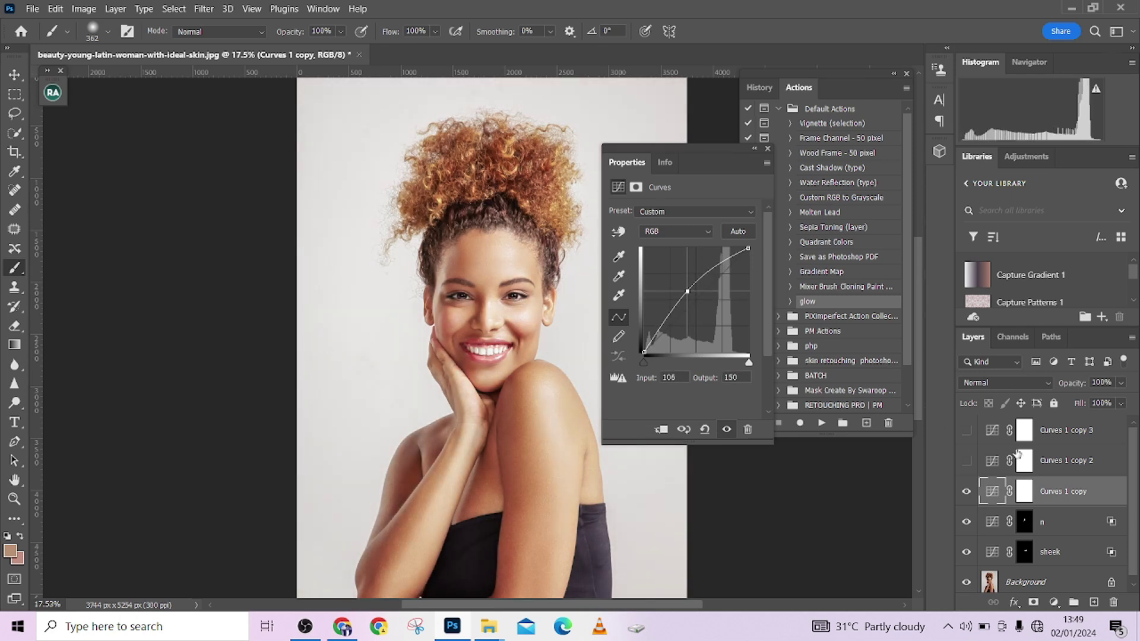
pyautogui.click(1095, 493)
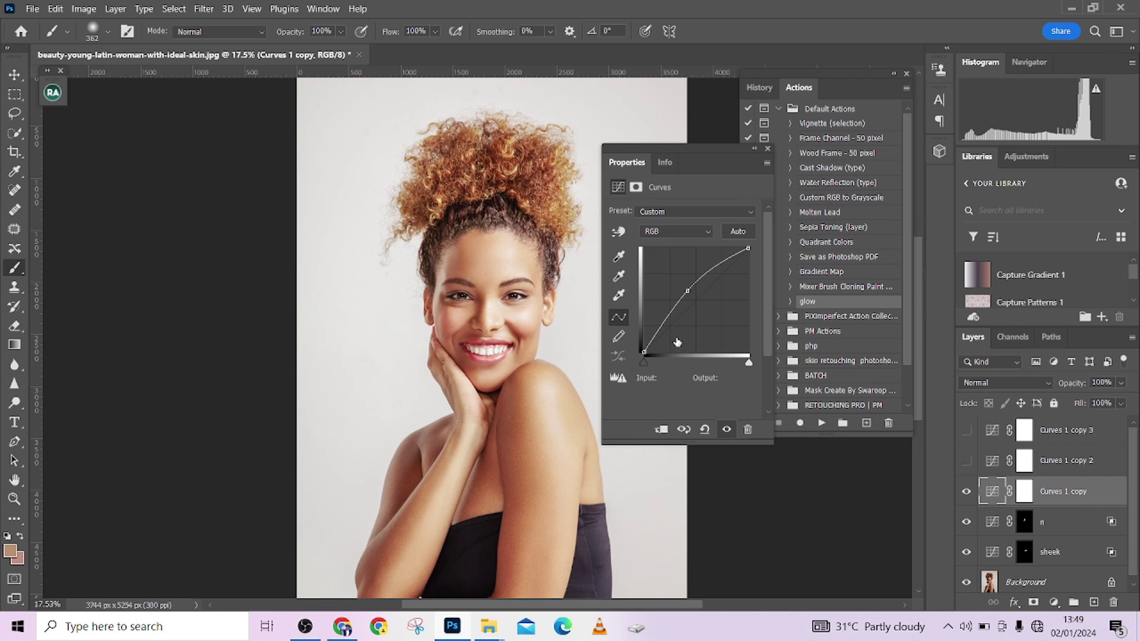
# Split Curves 1 copy's Blend If Underlying Layer black slider to 112/155 and apply
pyautogui.doubleClick(1095, 491)
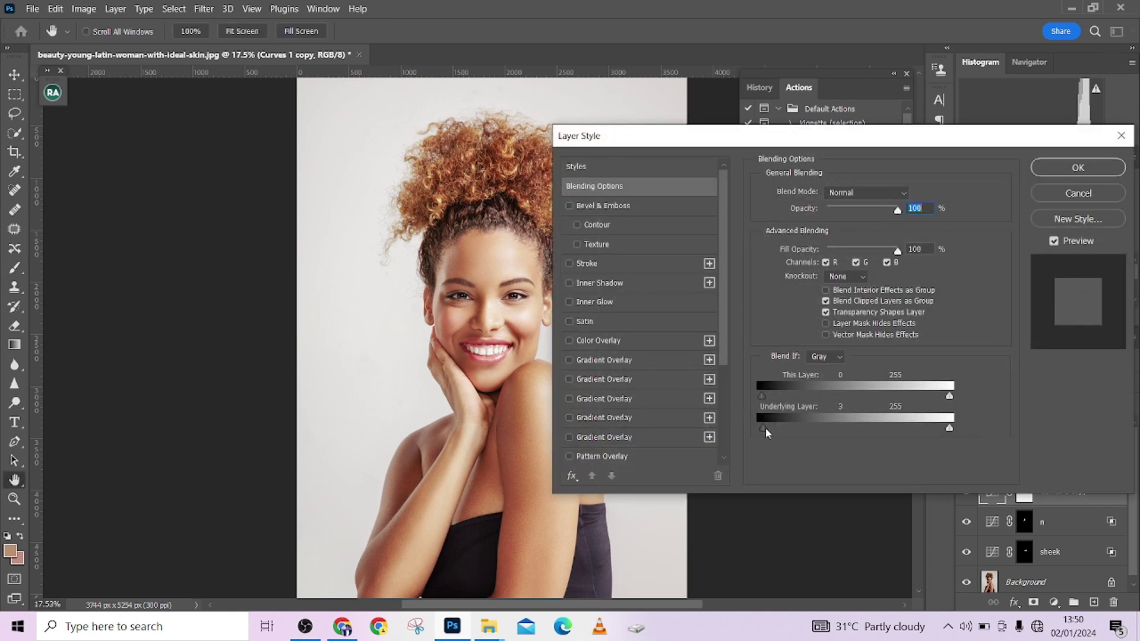
pyautogui.moveTo(770, 430); pyautogui.dragTo(881, 430)
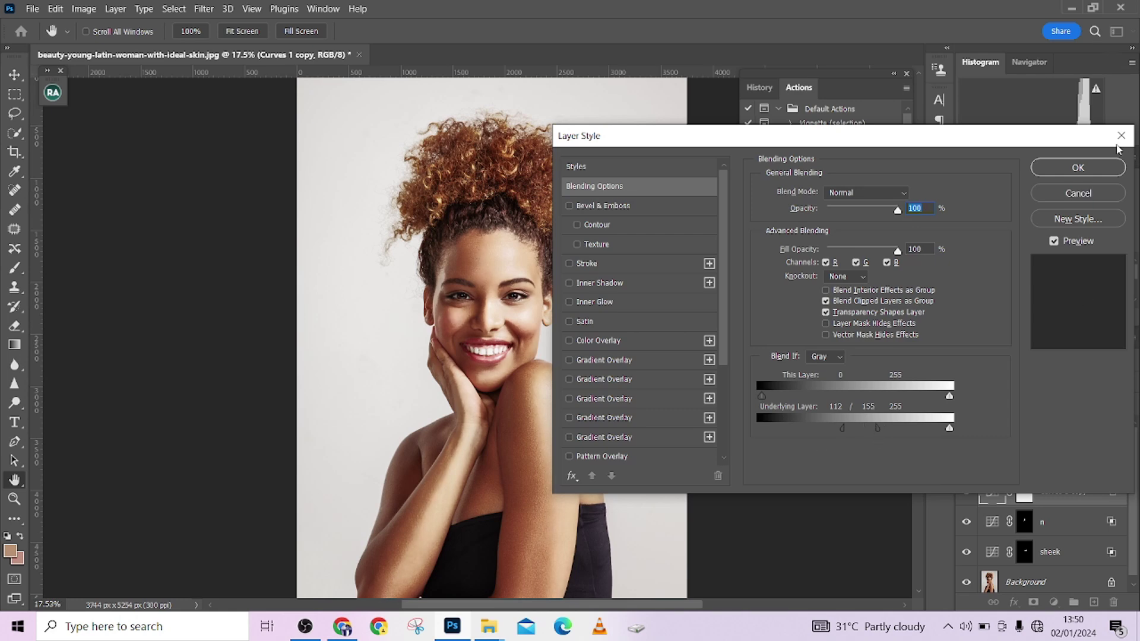
pyautogui.click(1075, 163)
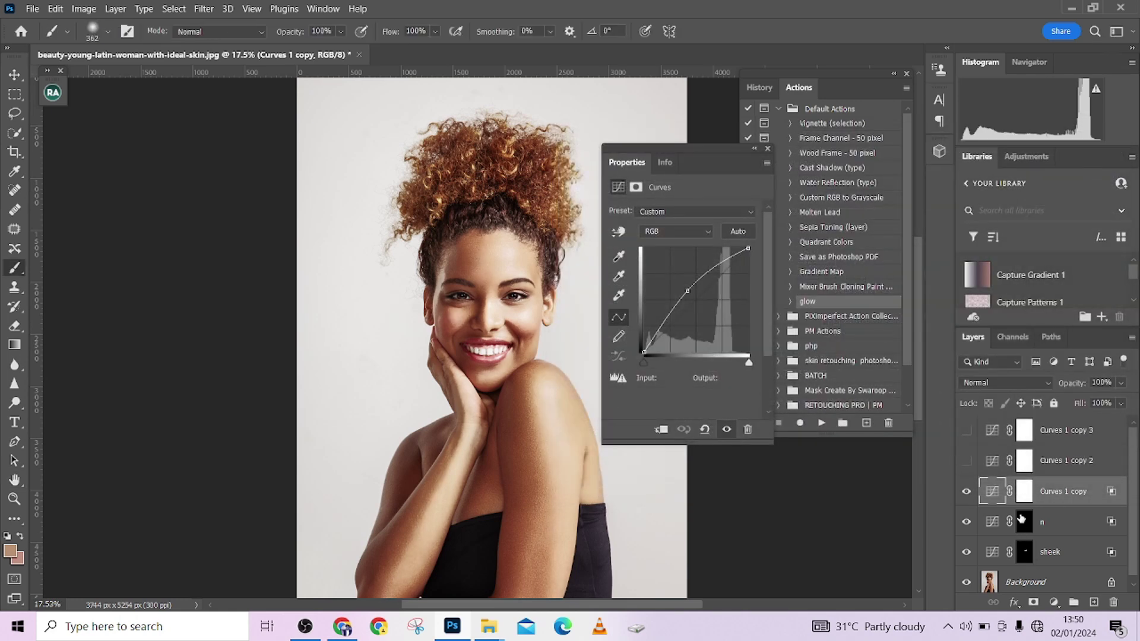
# Invert the Curves 1 copy mask and paint white over the forehead with a 463 px brush
pyautogui.click(1029, 496)
pyautogui.hotkey('ctrl', 'i')
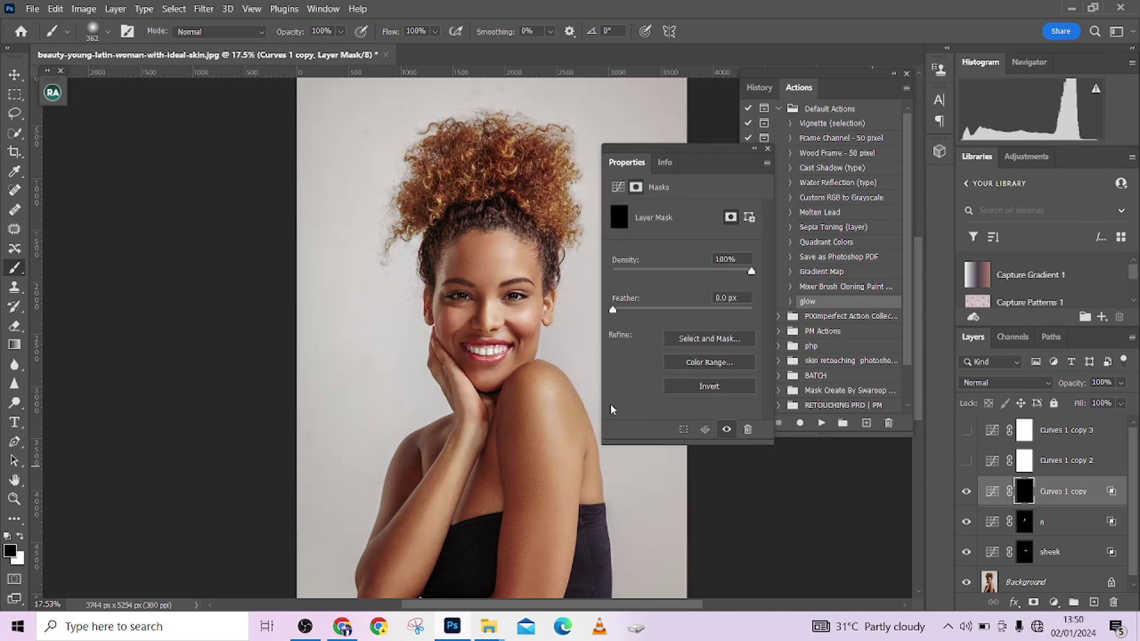
pyautogui.press('x')
pyautogui.press(']')
pyautogui.moveTo(484, 265); pyautogui.dragTo(496, 252)
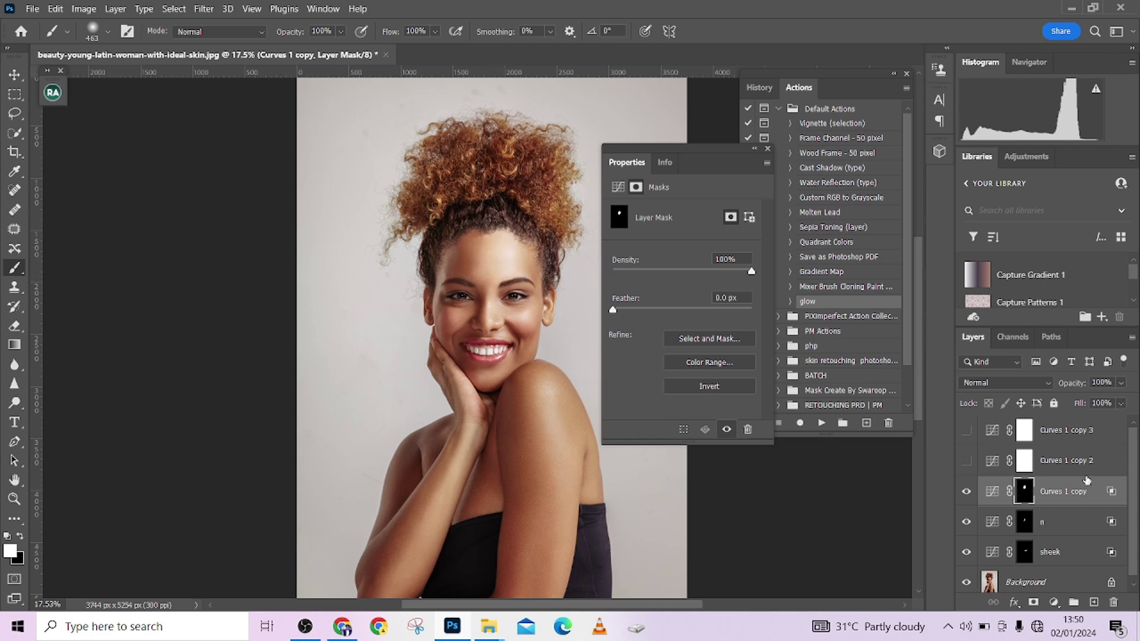
# Lower the forehead layer's opacity to about 64%, toggle it to compare, and start renaming it
pyautogui.click(1121, 384)
pyautogui.moveTo(1107, 403); pyautogui.dragTo(1105, 403)
pyautogui.click(967, 492)
pyautogui.click(966, 491)
pyautogui.click(966, 492)
pyautogui.click(967, 491)
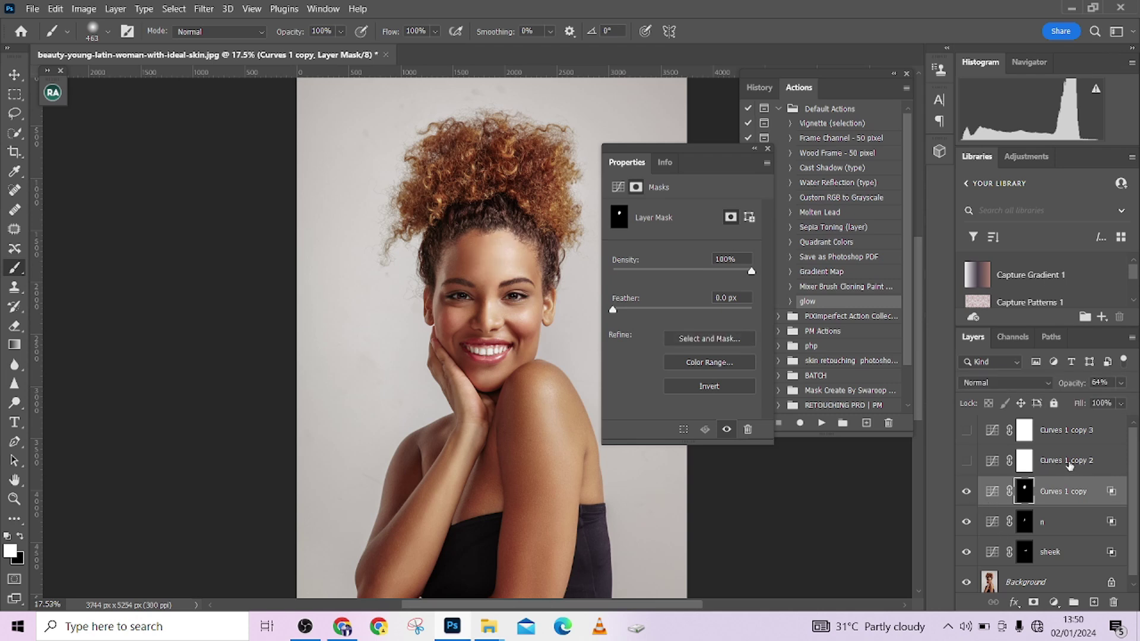
pyautogui.doubleClick(1053, 493)
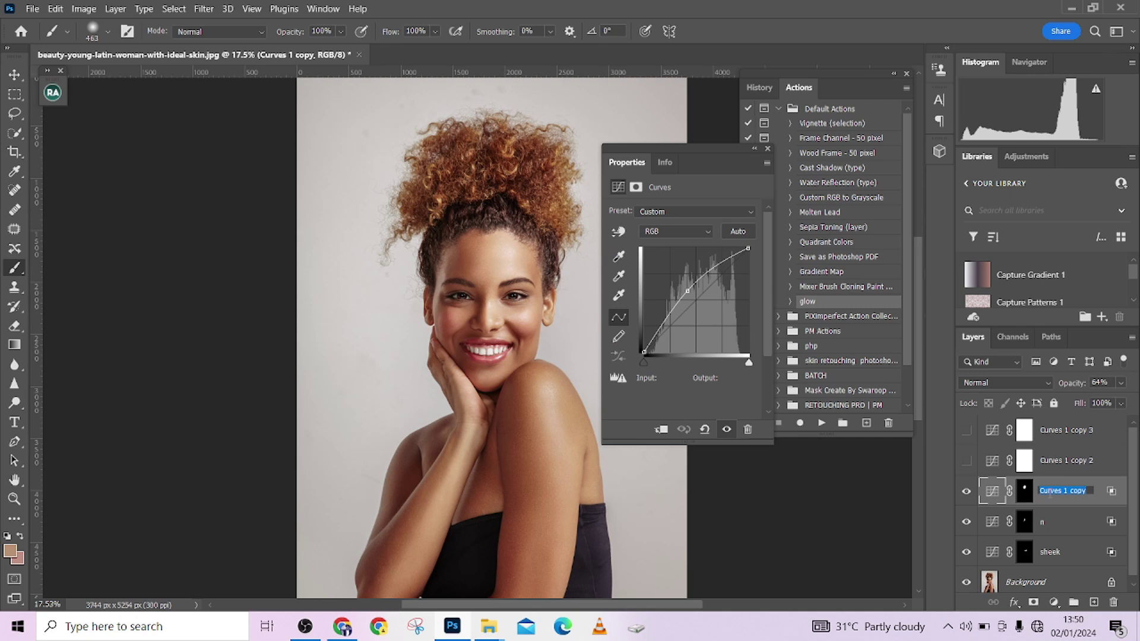
# Name the layer f, then raise the Curves 1 copy 2 curve to brighten the image
pyautogui.write('f')
pyautogui.click(988, 462)
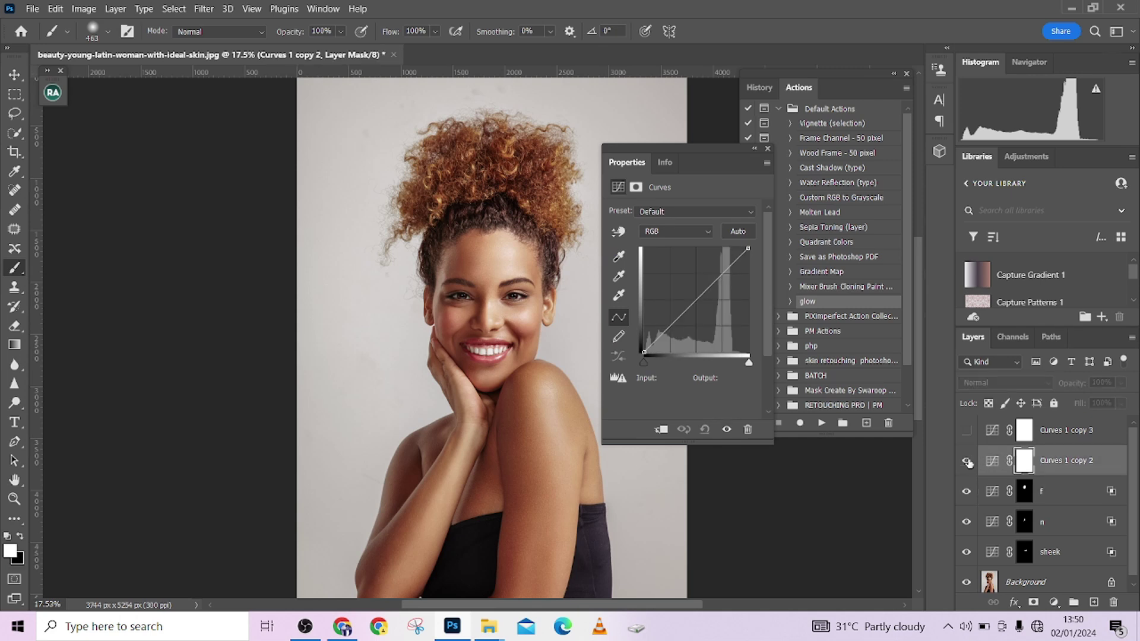
pyautogui.click(993, 461)
pyautogui.moveTo(703, 294); pyautogui.dragTo(687, 286)
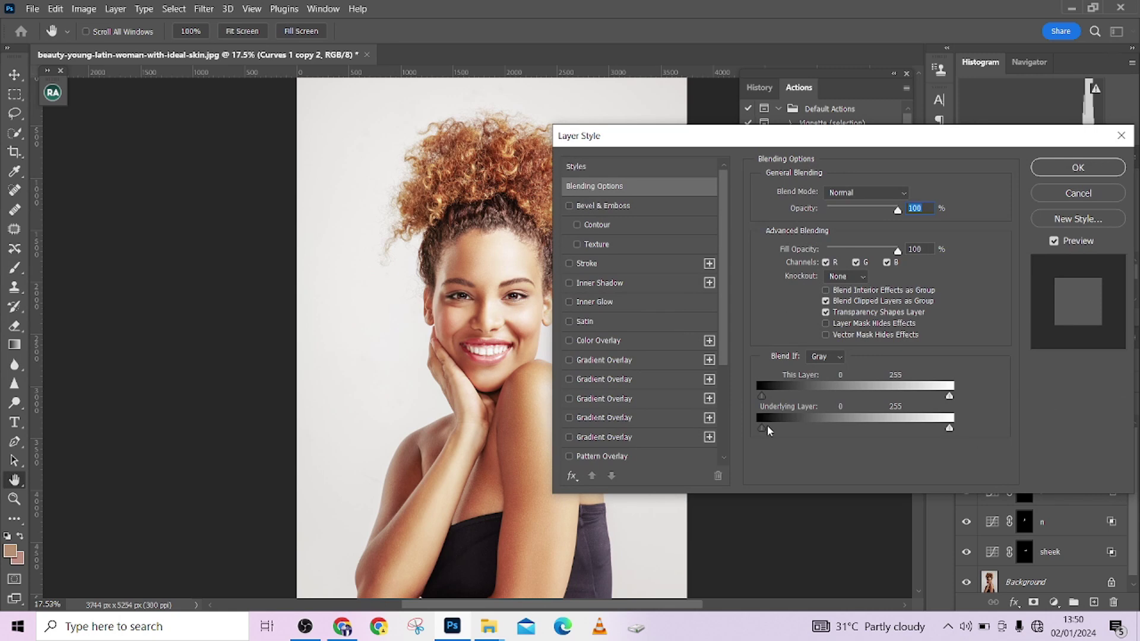
# Set the Blend If underlying black slider to 110 so only lighter tones brighten
pyautogui.moveTo(764, 427); pyautogui.dragTo(826, 431)
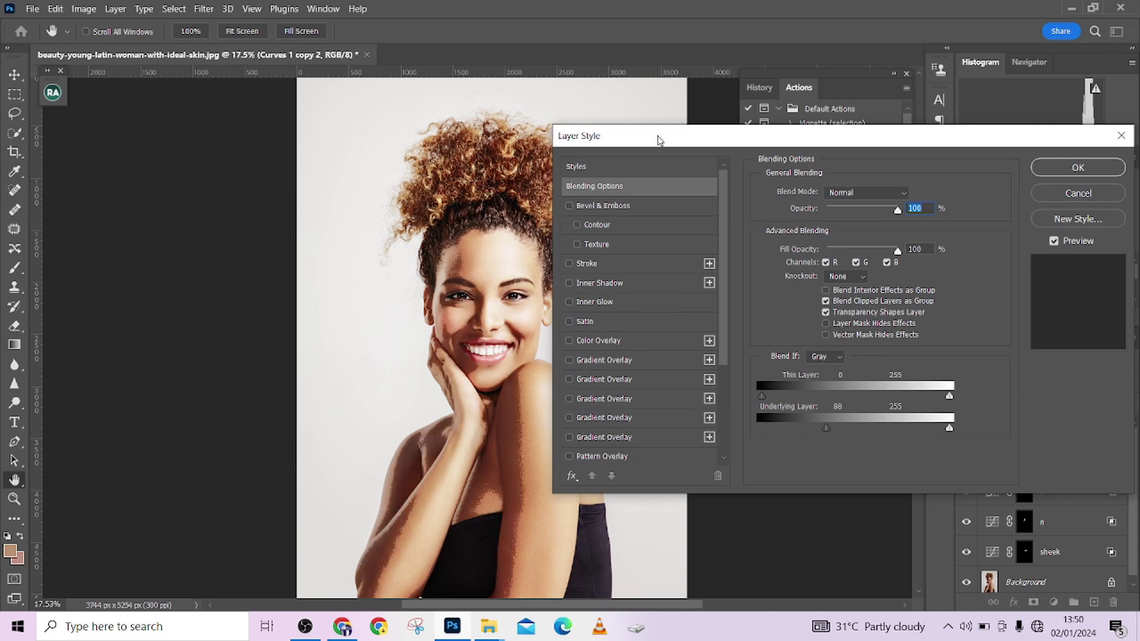
pyautogui.moveTo(660, 138); pyautogui.dragTo(756, 138)
pyautogui.moveTo(923, 428); pyautogui.dragTo(990, 428)
pyautogui.moveTo(1021, 141); pyautogui.dragTo(953, 141)
pyautogui.click(1101, 178)
# Invert the Curves 1 copy 2 mask, paint the shoulder and arm highlight, and lower opacity to 63%
pyautogui.click(1023, 462)
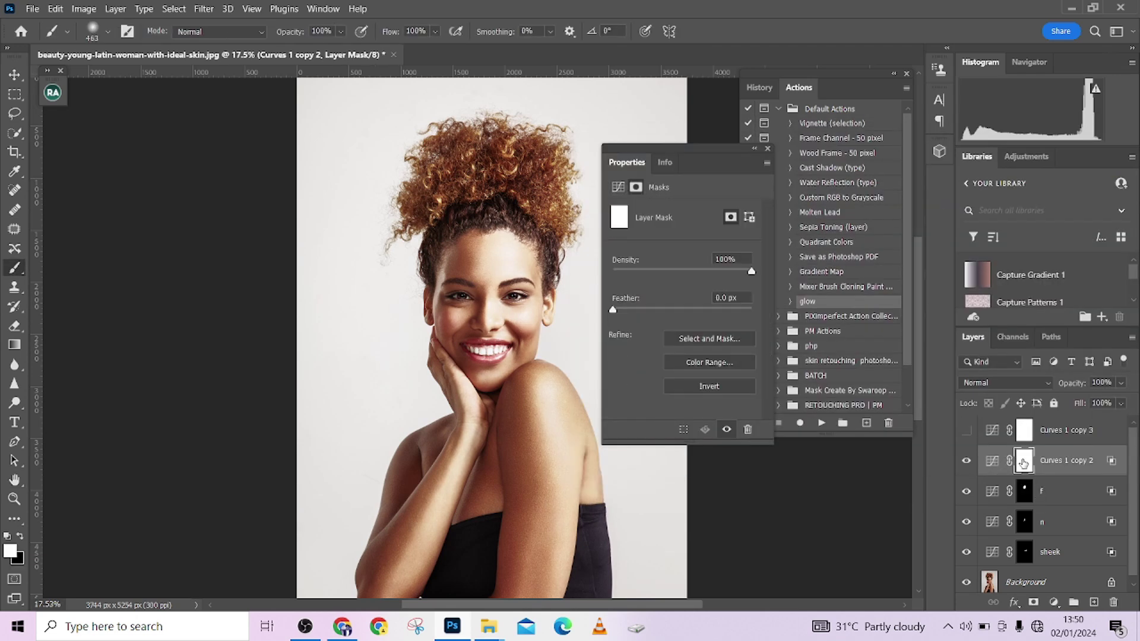
pyautogui.hotkey('ctrl', 'i')
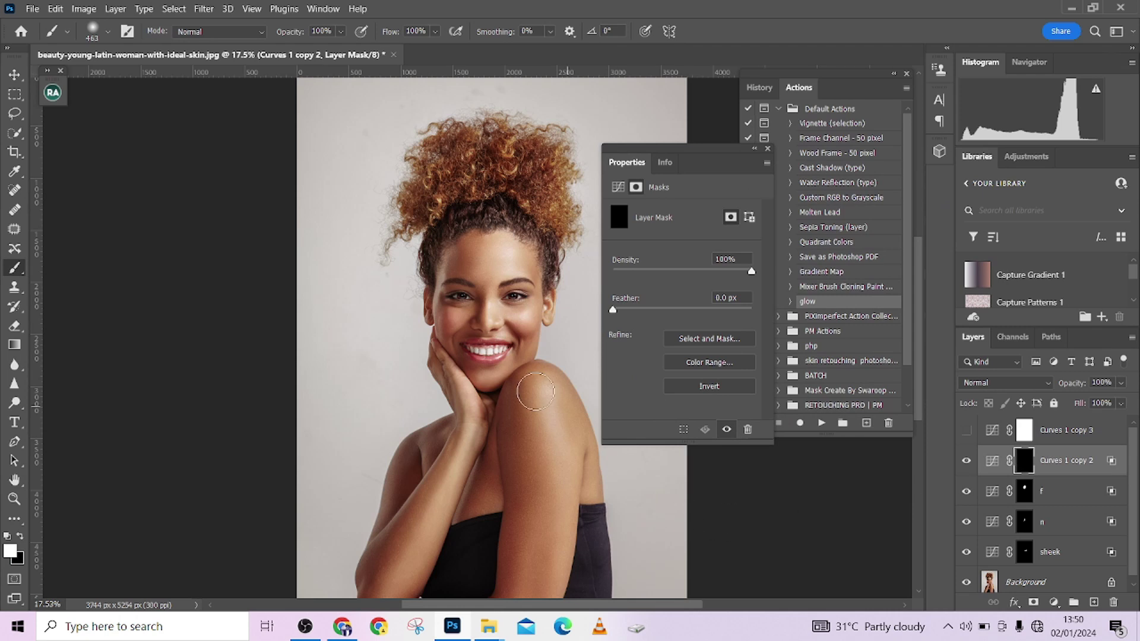
pyautogui.moveTo(540, 390)
pyautogui.mouseDown()
pyautogui.moveTo(543, 516)
pyautogui.moveTo(558, 474)
pyautogui.moveTo(555, 552)
pyautogui.moveTo(546, 385)
pyautogui.moveTo(554, 588)
pyautogui.moveTo(537, 409)
pyautogui.mouseUp()
pyautogui.scroll(-3, 558, 517)
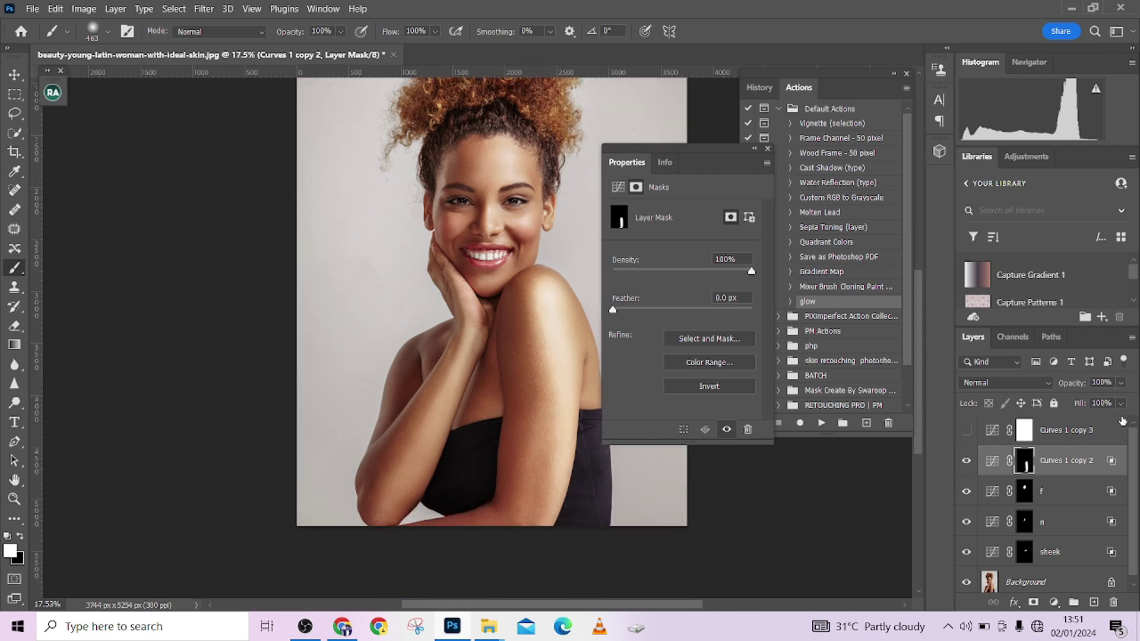
pyautogui.click(1123, 384)
pyautogui.moveTo(1113, 403); pyautogui.dragTo(1107, 402)
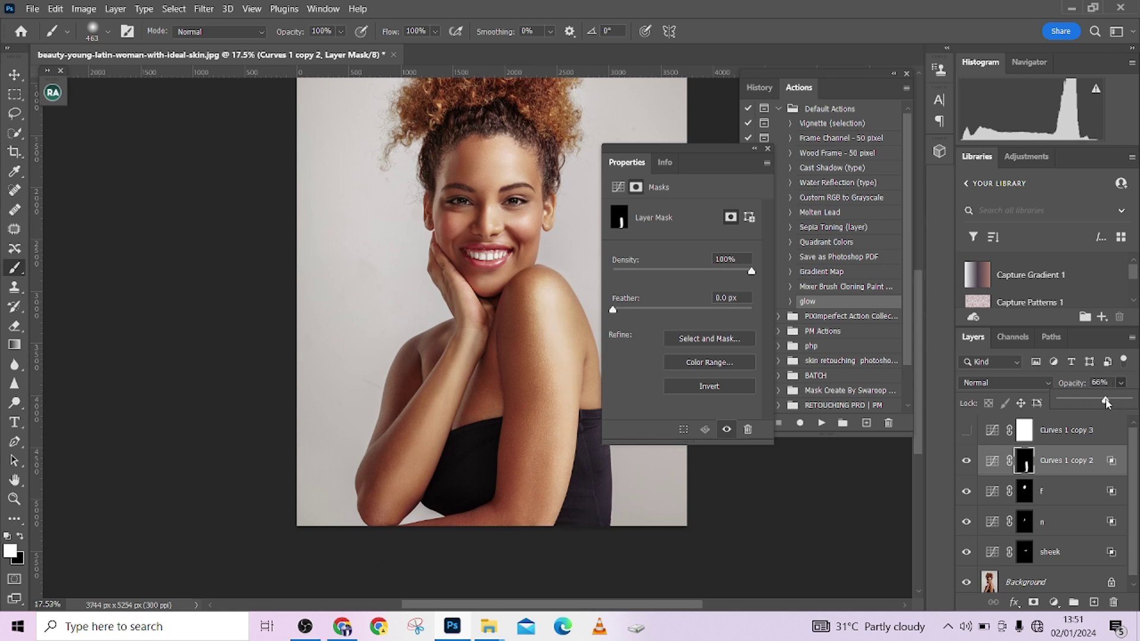
# Paint the forearm with a 253 px brush, set Fill to 77%, and start renaming the layer
pyautogui.keyDown('alt'); pyautogui.rightClick(444, 356); pyautogui.keyUp('alt')
pyautogui.moveTo(462, 341)
pyautogui.mouseDown()
pyautogui.moveTo(367, 520)
pyautogui.moveTo(384, 500)
pyautogui.mouseUp()
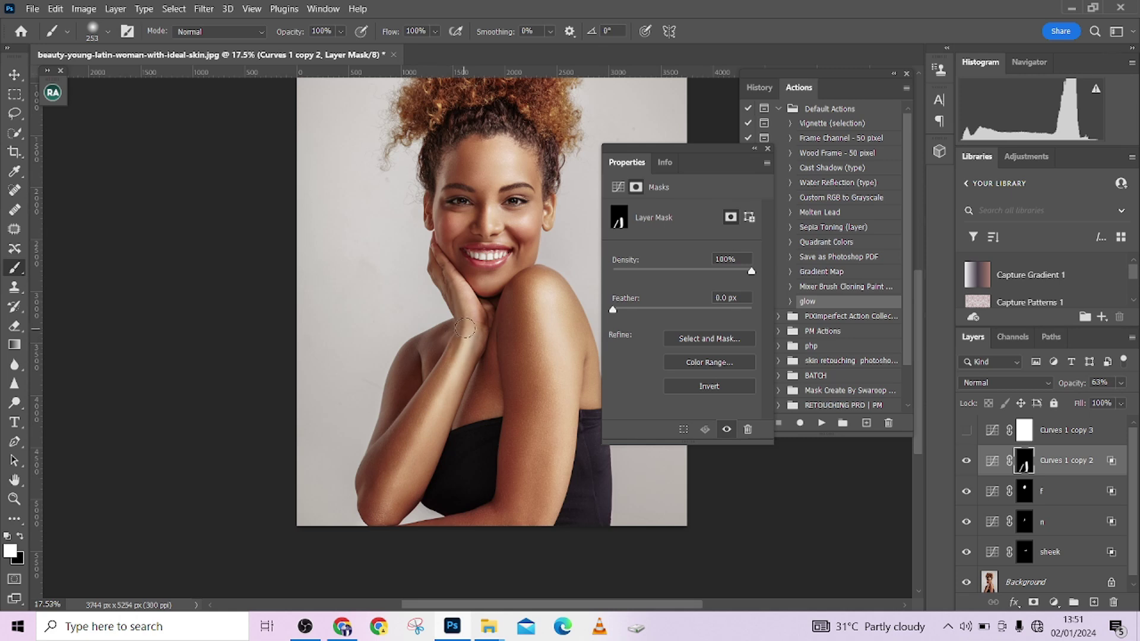
pyautogui.click(1122, 403)
pyautogui.moveTo(1128, 421); pyautogui.dragTo(1114, 424)
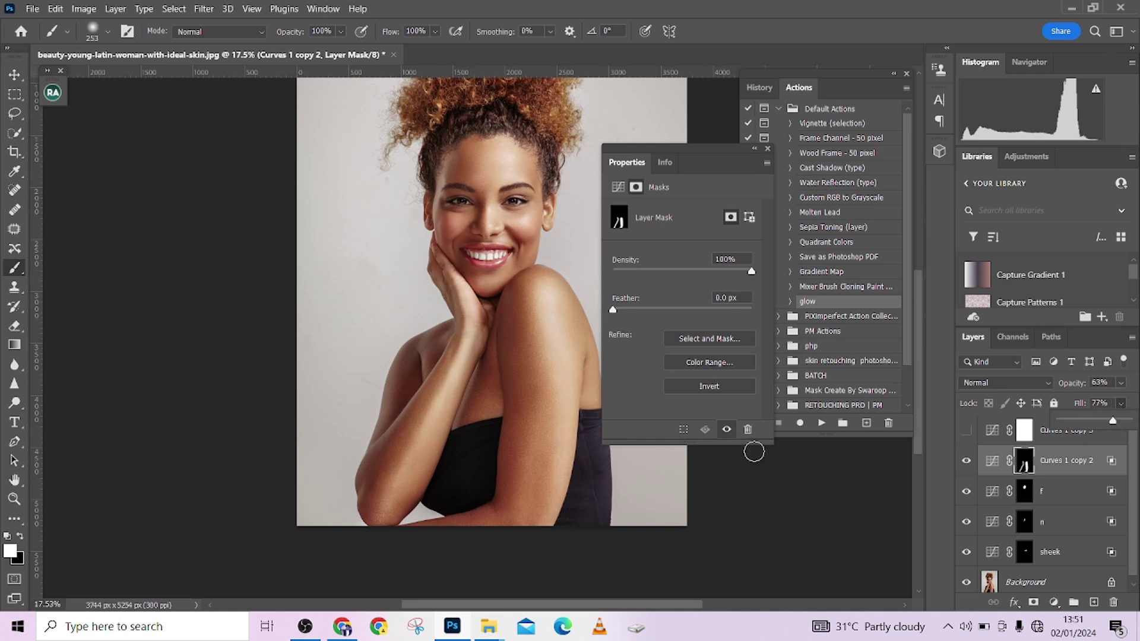
pyautogui.moveTo(541, 429); pyautogui.dragTo(517, 475)
pyautogui.doubleClick(1068, 460)
# Name the layer a, then raise Curves 1 copy 3's curve and limit it to lighter underlying tones
pyautogui.write('a')
pyautogui.click(1065, 435)
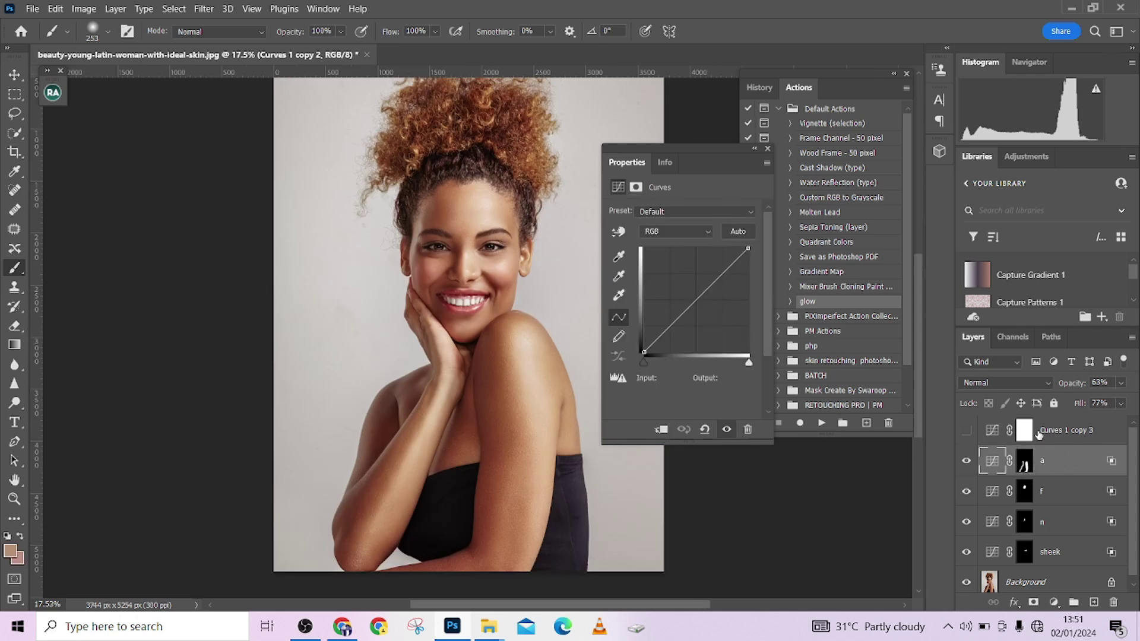
pyautogui.click(966, 430)
pyautogui.moveTo(542, 317); pyautogui.dragTo(495, 374)
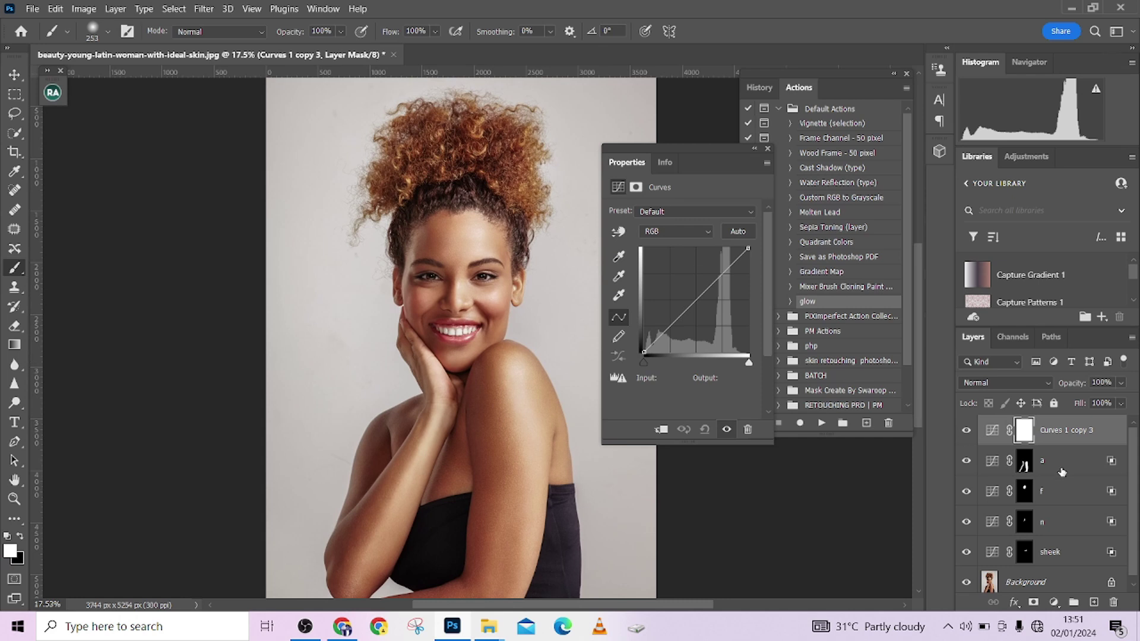
pyautogui.click(999, 435)
pyautogui.moveTo(700, 296)
pyautogui.mouseDown()
pyautogui.moveTo(707, 303)
pyautogui.moveTo(690, 289)
pyautogui.mouseUp()
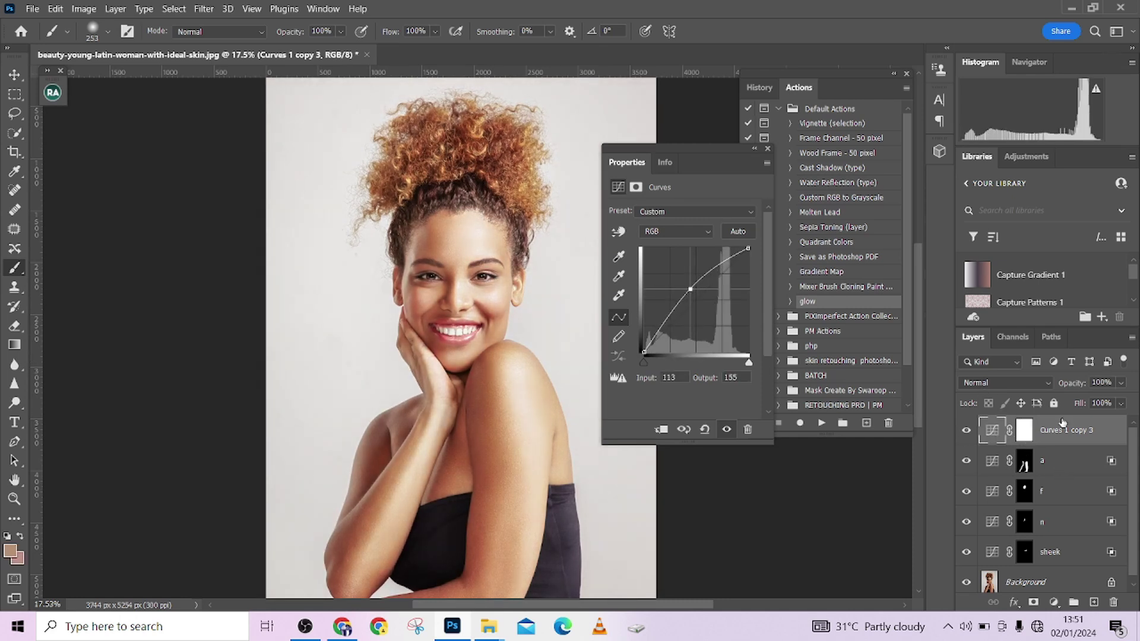
pyautogui.click(1117, 434)
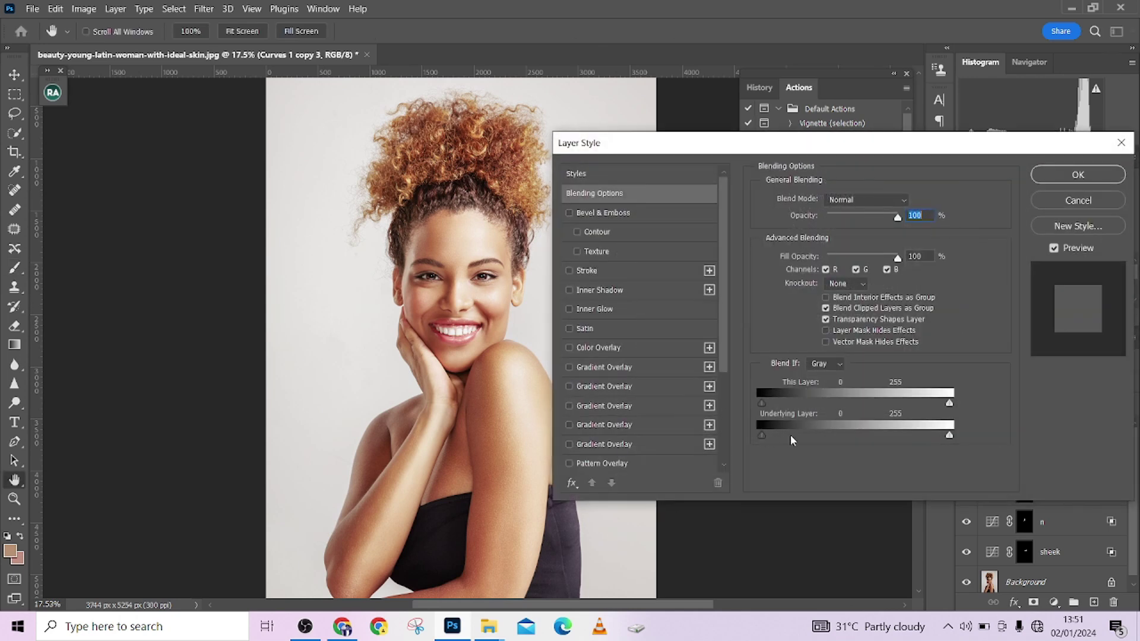
pyautogui.moveTo(785, 436); pyautogui.dragTo(846, 434)
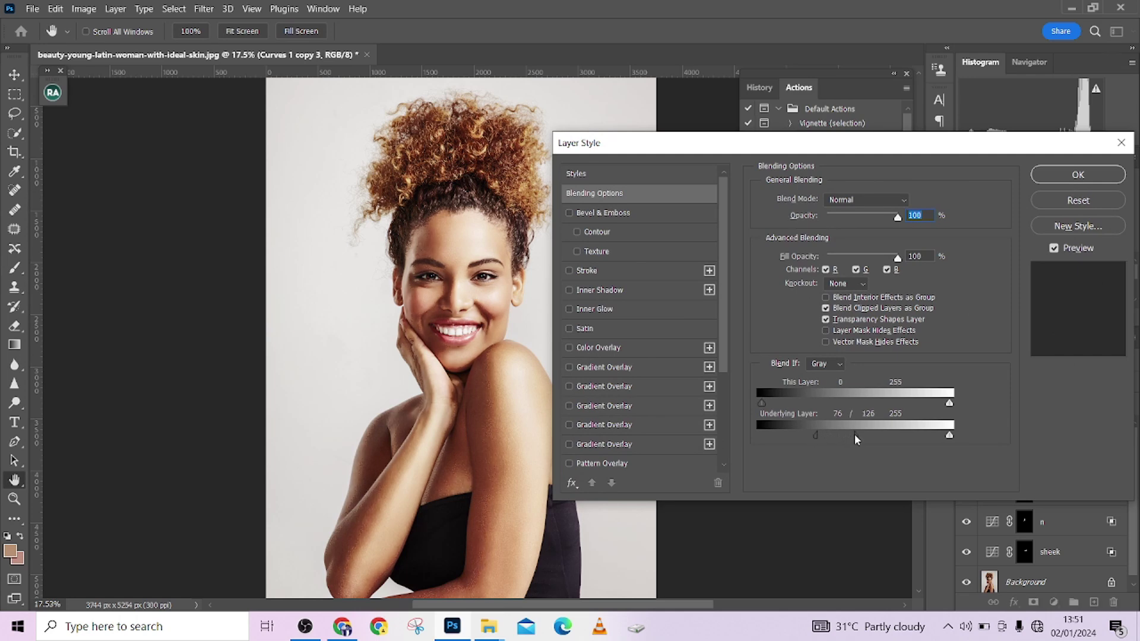
pyautogui.click(1062, 176)
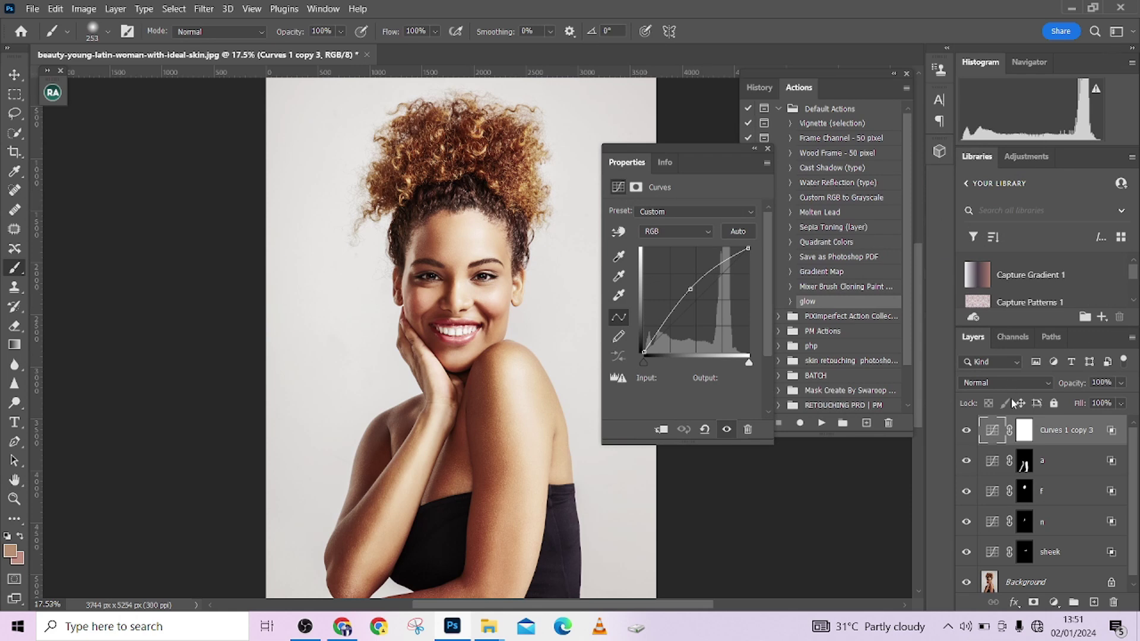
# Invert the Curves 1 copy 3 mask and paint white brightening across the top curls
pyautogui.click(1023, 438)
pyautogui.press('d')
pyautogui.hotkey('ctrl', 'i')
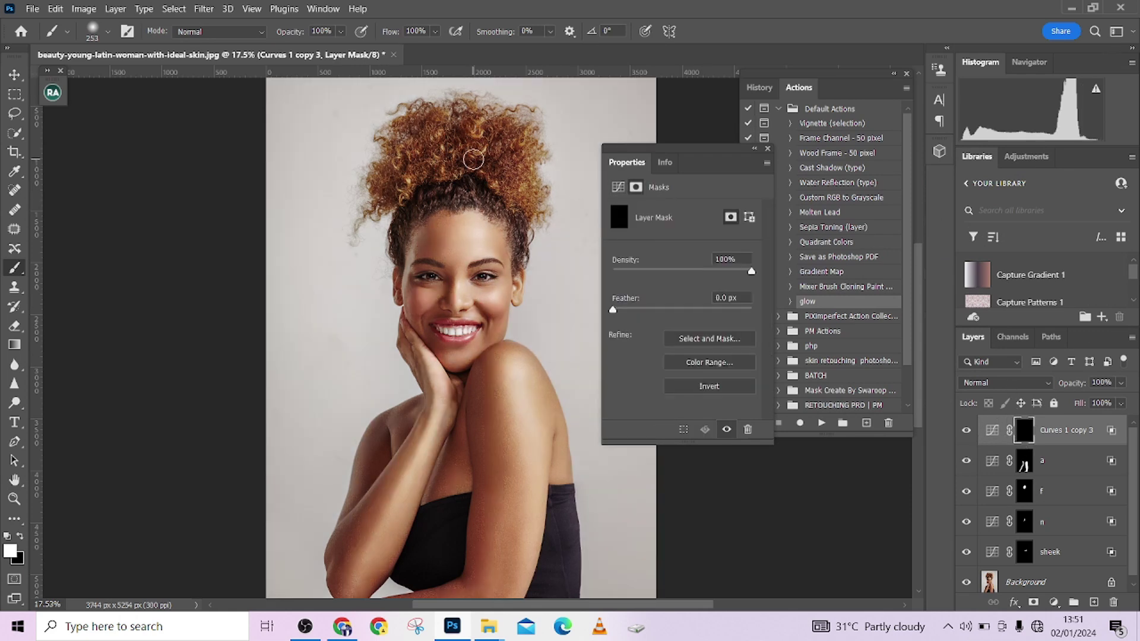
pyautogui.moveTo(461, 118)
pyautogui.mouseDown()
pyautogui.moveTo(409, 131)
pyautogui.moveTo(501, 159)
pyautogui.moveTo(525, 187)
pyautogui.moveTo(454, 130)
pyautogui.moveTo(428, 133)
pyautogui.moveTo(401, 180)
pyautogui.moveTo(415, 173)
pyautogui.mouseUp()
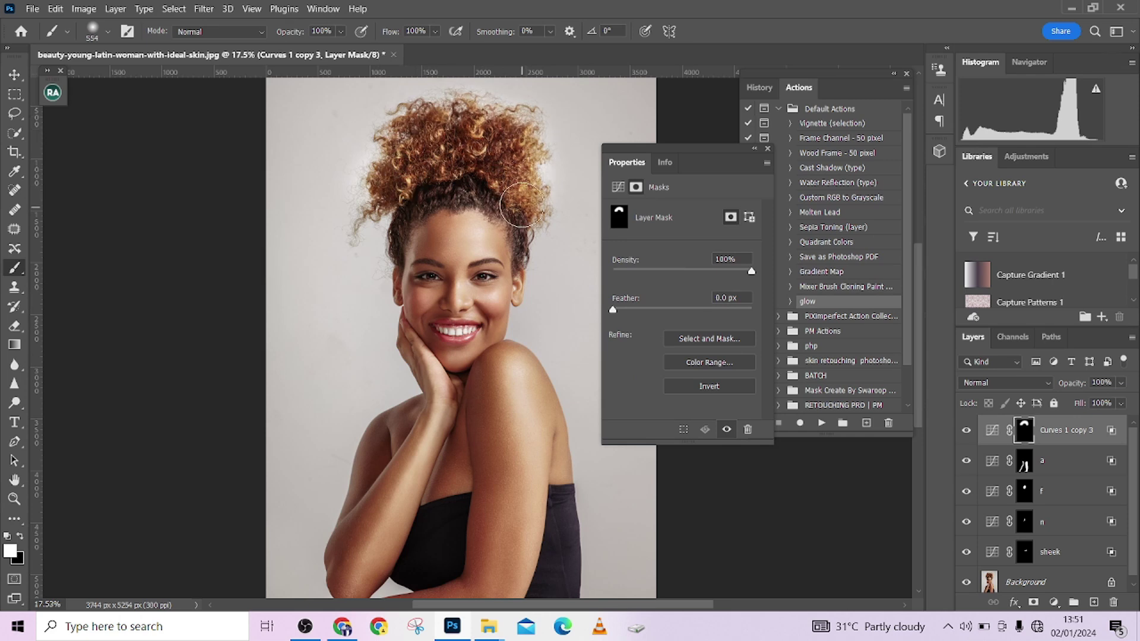
pyautogui.scroll(-3, 478, 276)
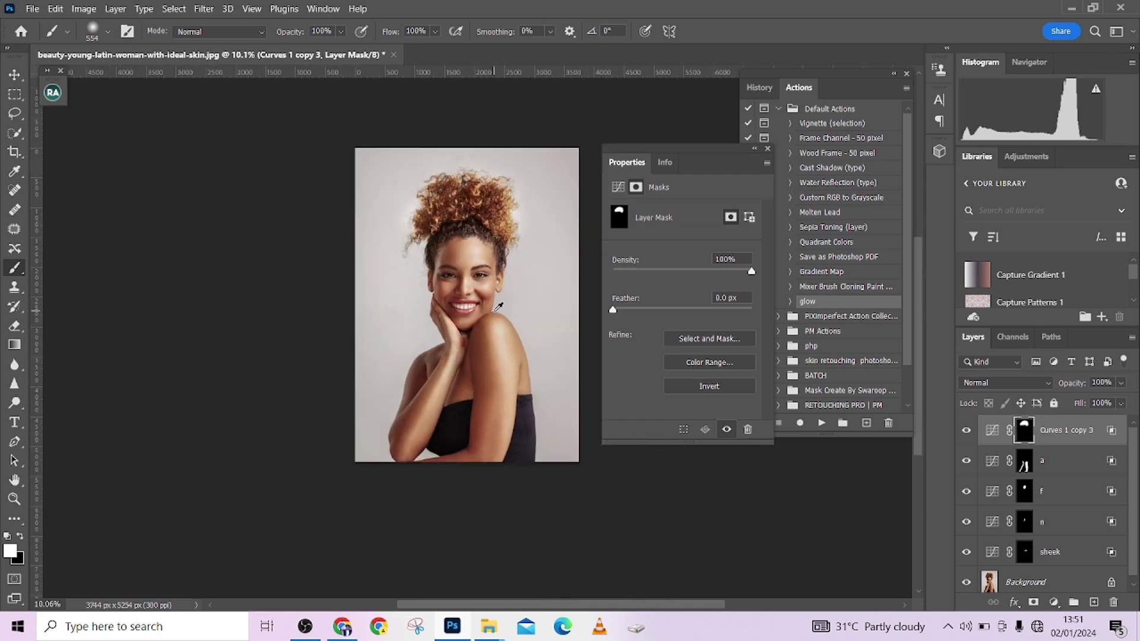
pyautogui.scroll(6, 481, 315)
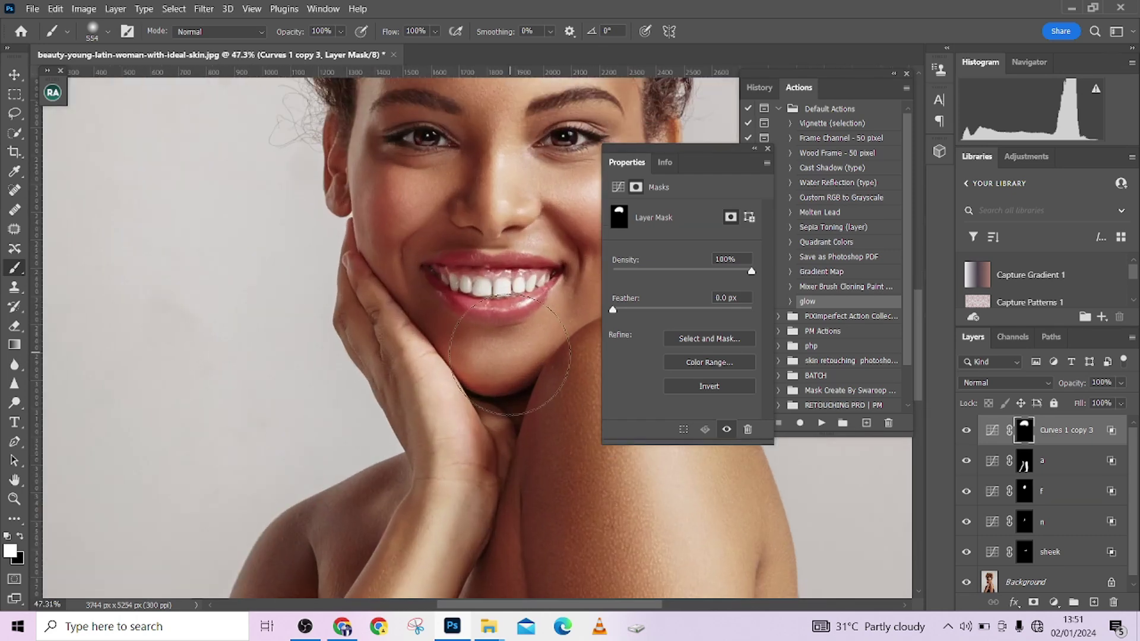
# Add a Curves 1 layer with a raised midpoint and Blend If underlying black split at 144/205
pyautogui.click(1053, 602)
pyautogui.click(1040, 415)
pyautogui.moveTo(689, 306); pyautogui.dragTo(687, 290)
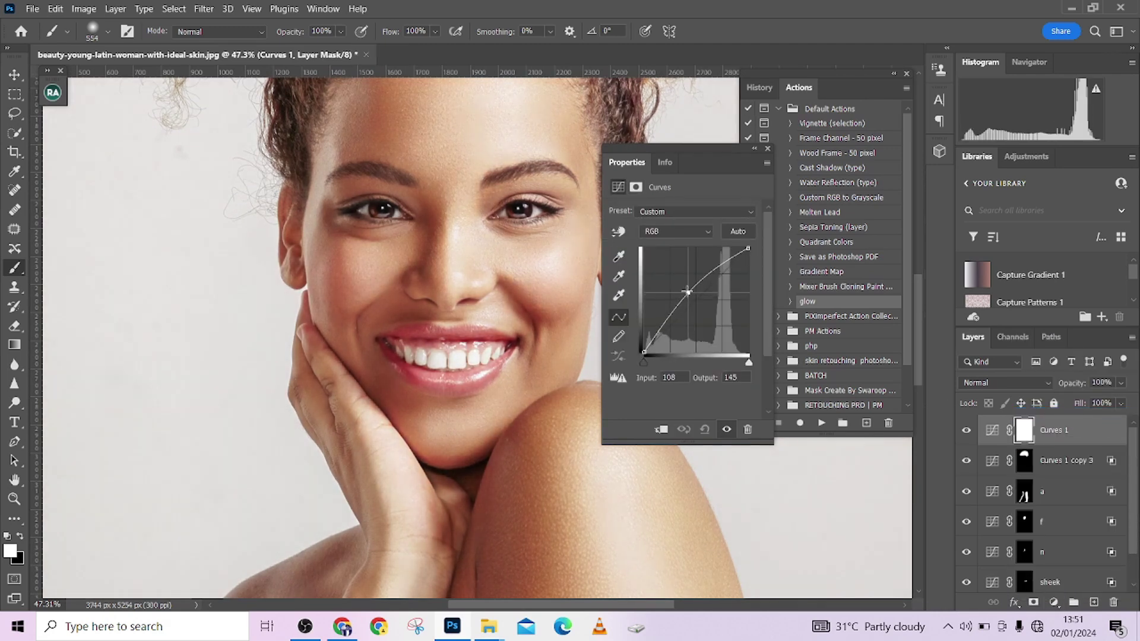
pyautogui.click(1088, 435)
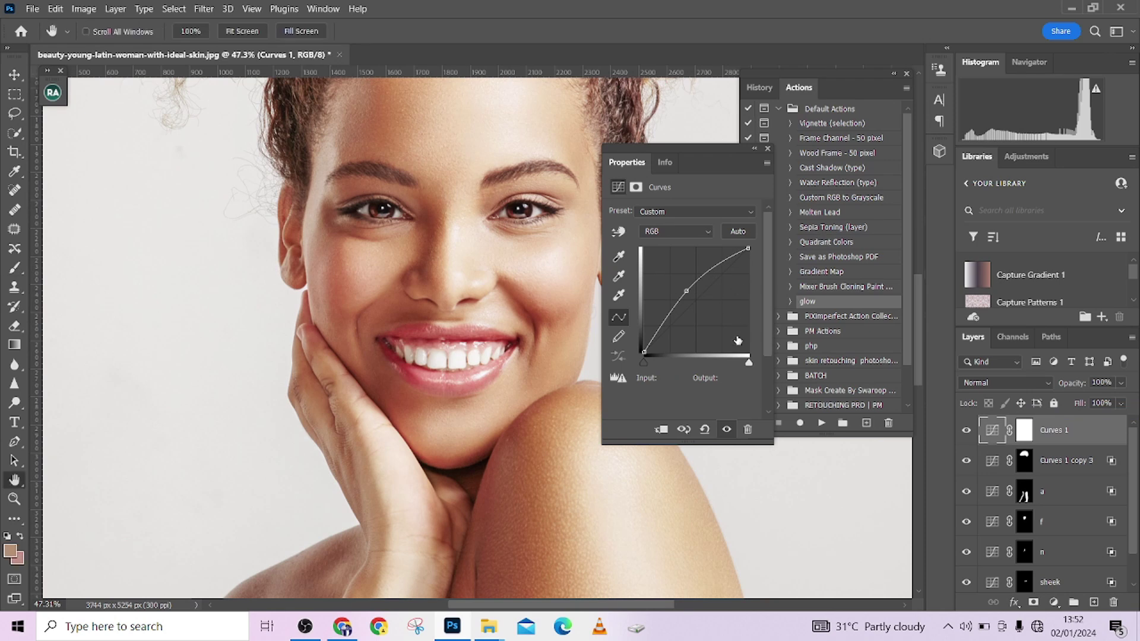
pyautogui.moveTo(762, 436); pyautogui.dragTo(905, 438)
pyautogui.press('alt')
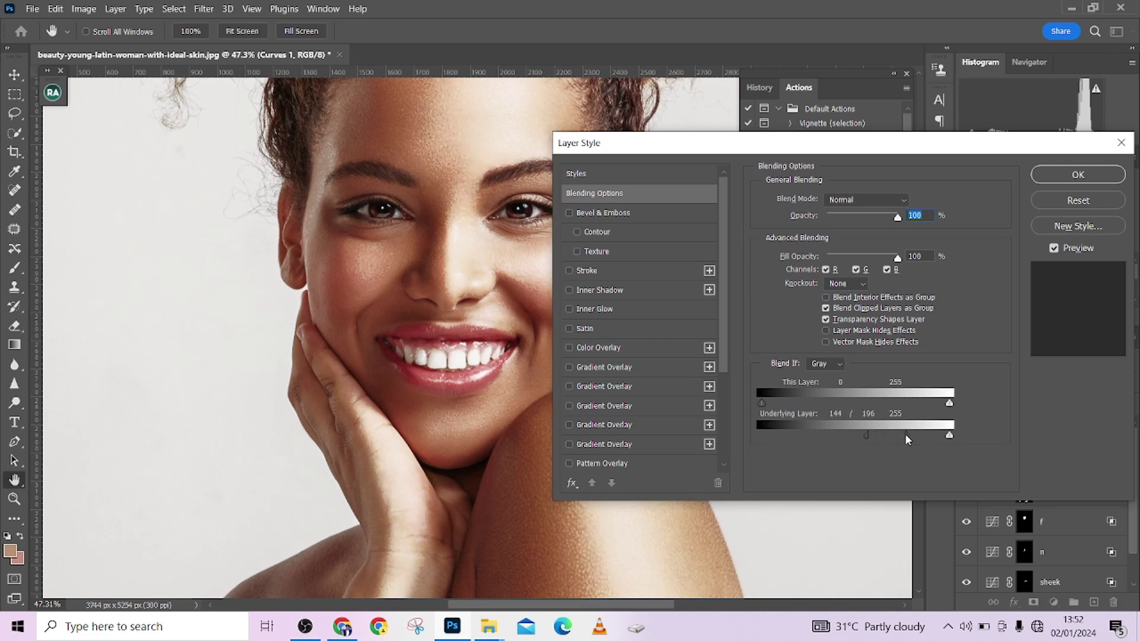
pyautogui.click(1049, 175)
# Invert the Curves 1 mask and paint white on the teeth with a brush of about 47 px
pyautogui.click(1023, 434)
pyautogui.press('d')
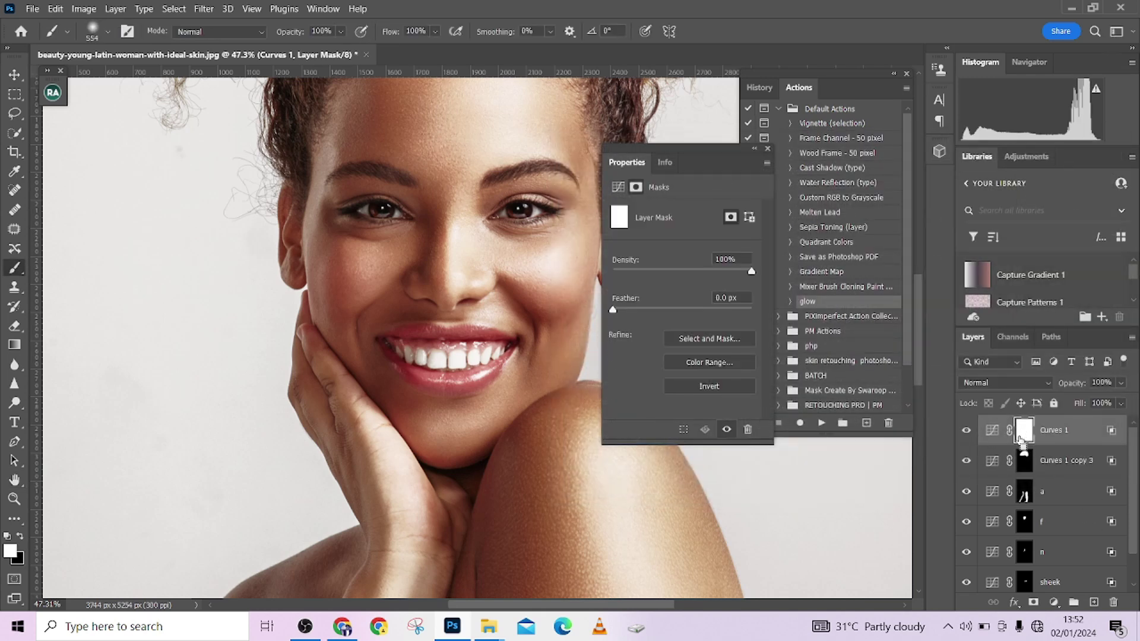
pyautogui.hotkey('ctrl', 'i')
pyautogui.moveTo(490, 382)
pyautogui.mouseDown()
pyautogui.moveTo(387, 379)
pyautogui.moveTo(498, 375)
pyautogui.mouseUp()
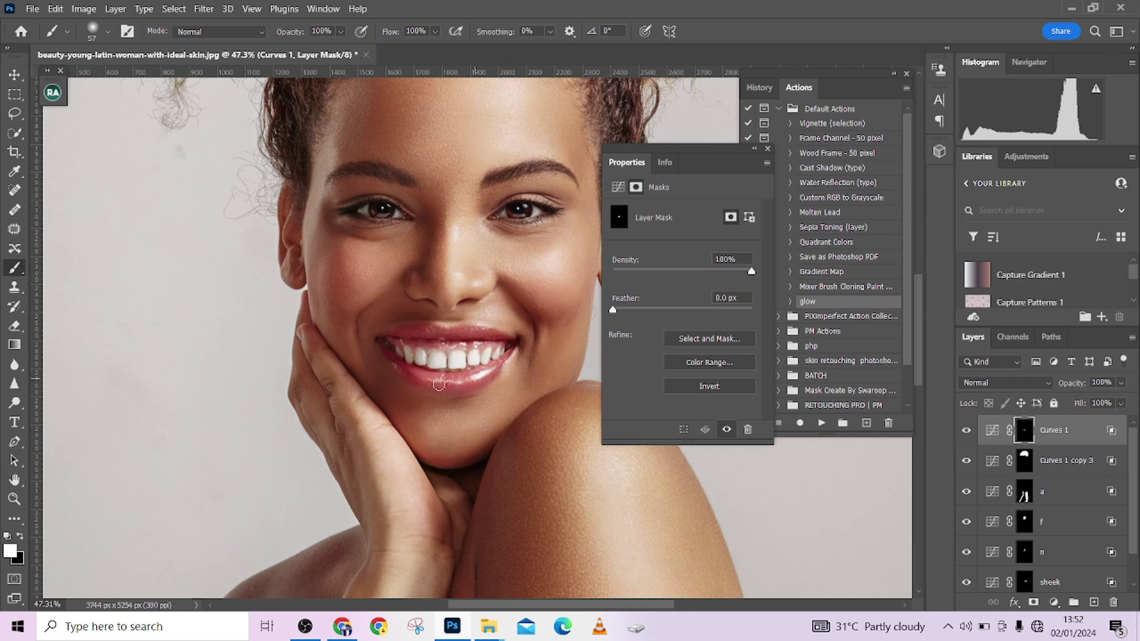
pyautogui.scroll(-2, 476, 394)
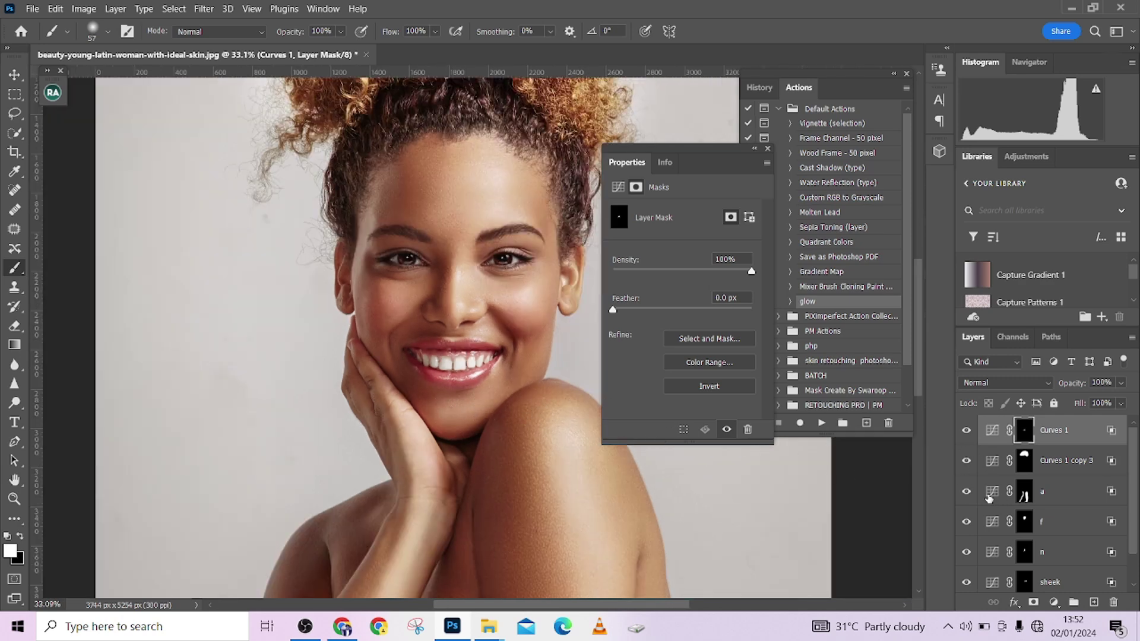
# Add Curves 2 with the curve lifted to 113/138 and Blend If underlying split at 95/178
pyautogui.click(1053, 601)
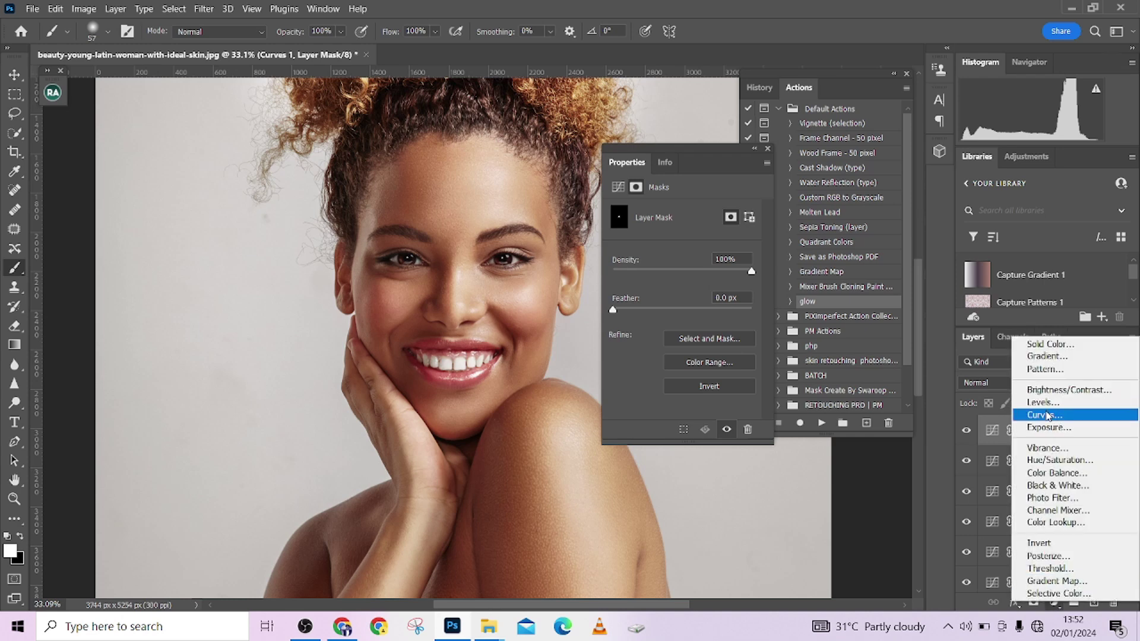
pyautogui.click(1044, 409)
pyautogui.moveTo(691, 302); pyautogui.dragTo(690, 295)
pyautogui.click(1104, 433)
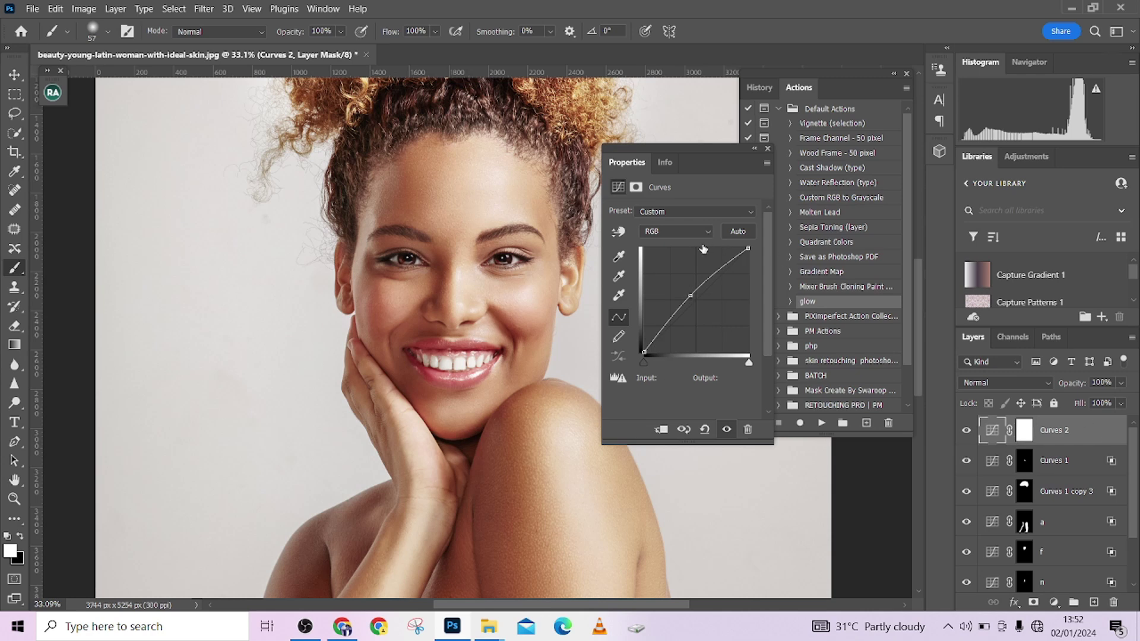
pyautogui.doubleClick(1086, 429)
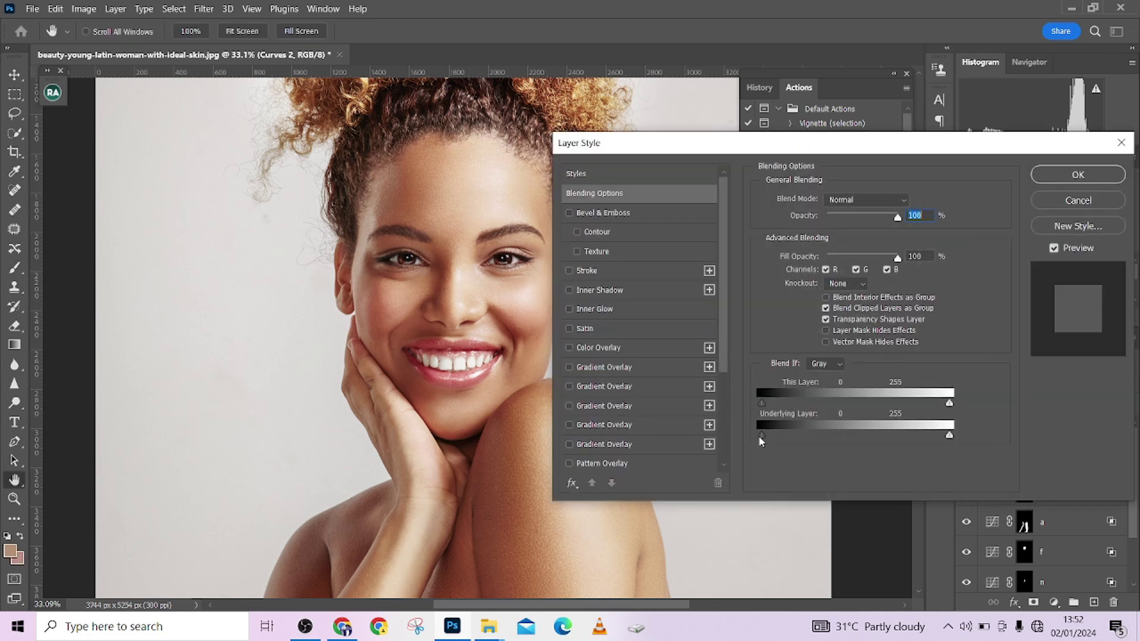
pyautogui.moveTo(790, 433); pyautogui.dragTo(856, 439)
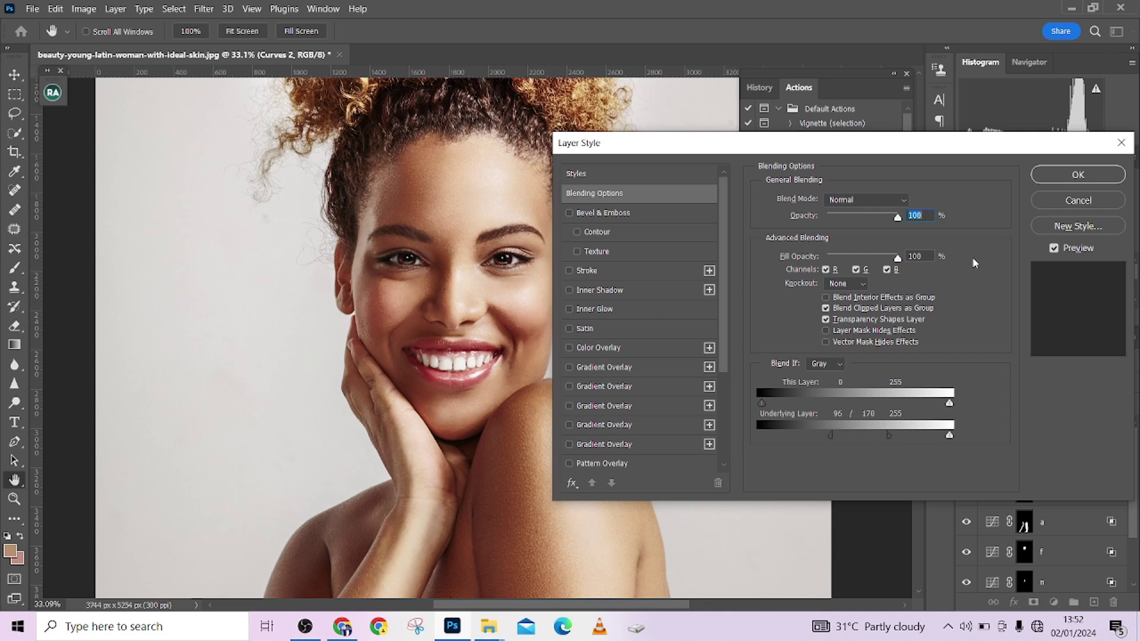
pyautogui.click(1047, 172)
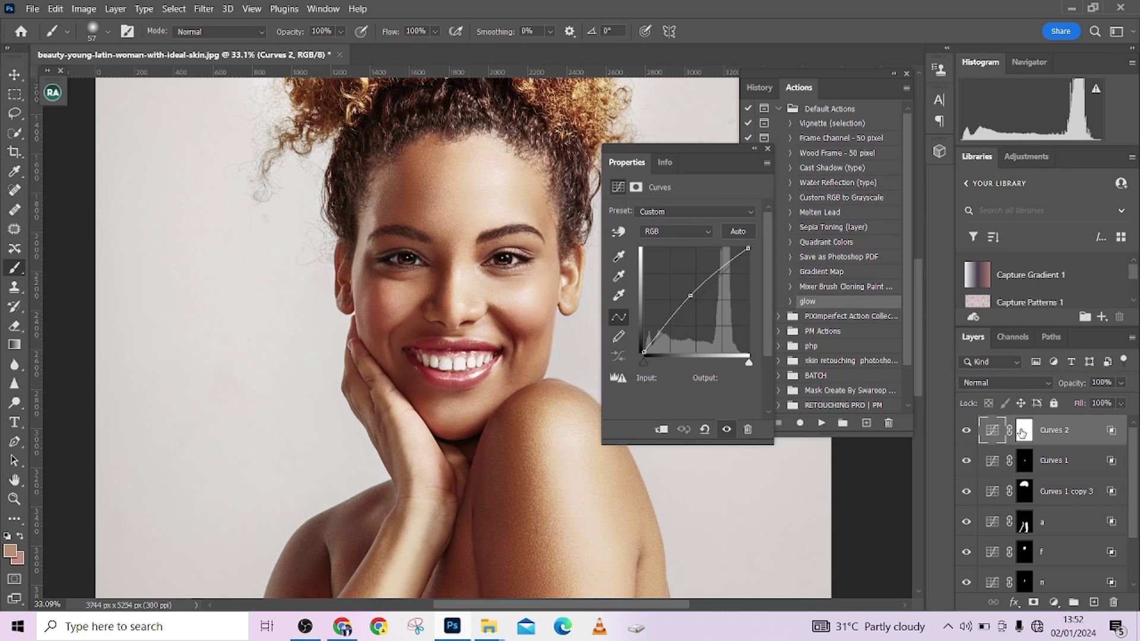
# Invert the Curves 2 mask and paint white on the left cheek with a 183 px brush
pyautogui.click(1022, 431)
pyautogui.hotkey('ctrl', 'i')
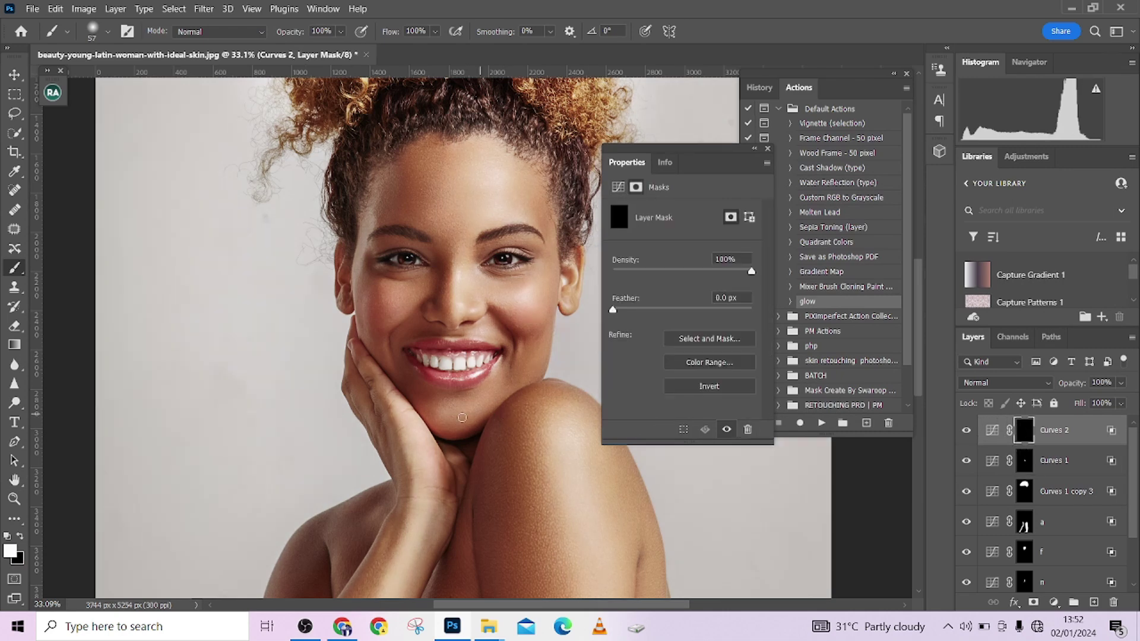
pyautogui.moveTo(445, 419)
pyautogui.mouseDown()
pyautogui.moveTo(471, 402)
pyautogui.moveTo(475, 423)
pyautogui.mouseUp()
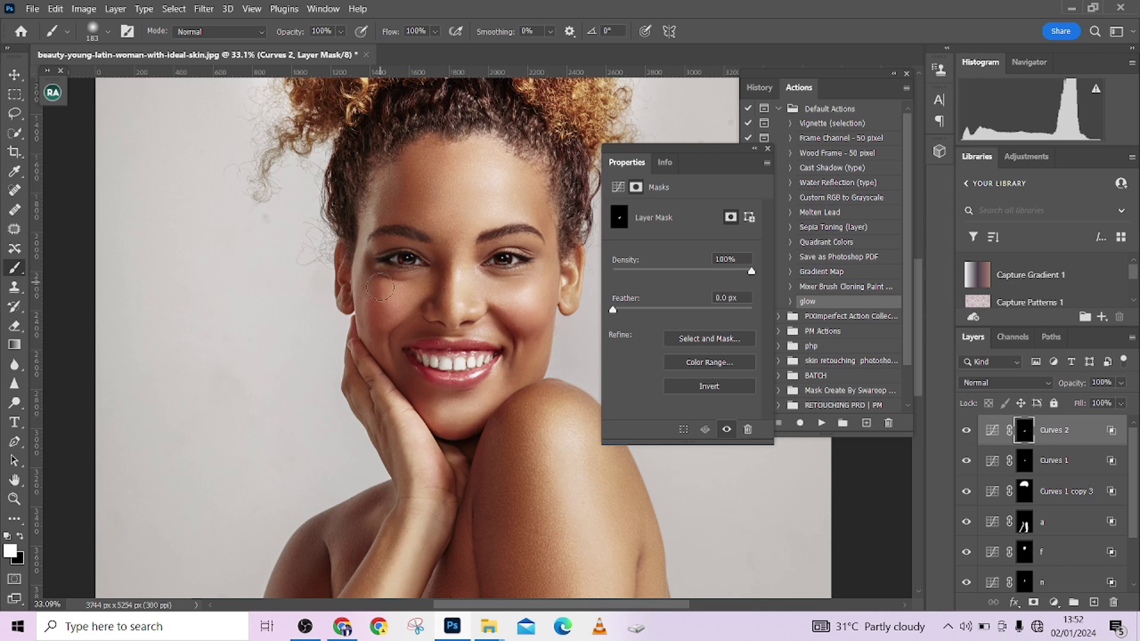
pyautogui.moveTo(379, 287)
pyautogui.mouseDown()
pyautogui.moveTo(422, 282)
pyautogui.moveTo(399, 294)
pyautogui.mouseUp()
pyautogui.scroll(-2, 386, 308)
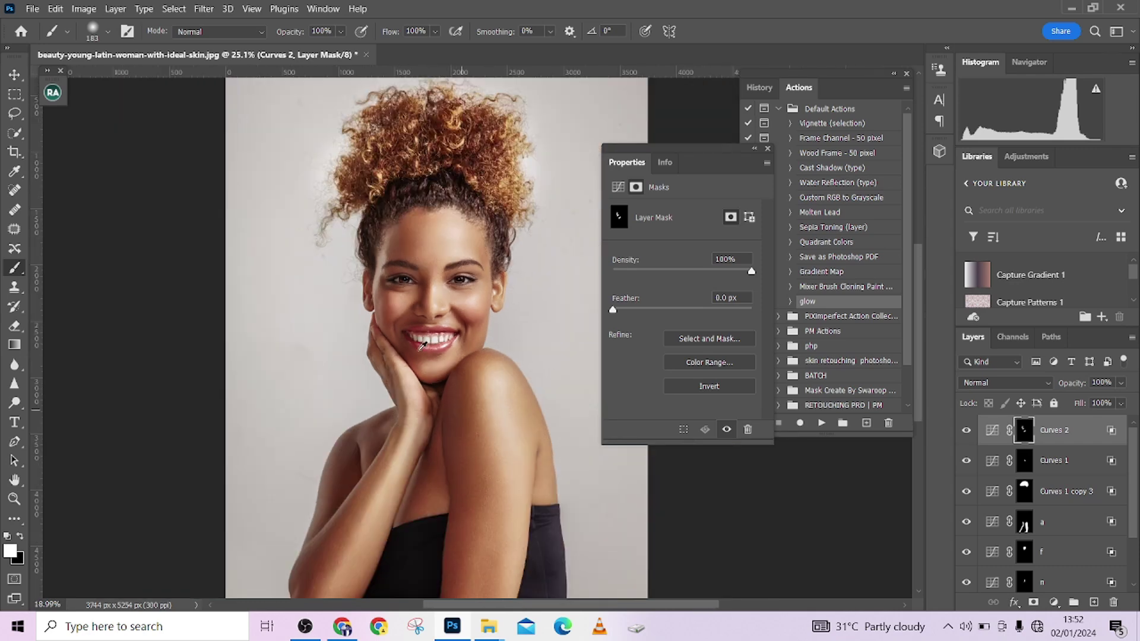
pyautogui.scroll(-3, 427, 353)
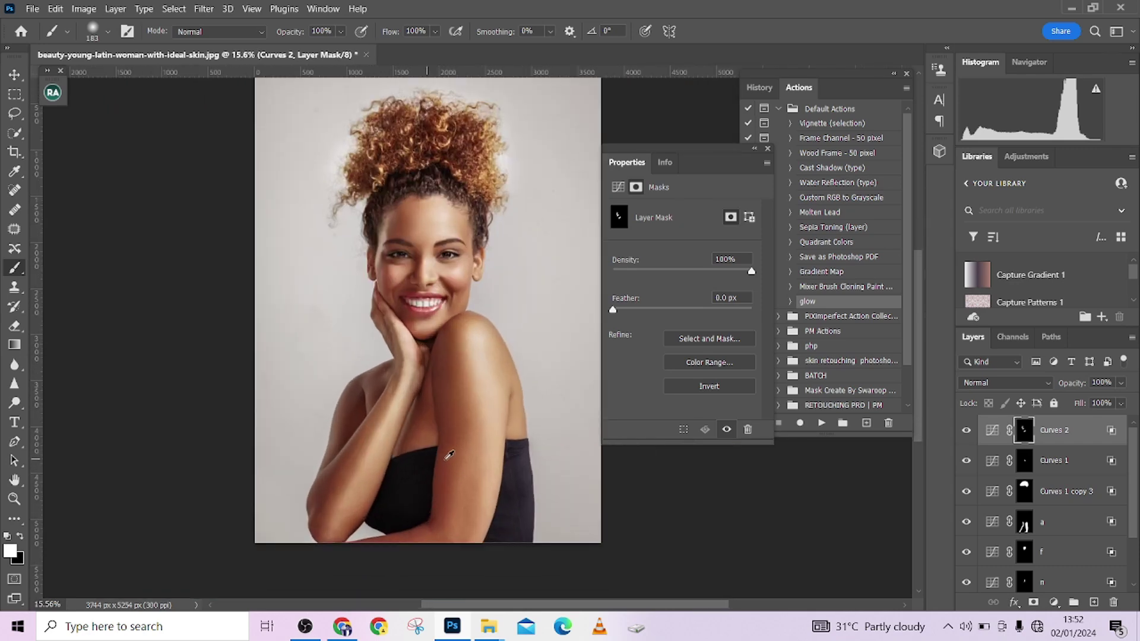
pyautogui.scroll(-1, 446, 450)
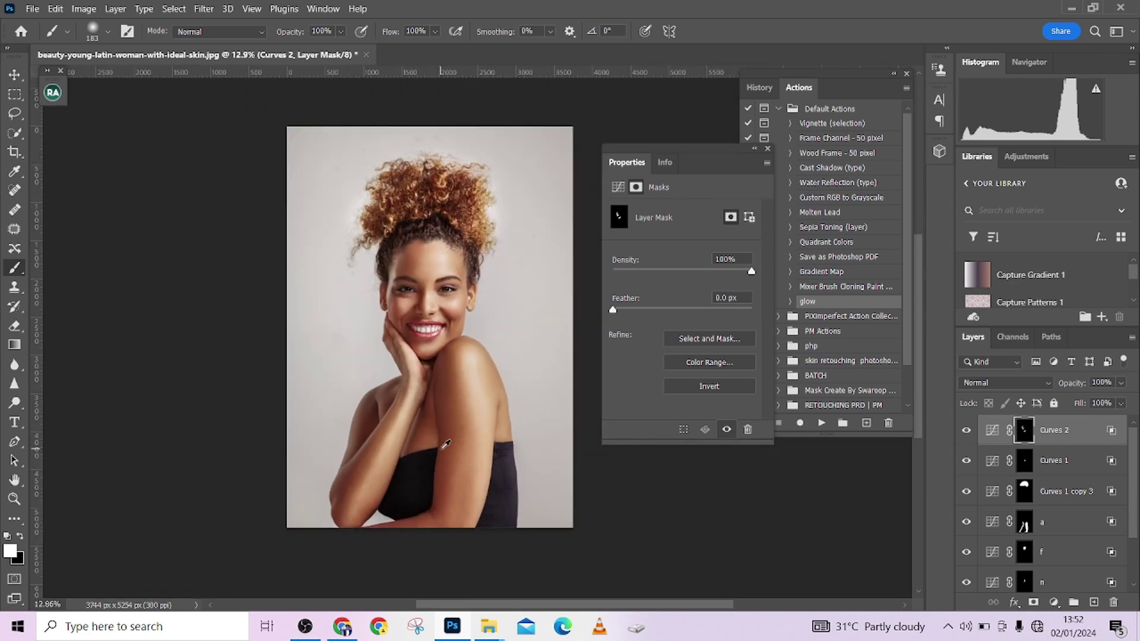
pyautogui.scroll(-2, 1073, 527)
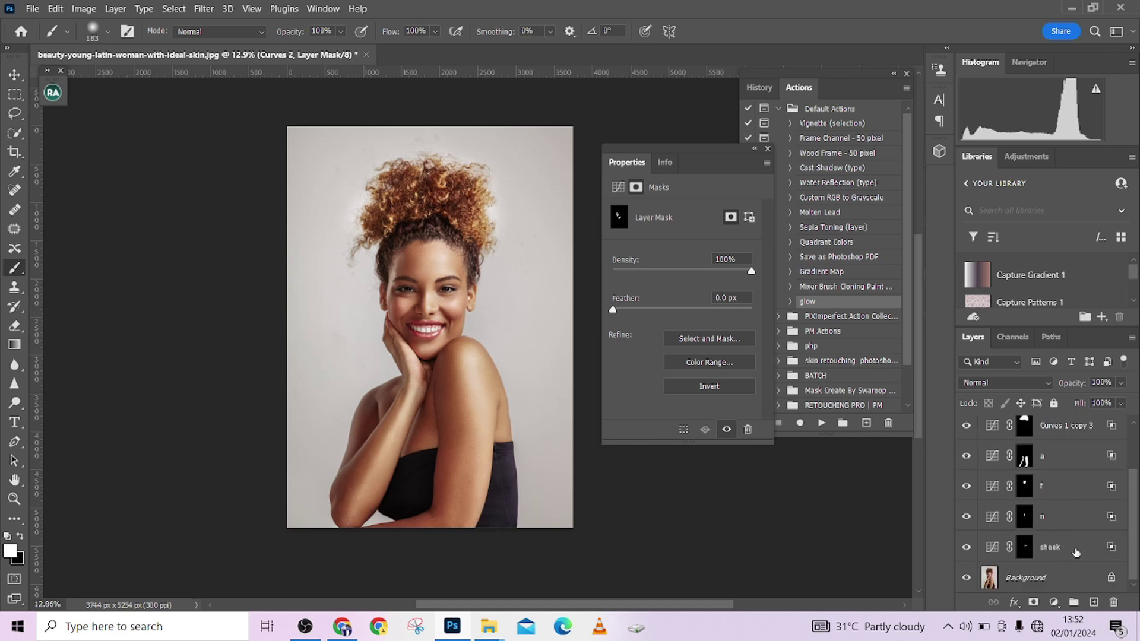
# Group the curve layers from Curves 1 copy 3 down to sheek and set the group to 90% opacity
pyautogui.keyDown('shift'); pyautogui.click(1075, 552); pyautogui.keyUp('shift')
pyautogui.hotkey('ctrl', 'g')
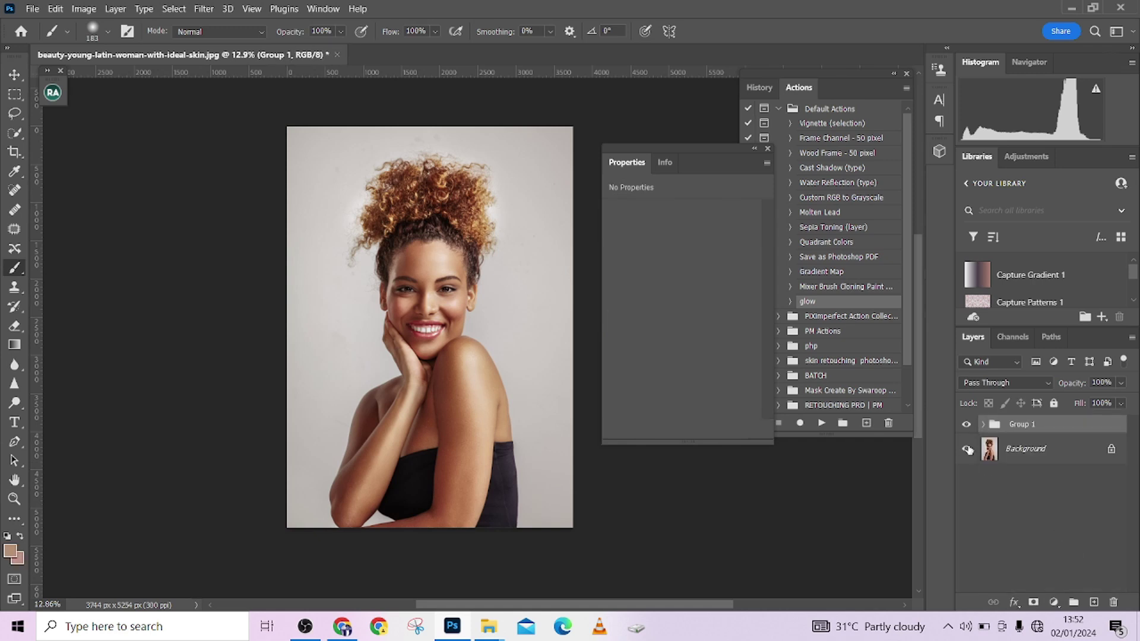
pyautogui.click(965, 425)
pyautogui.click(966, 425)
pyautogui.click(1122, 383)
pyautogui.moveTo(1124, 403); pyautogui.dragTo(1121, 403)
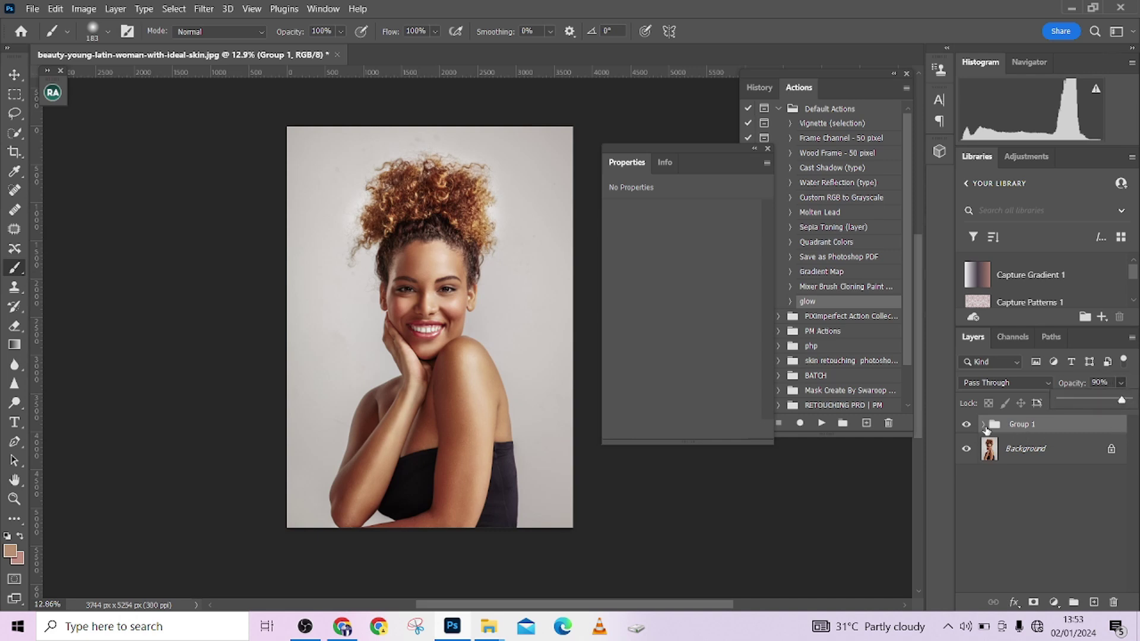
pyautogui.click(963, 425)
pyautogui.click(963, 424)
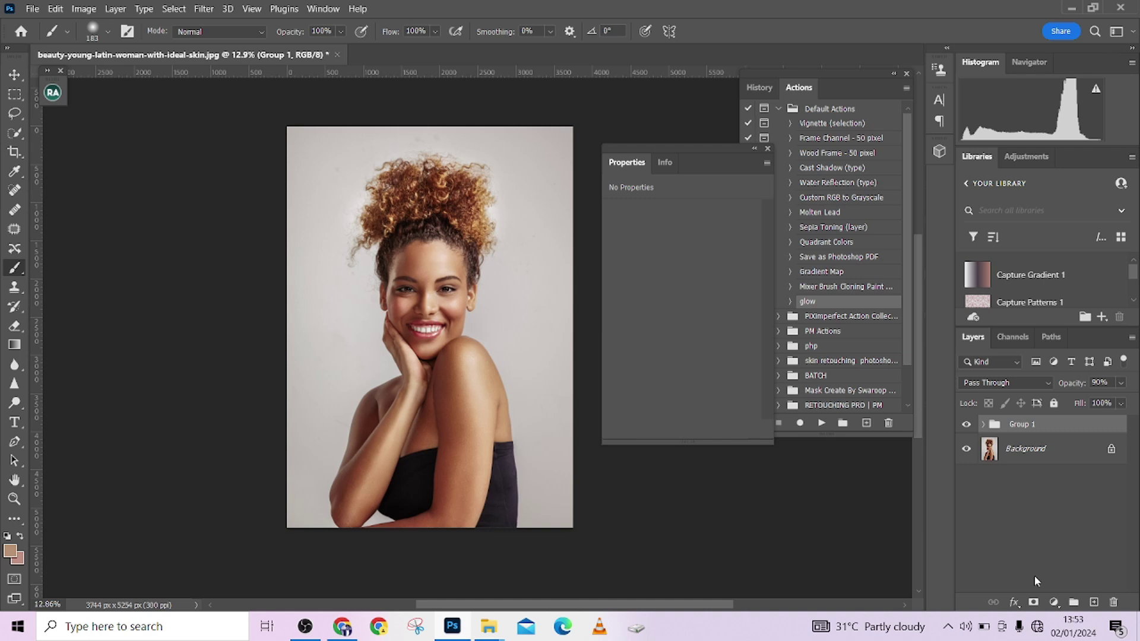
# Add Curves 3 pulled down to 130/100, with Blend If underlying white split at 44/156
pyautogui.click(1052, 606)
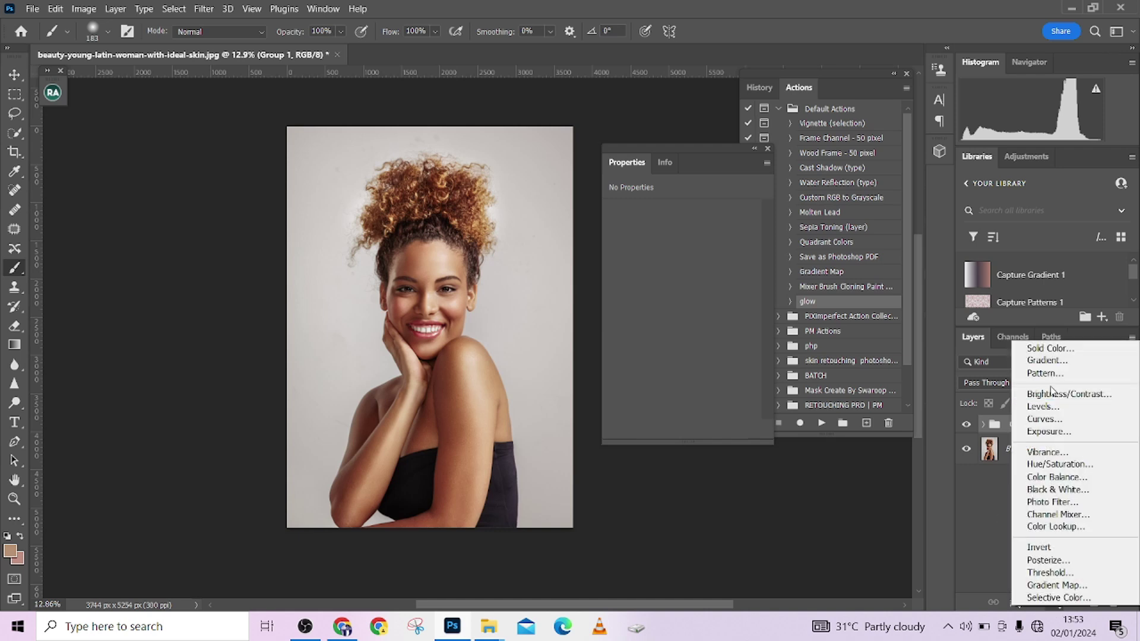
pyautogui.click(1051, 422)
pyautogui.moveTo(695, 307); pyautogui.dragTo(696, 311)
pyautogui.click(1099, 440)
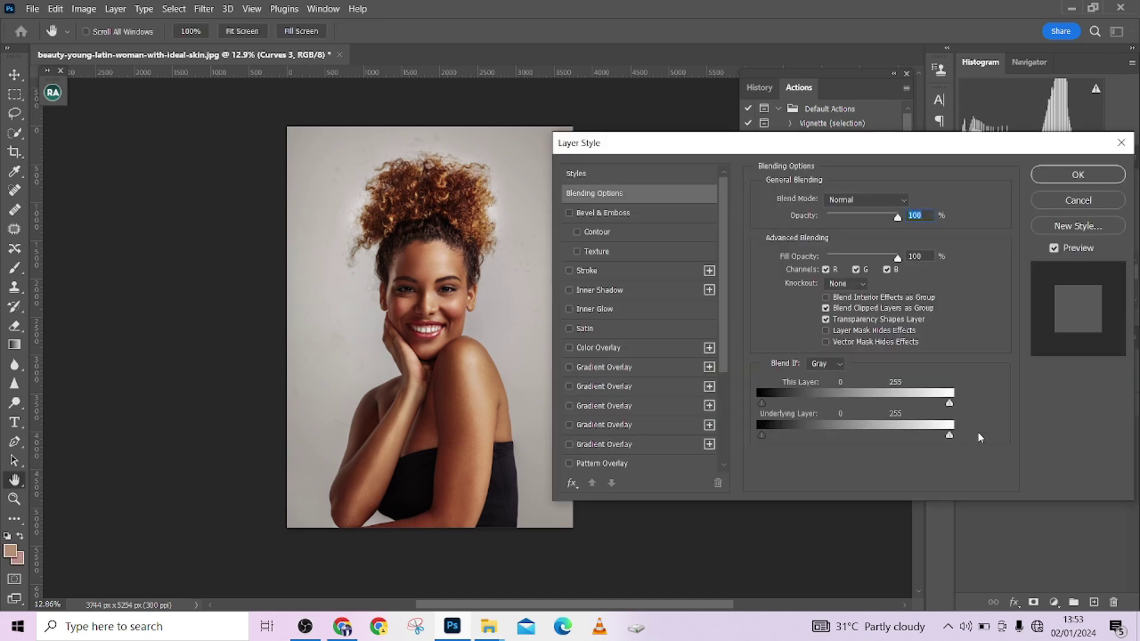
pyautogui.moveTo(950, 438); pyautogui.dragTo(879, 439)
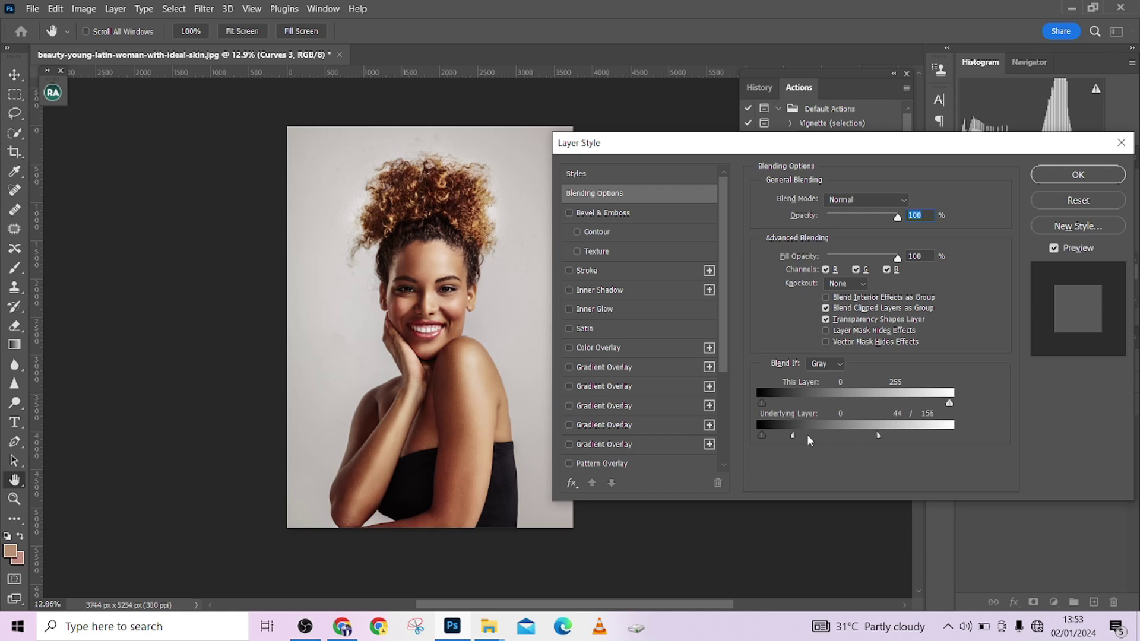
# Apply the blending settings and set Curves 3 to 59% opacity and 68% fill
pyautogui.click(1051, 181)
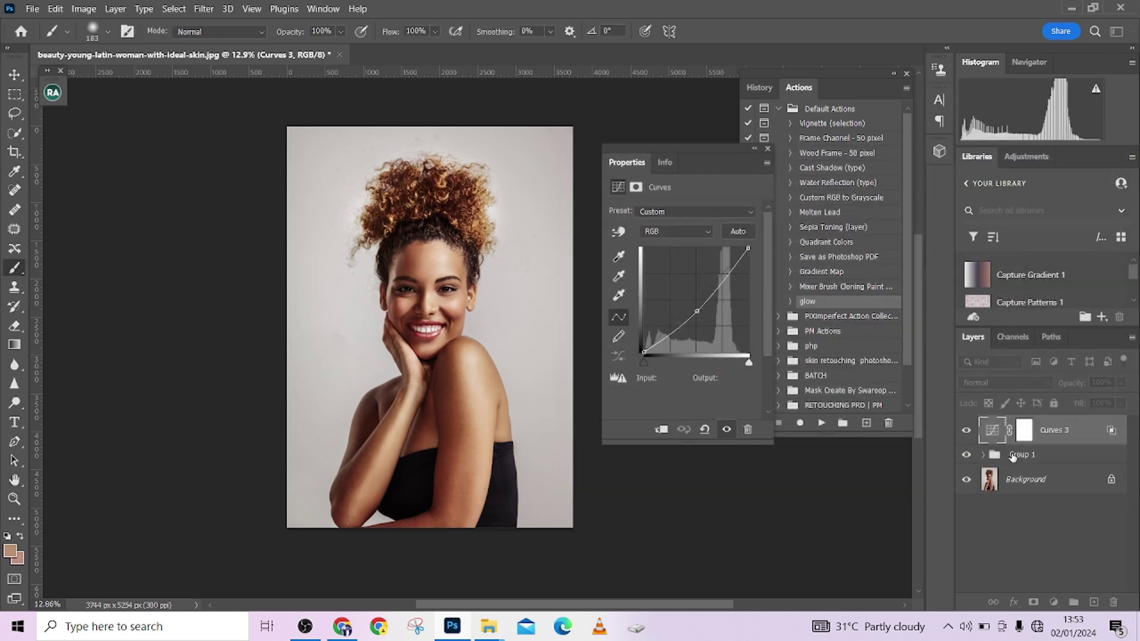
pyautogui.click(966, 430)
pyautogui.click(966, 430)
pyautogui.click(1121, 382)
pyautogui.moveTo(1108, 403); pyautogui.dragTo(1101, 404)
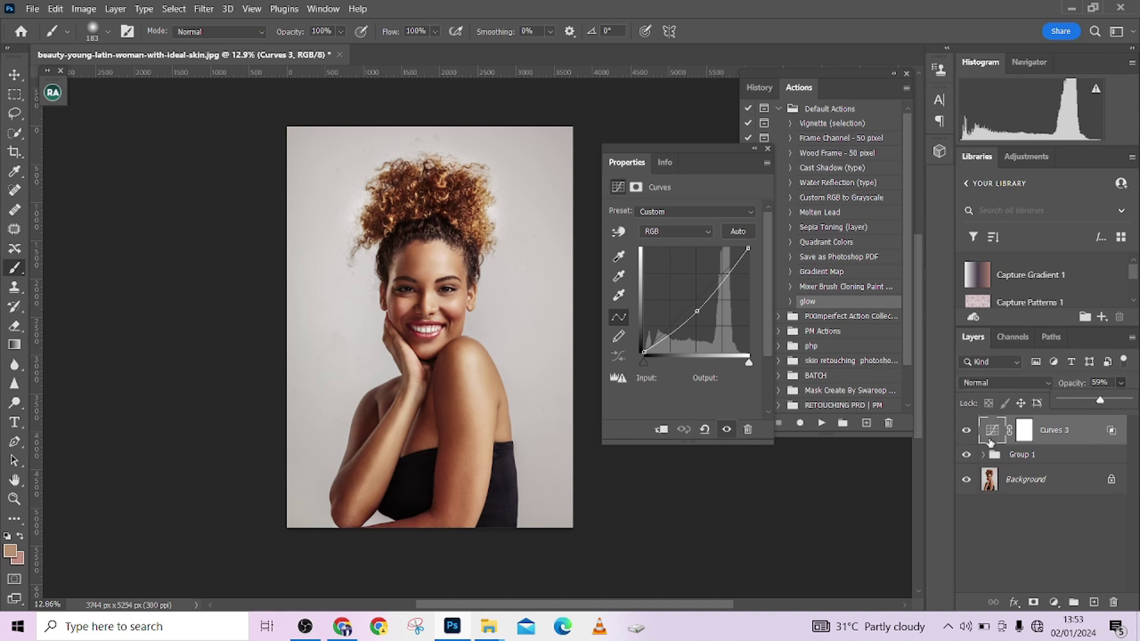
pyautogui.click(967, 432)
pyautogui.click(967, 432)
pyautogui.moveTo(1122, 404); pyautogui.dragTo(1079, 466)
# Group Curves 3 with Group 1 into Group 2 and toggle it to compare before and after
pyautogui.click(1077, 456)
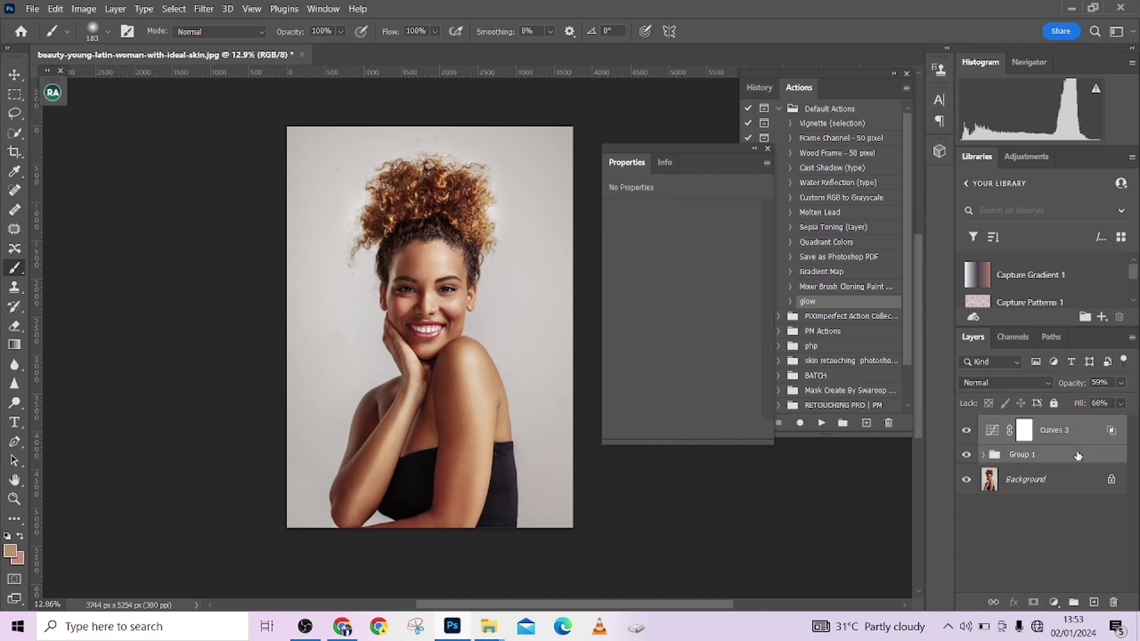
pyautogui.hotkey('ctrl', 'g')
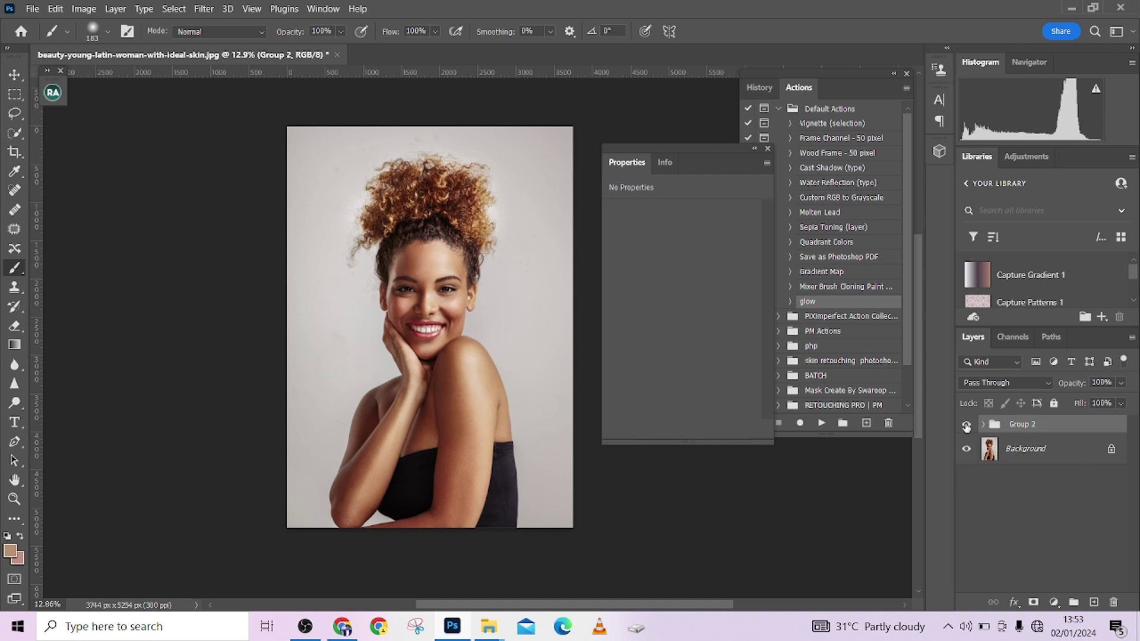
pyautogui.click(967, 425)
pyautogui.click(967, 425)
pyautogui.click(967, 425)
pyautogui.click(967, 425)
pyautogui.scroll(2, 500, 294)
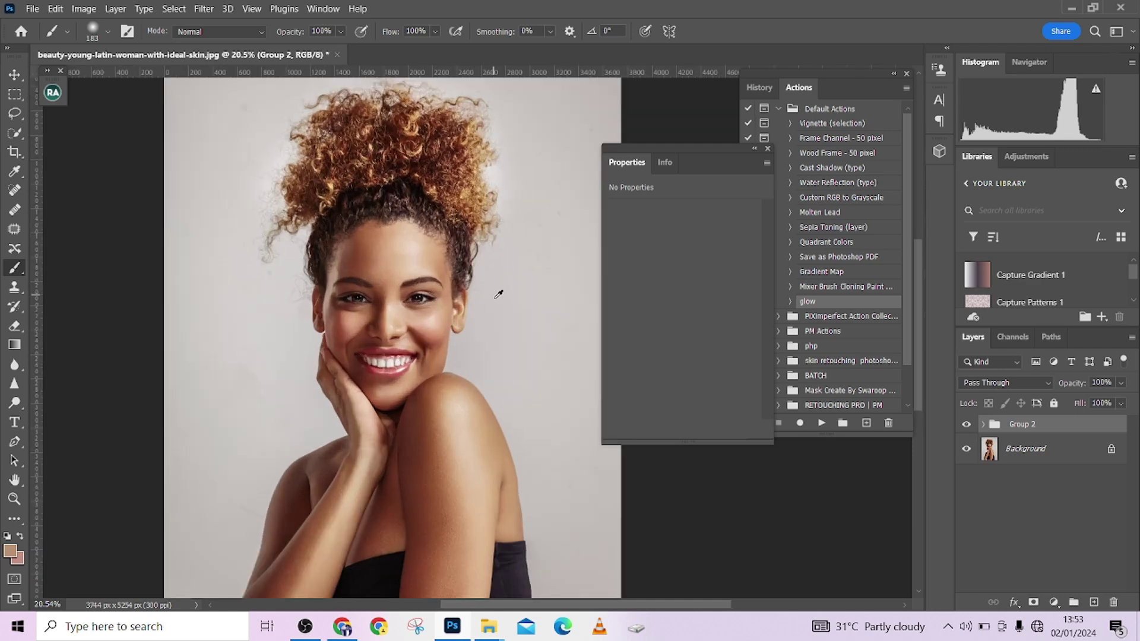
pyautogui.scroll(-4, 502, 295)
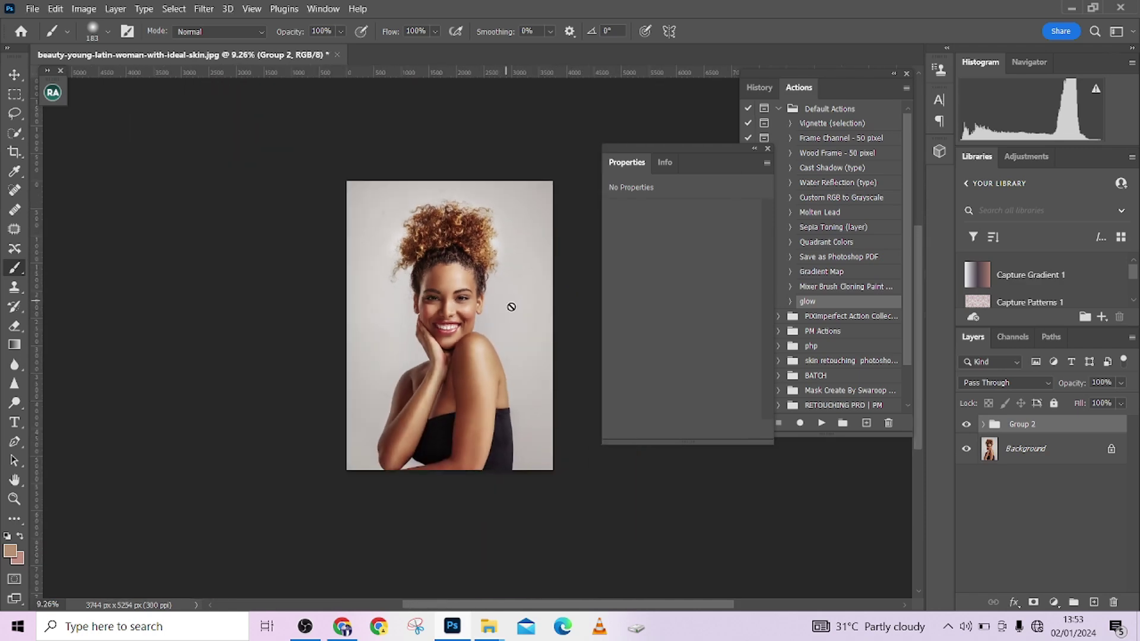
pyautogui.click(967, 425)
pyautogui.click(967, 425)
pyautogui.click(967, 425)
pyautogui.click(967, 425)
pyautogui.click(967, 425)
pyautogui.click(967, 425)
# Close the Curves properties panel and take History Snapshot 1 of the retouched state
pyautogui.moveTo(729, 162); pyautogui.dragTo(642, 125)
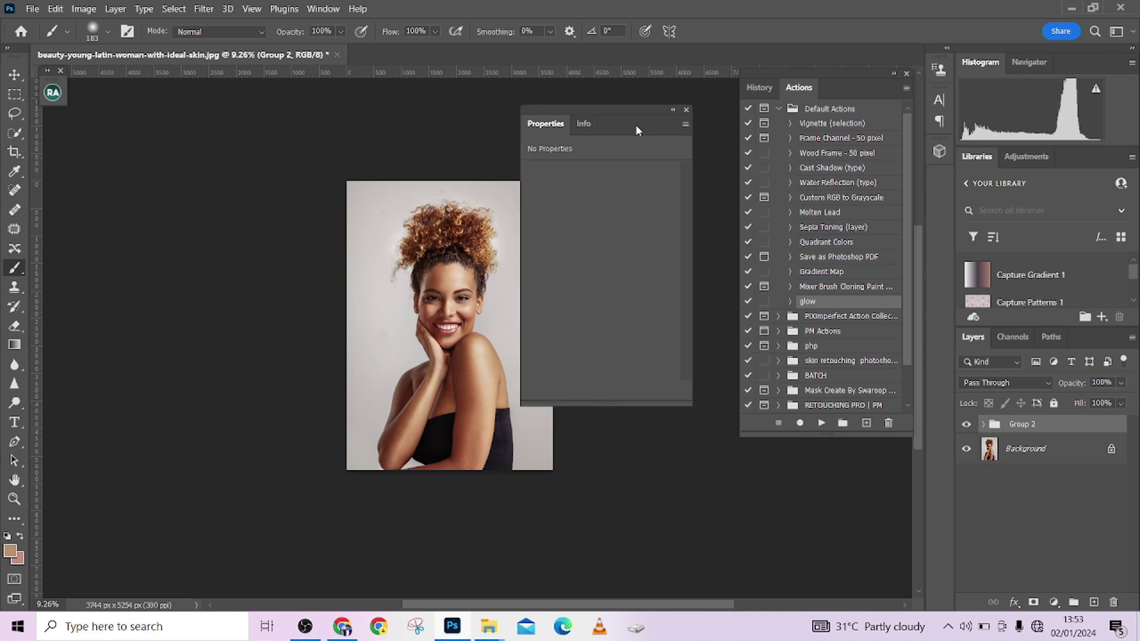
pyautogui.click(683, 110)
pyautogui.click(757, 88)
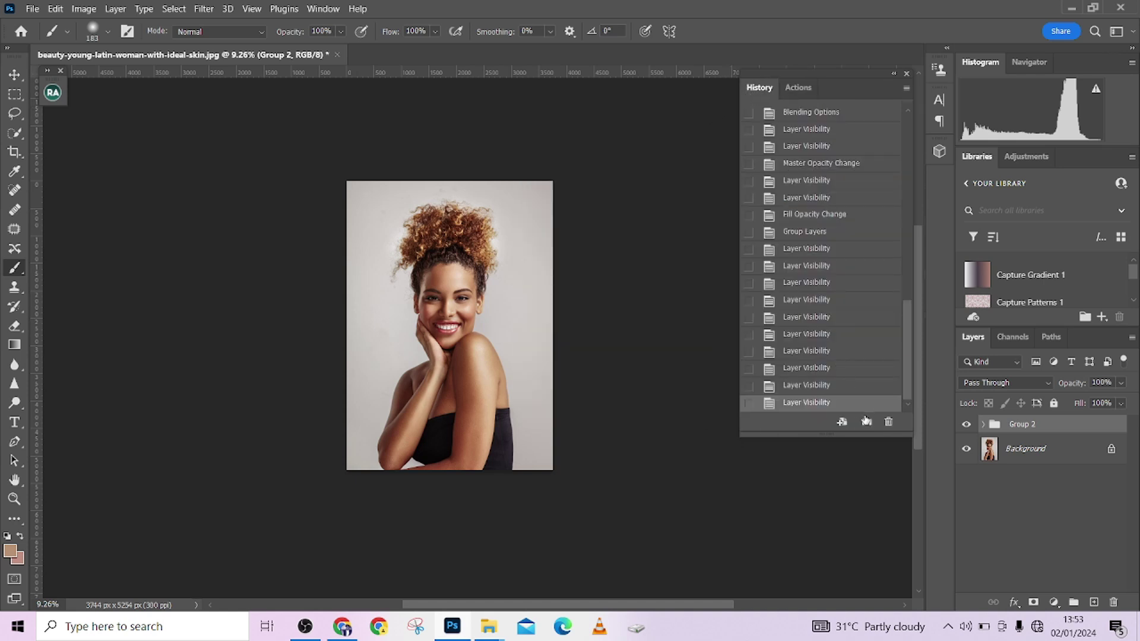
pyautogui.click(866, 422)
# Delete Group 2 so only Background remains, and show the Actions list
pyautogui.scroll(10, 801, 273)
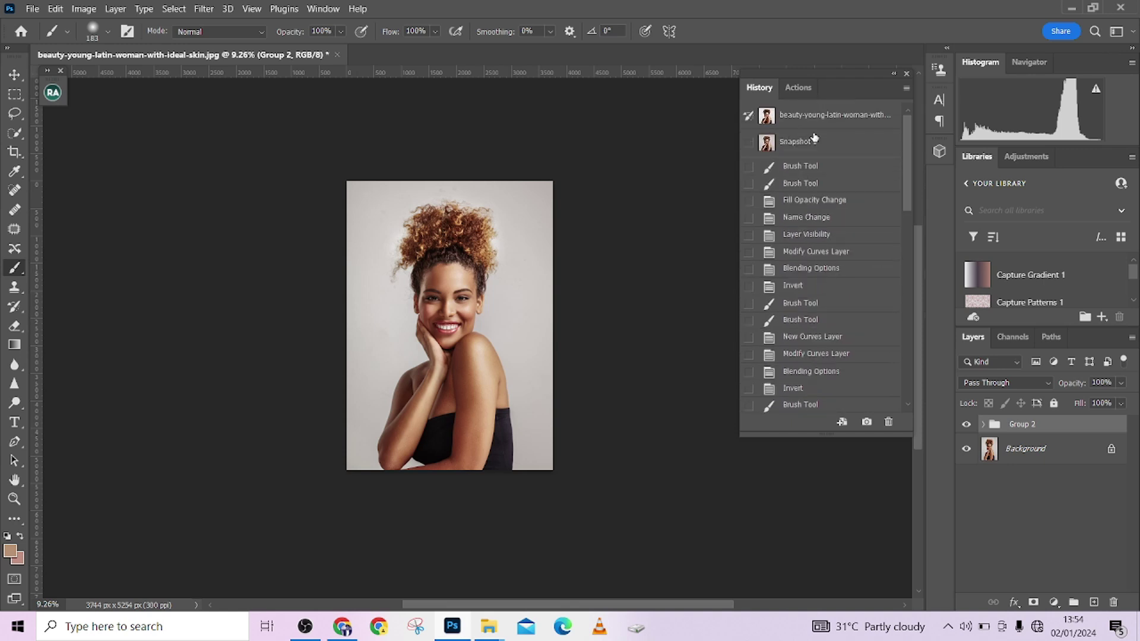
pyautogui.moveTo(1081, 425); pyautogui.dragTo(1116, 603)
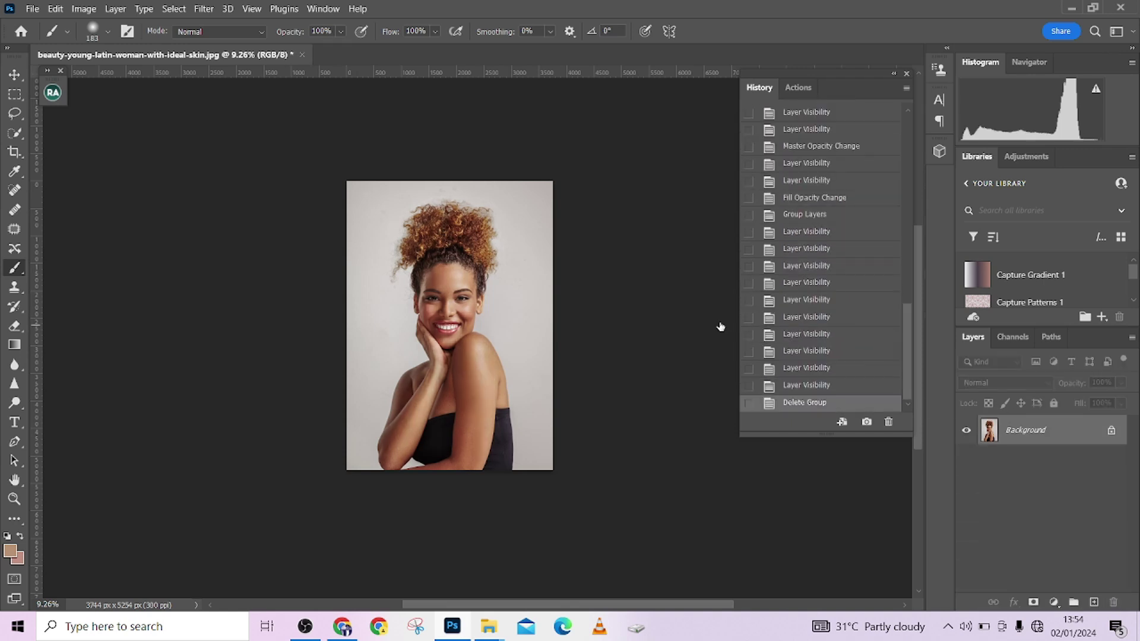
pyautogui.click(799, 87)
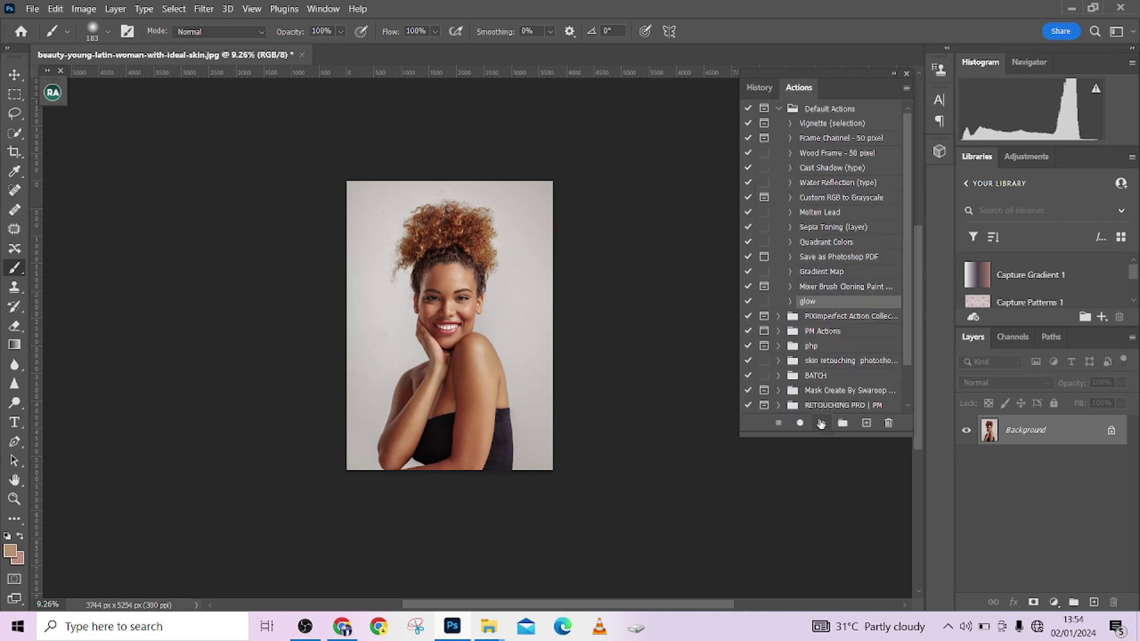
# Play the glow action on the portrait and toggle the new glow group on and off to compare
pyautogui.click(820, 423)
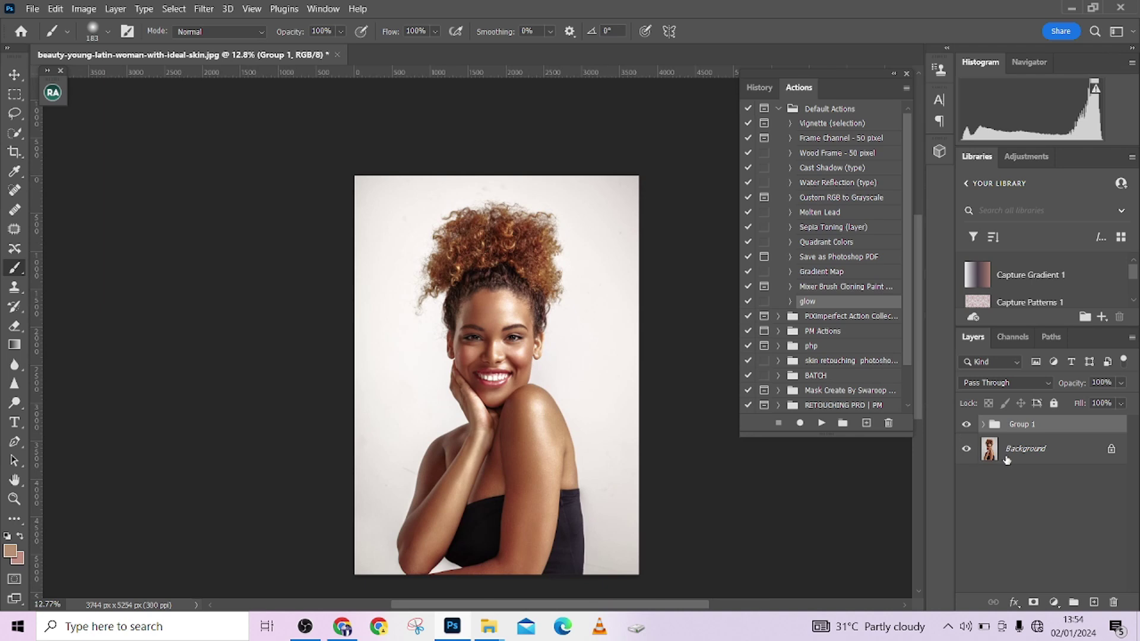
pyautogui.click(966, 425)
pyautogui.click(966, 425)
pyautogui.click(965, 425)
pyautogui.click(965, 425)
pyautogui.click(965, 425)
pyautogui.click(966, 425)
pyautogui.click(965, 425)
pyautogui.click(965, 425)
# Lower Group 1's opacity to 73% and compare it with the group hidden and shown
pyautogui.click(1121, 384)
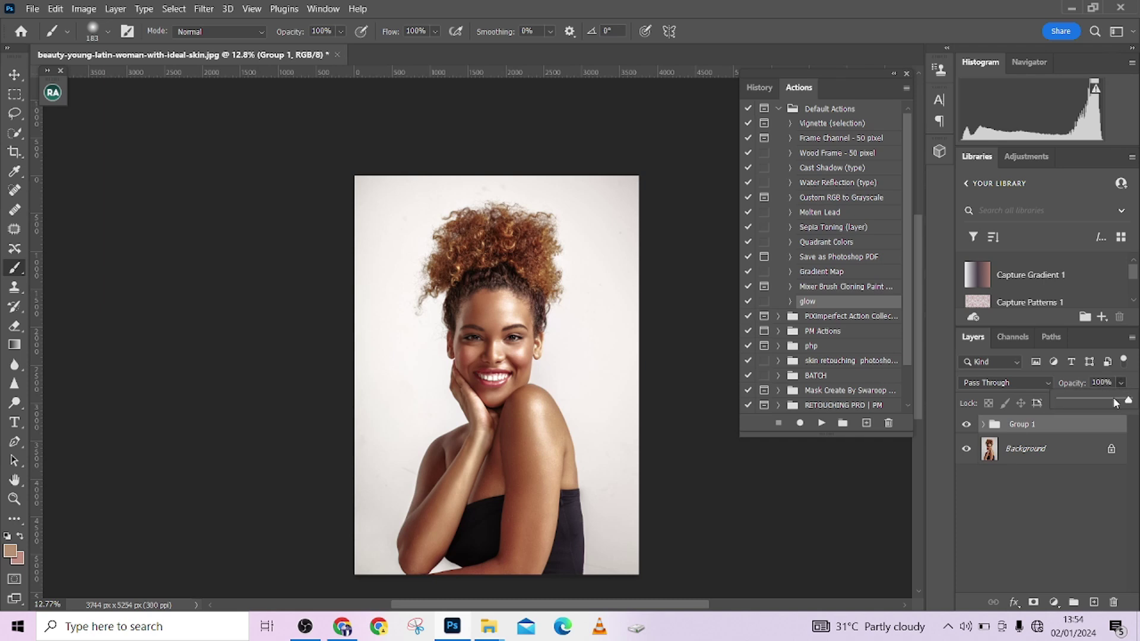
pyautogui.moveTo(1117, 405); pyautogui.dragTo(1112, 403)
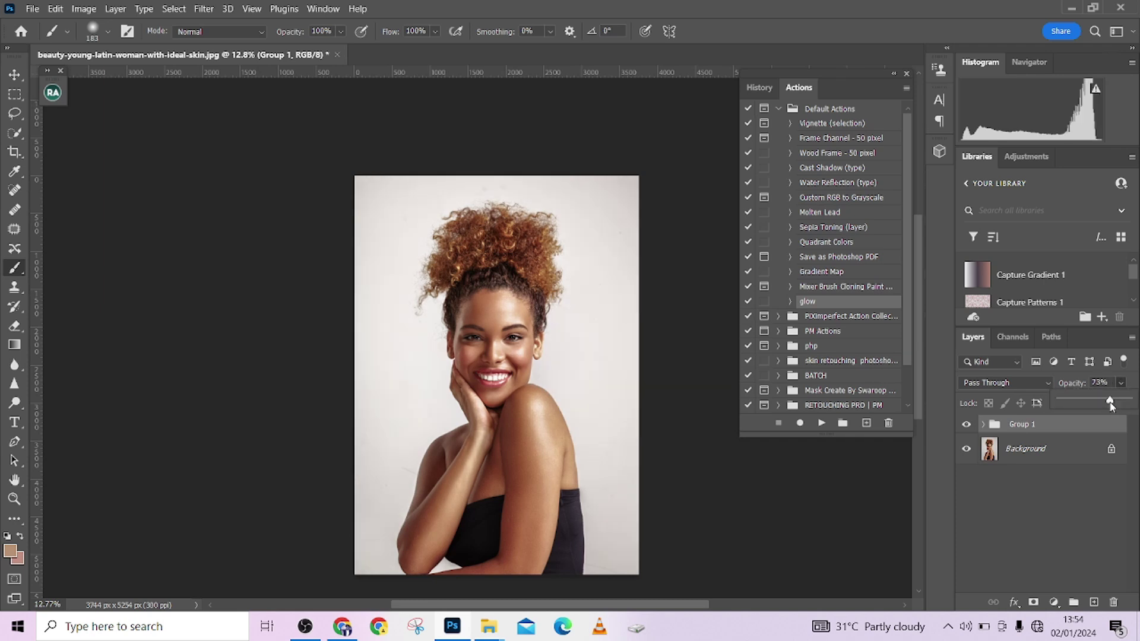
pyautogui.click(965, 425)
pyautogui.click(966, 425)
pyautogui.click(966, 425)
# In History, compare the Snapshot 1 state against the original unedited photo
pyautogui.click(760, 88)
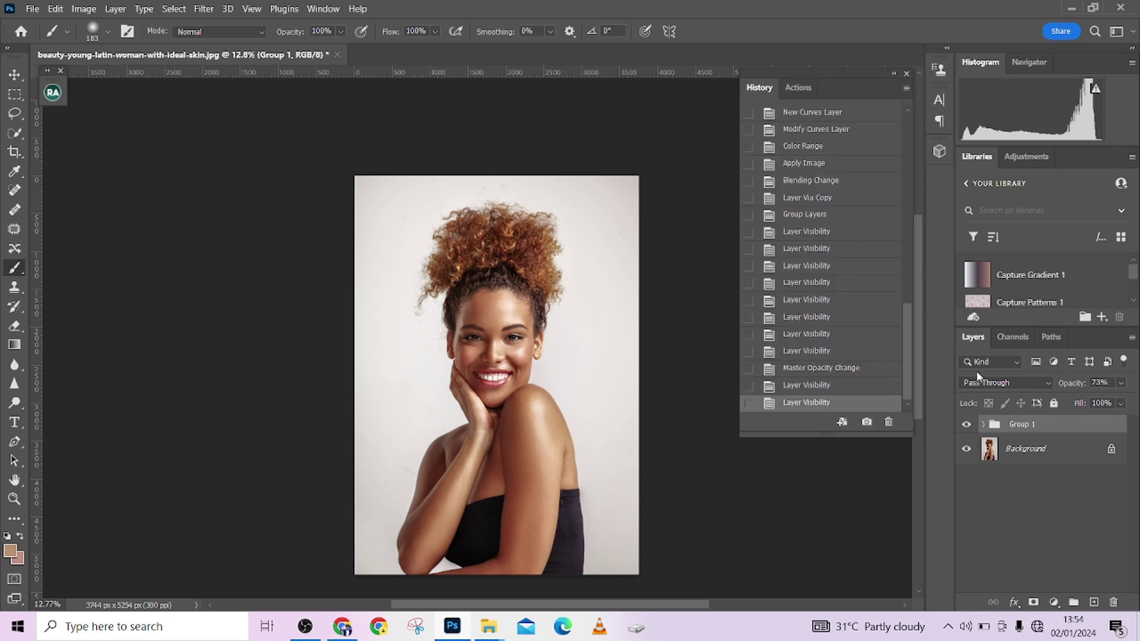
pyautogui.scroll(10, 746, 182)
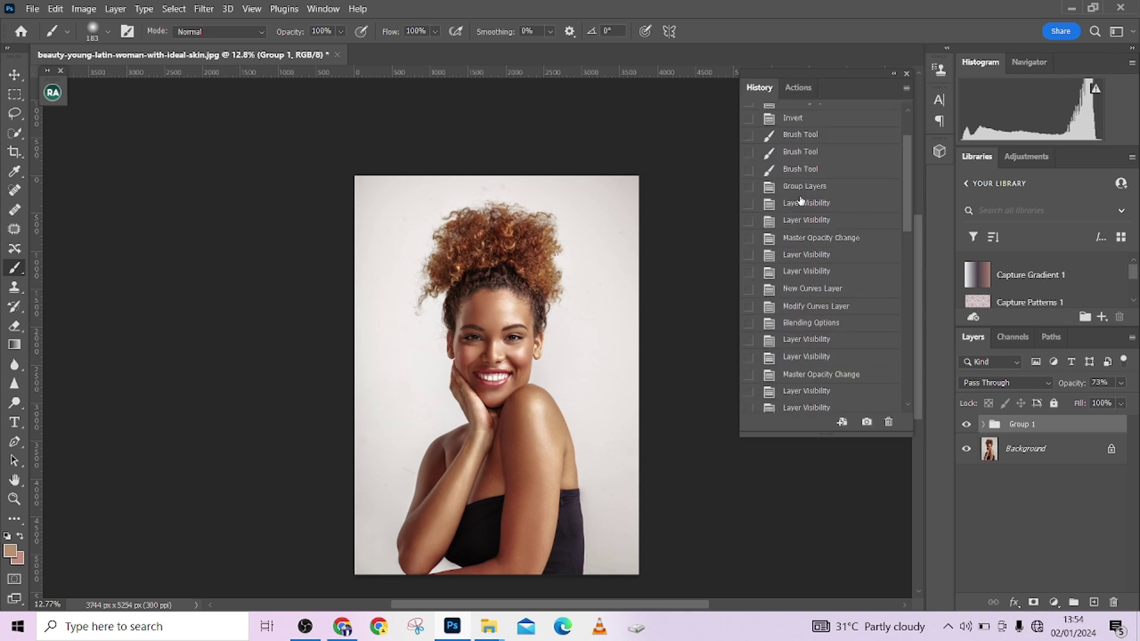
pyautogui.click(846, 146)
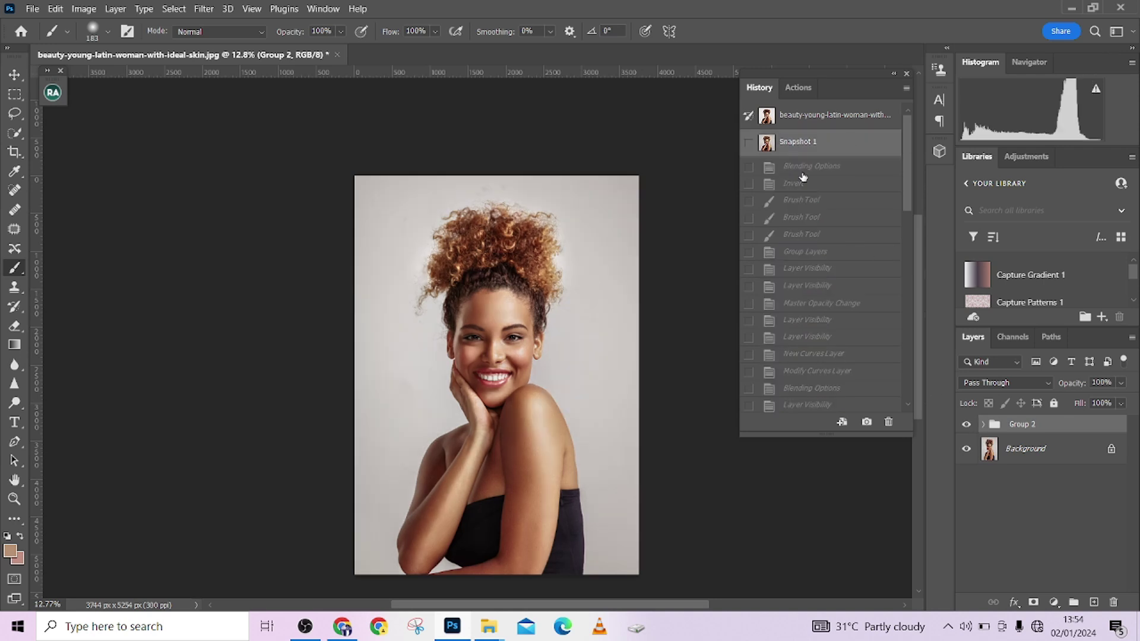
pyautogui.click(749, 144)
pyautogui.click(826, 116)
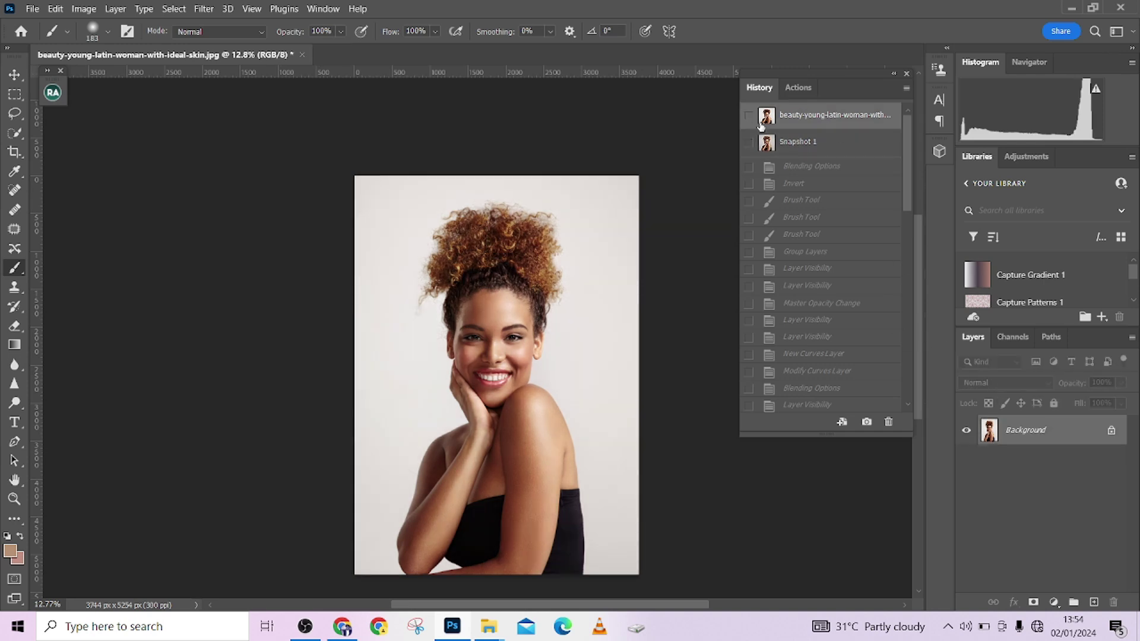
pyautogui.click(842, 150)
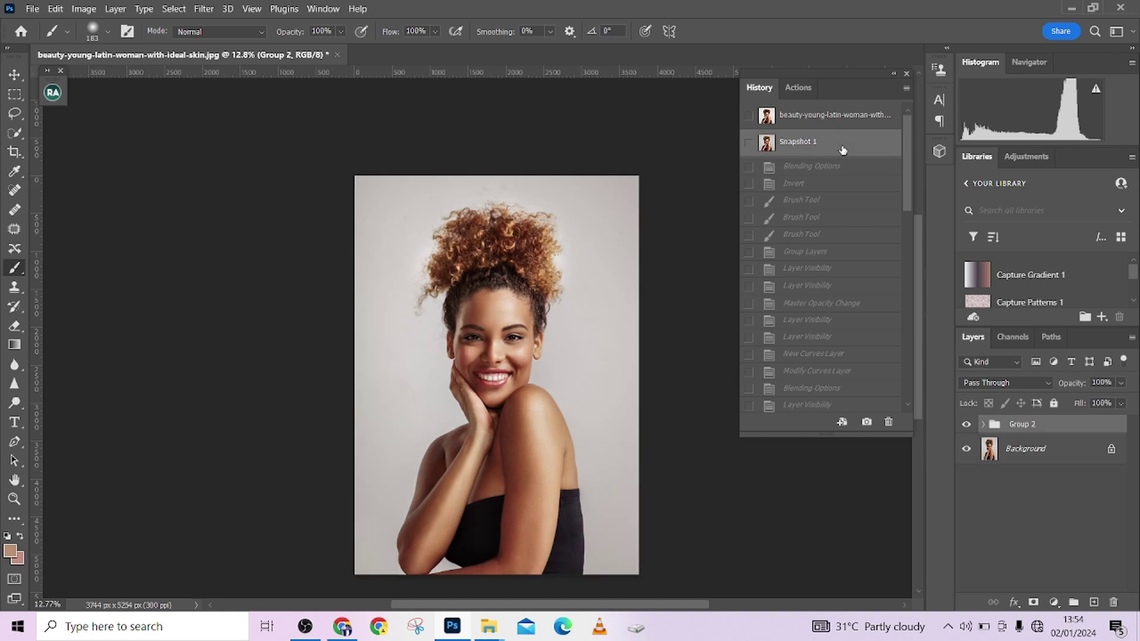
# Toggle Group 2's visibility to compare, then revert to the original photo and show the Actions list
pyautogui.click(967, 425)
pyautogui.click(967, 425)
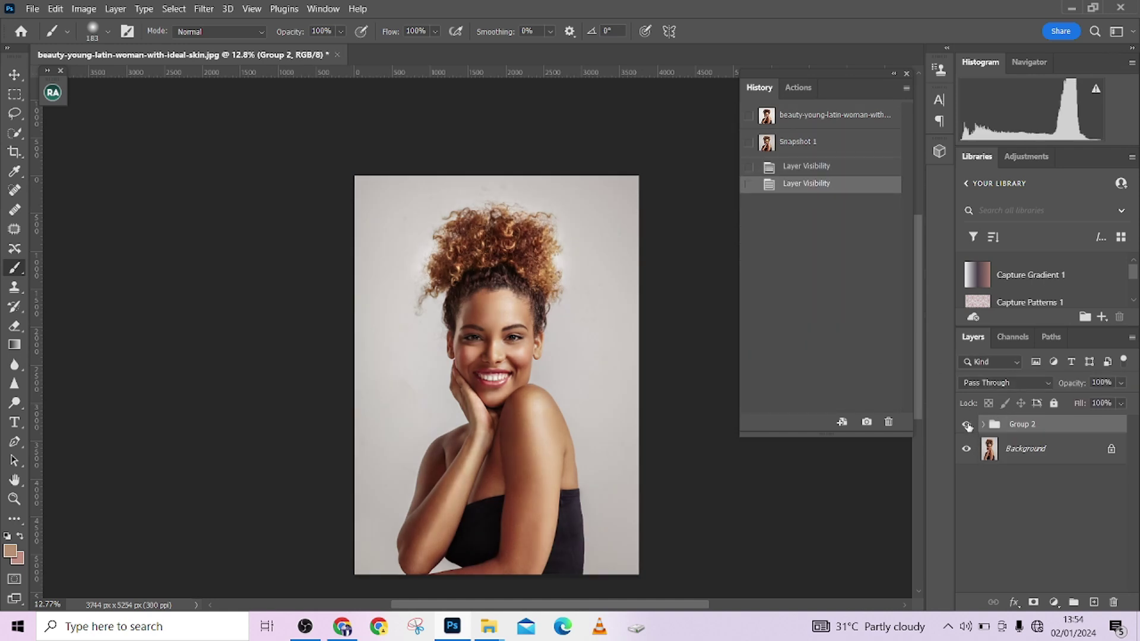
pyautogui.click(968, 426)
pyautogui.click(967, 425)
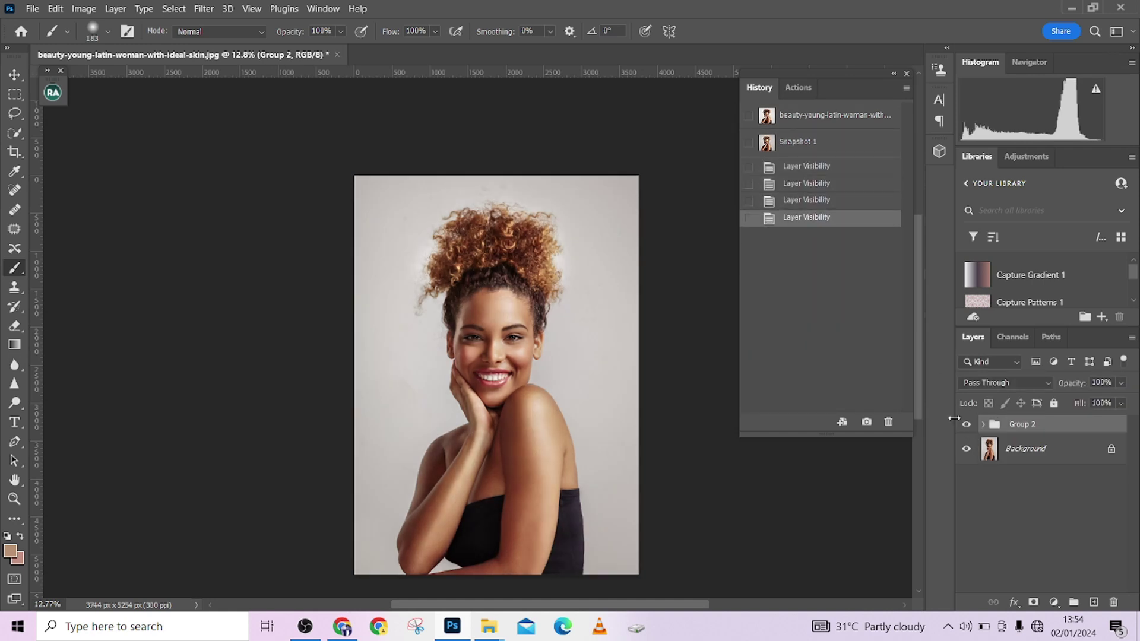
pyautogui.click(824, 115)
pyautogui.click(797, 88)
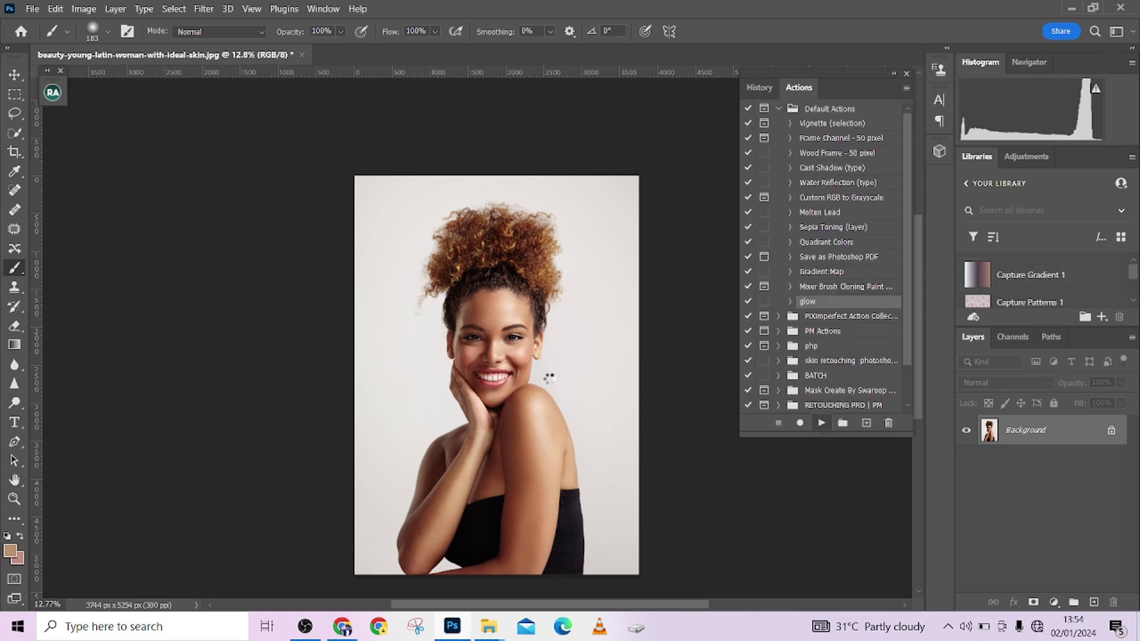
# Duplicate Curves 1, group both Curves layers into Group 1, and set its opacity to 48%
pyautogui.click(759, 88)
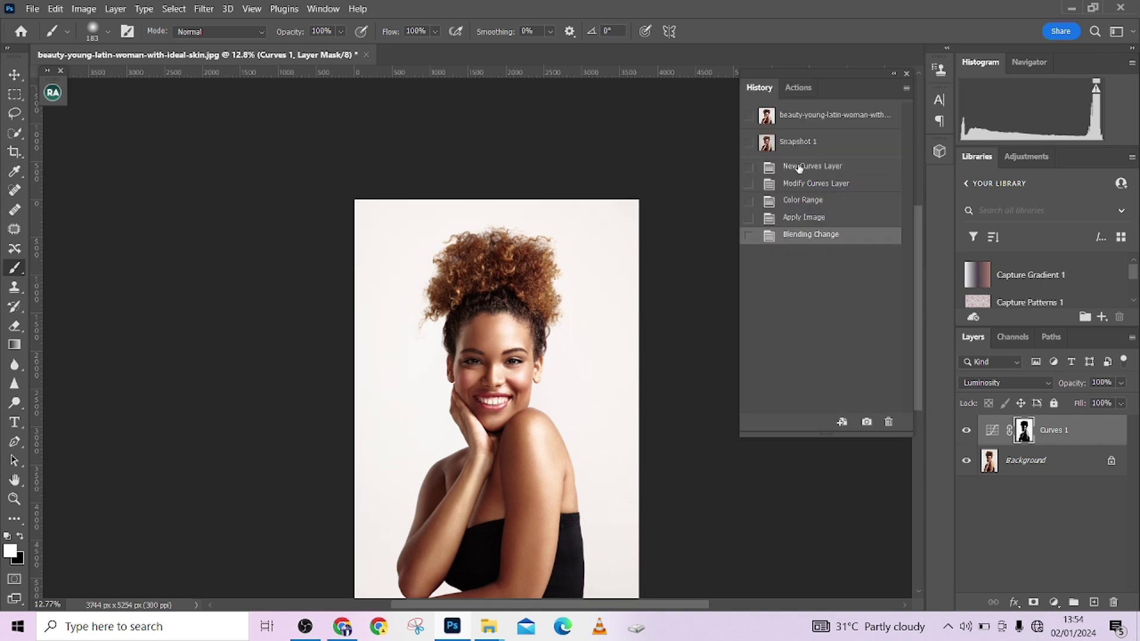
pyautogui.hotkey('ctrl', 'j')
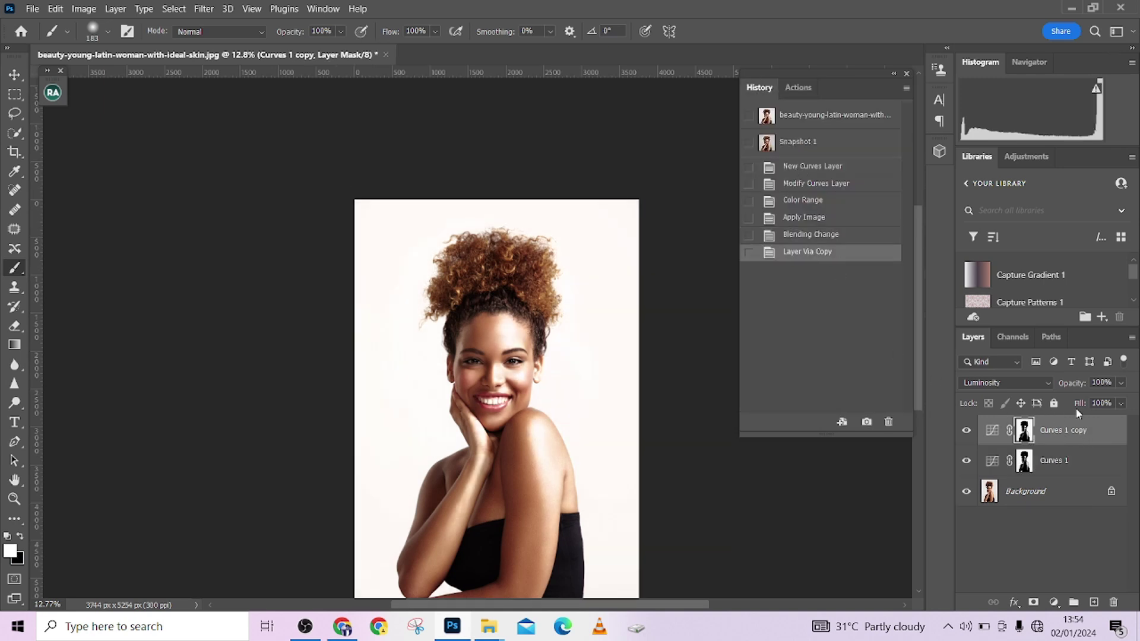
pyautogui.keyDown('shift'); pyautogui.click(1073, 463); pyautogui.keyUp('shift')
pyautogui.hotkey('ctrl', 'g')
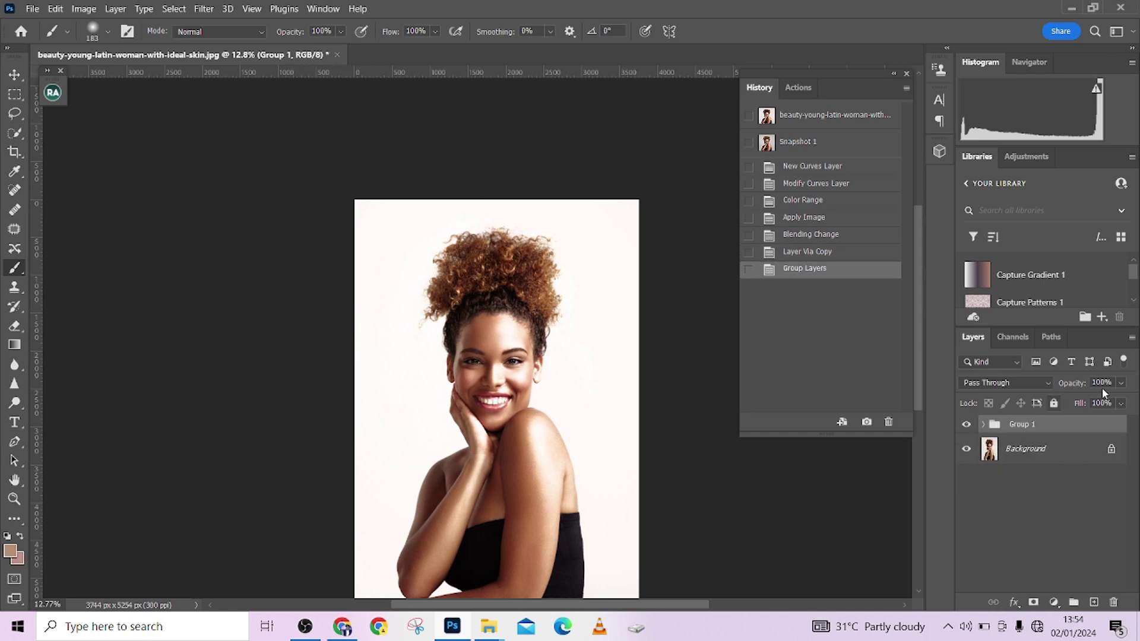
pyautogui.click(1121, 382)
pyautogui.moveTo(1129, 402); pyautogui.dragTo(1093, 403)
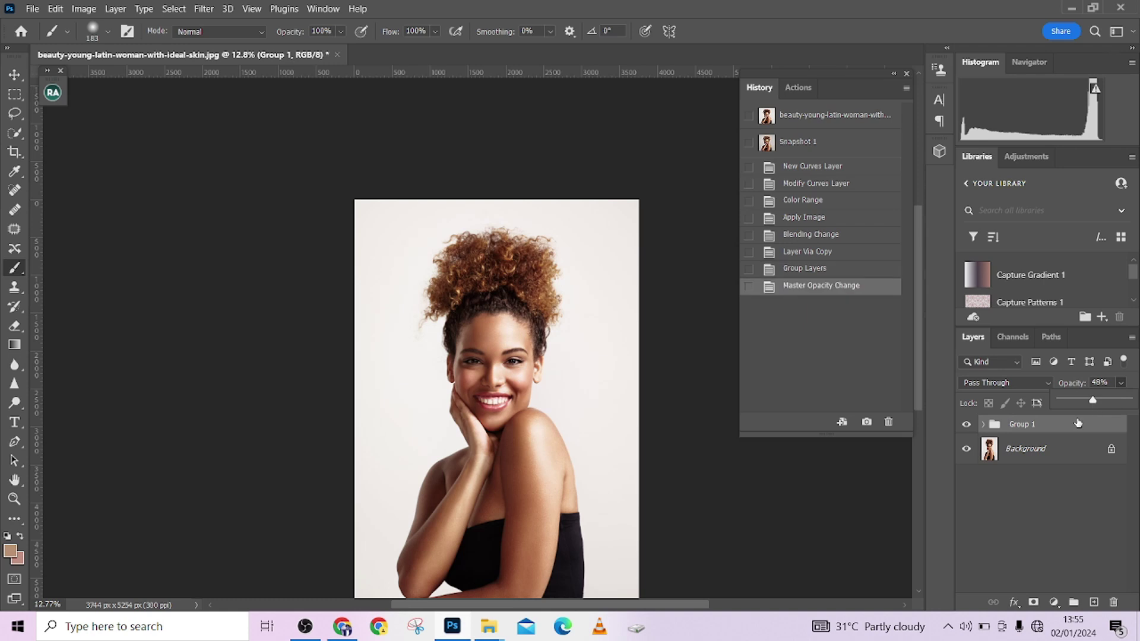
pyautogui.click(966, 424)
pyautogui.click(966, 425)
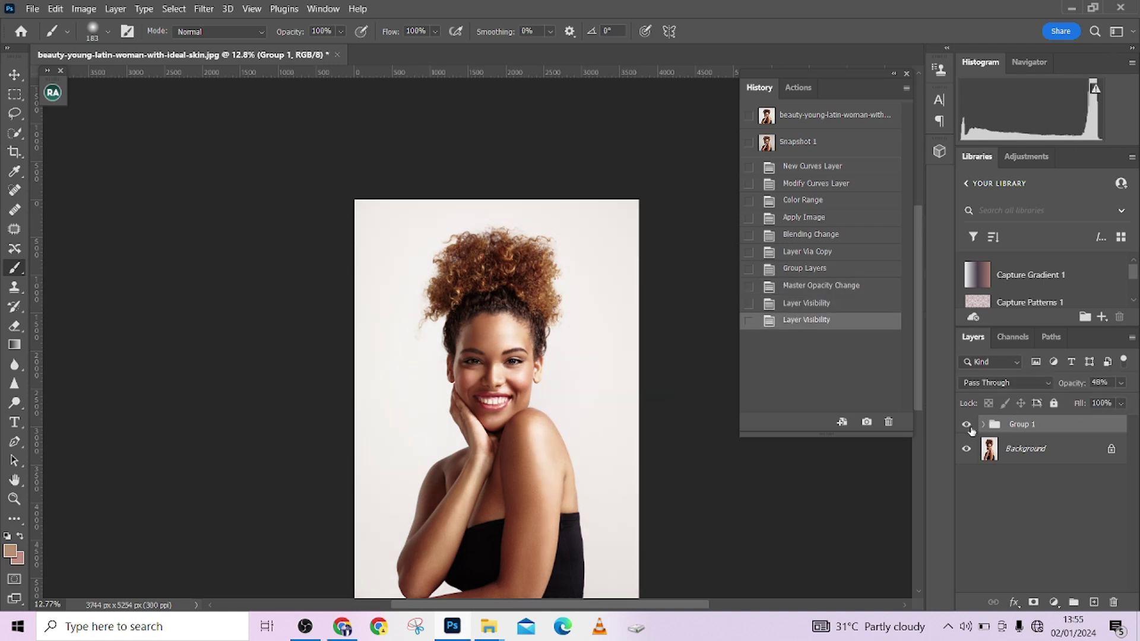
# Raise Group 1's opacity to 58% and delete the Curves 1 layer inside the group
pyautogui.click(1121, 383)
pyautogui.moveTo(1094, 404); pyautogui.dragTo(1099, 404)
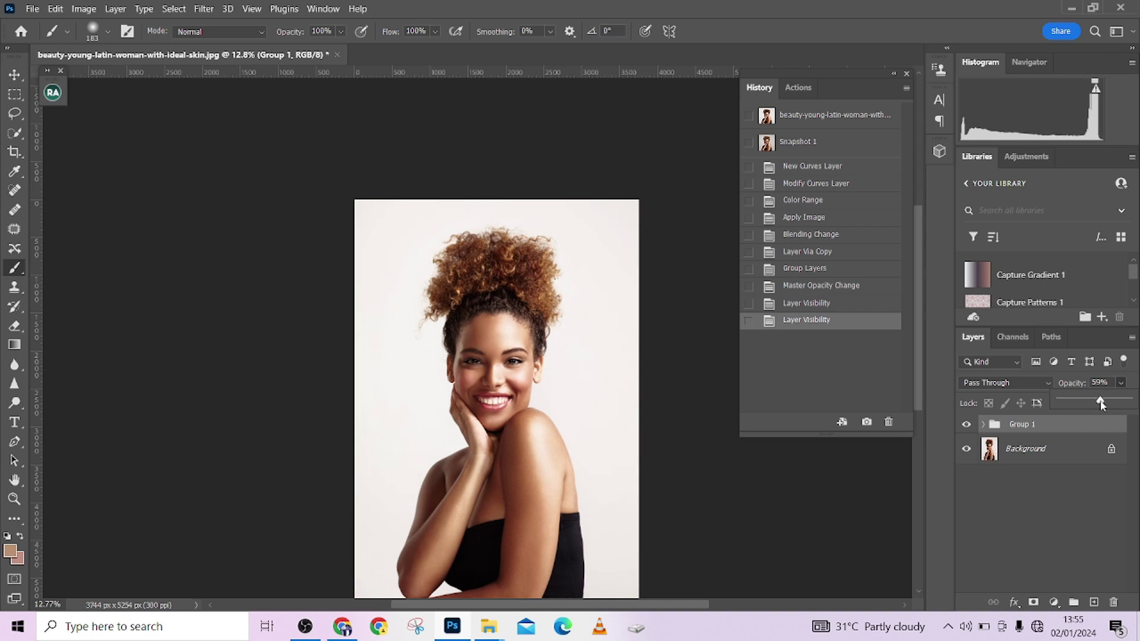
pyautogui.click(965, 425)
pyautogui.click(965, 425)
pyautogui.click(982, 424)
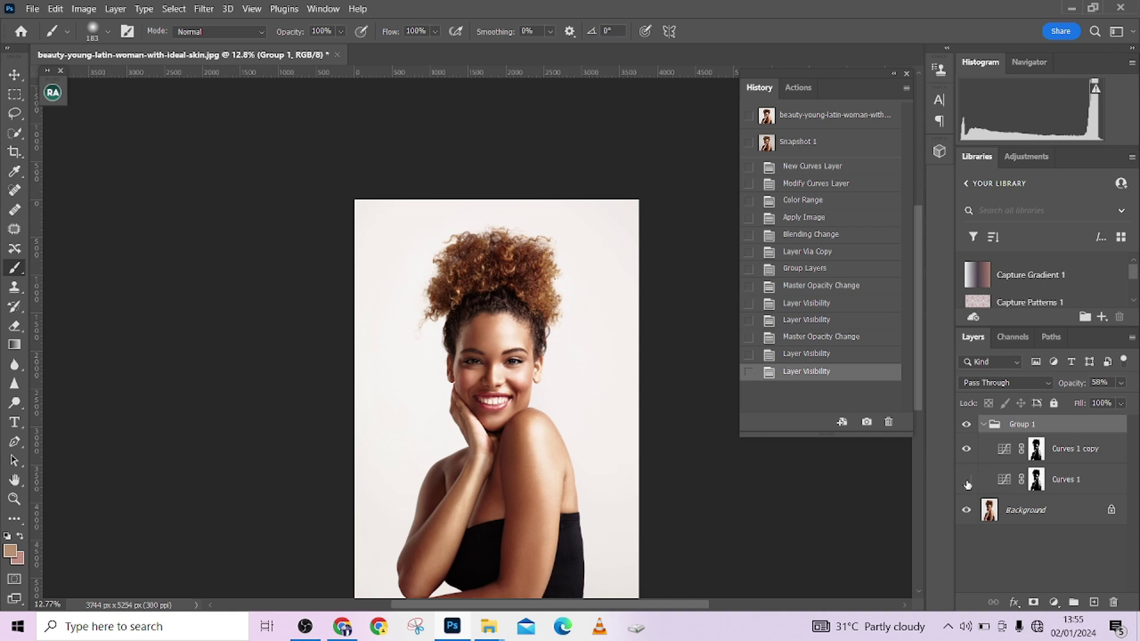
pyautogui.click(966, 479)
pyautogui.moveTo(1106, 482); pyautogui.dragTo(1113, 602)
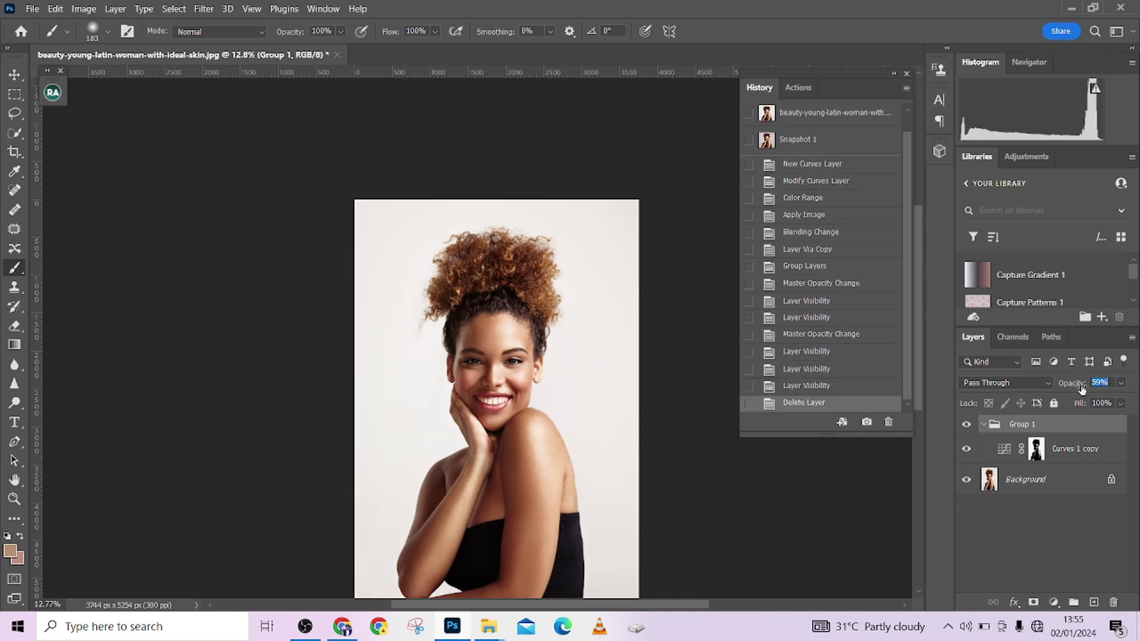
# Adjust Group 1's opacity to 68%, compare it, then delete Group 1, leaving only Background
pyautogui.moveTo(1073, 384); pyautogui.dragTo(1080, 386)
pyautogui.click(967, 425)
pyautogui.click(967, 425)
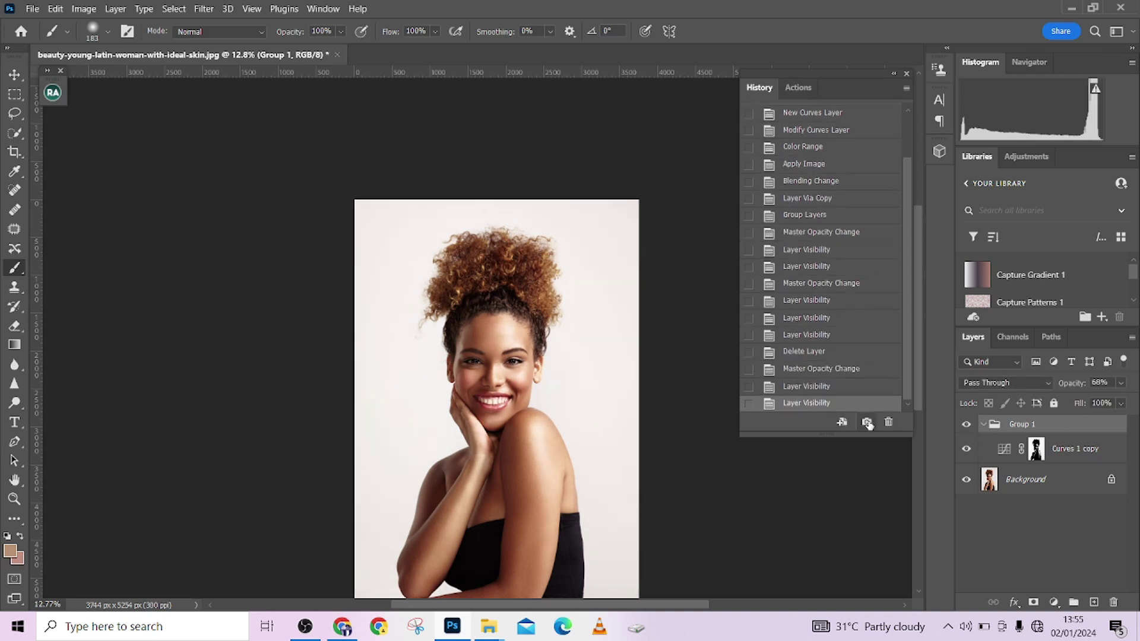
pyautogui.moveTo(1054, 424); pyautogui.dragTo(1112, 603)
# Revert to Snapshot 2 and toggle Group 1's visibility to review the glow version
pyautogui.scroll(3, 861, 369)
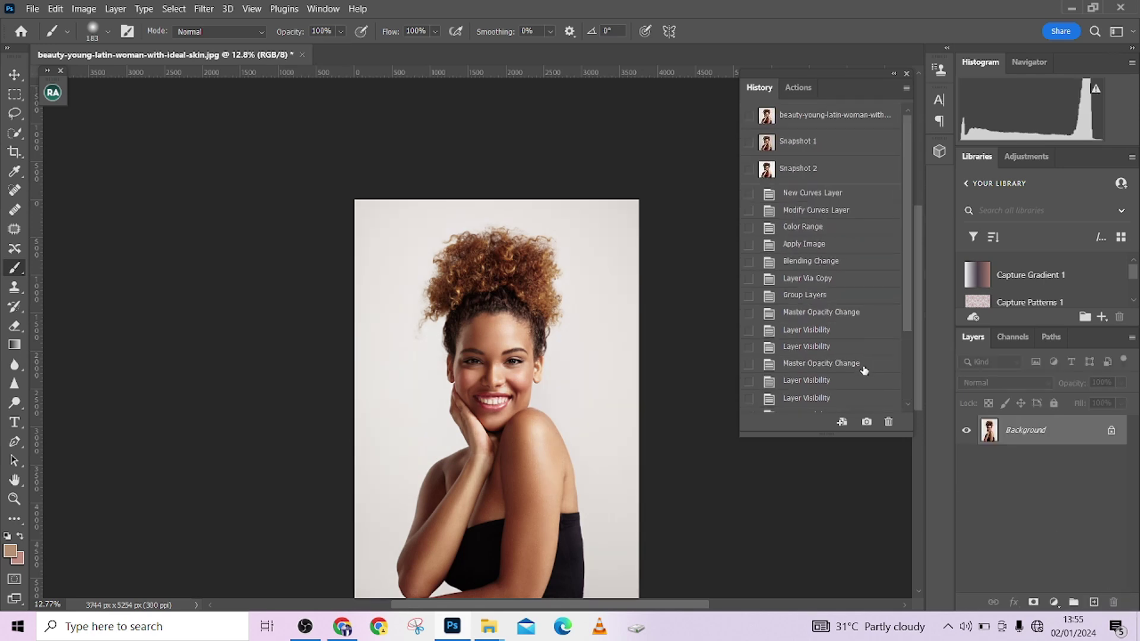
pyautogui.click(810, 171)
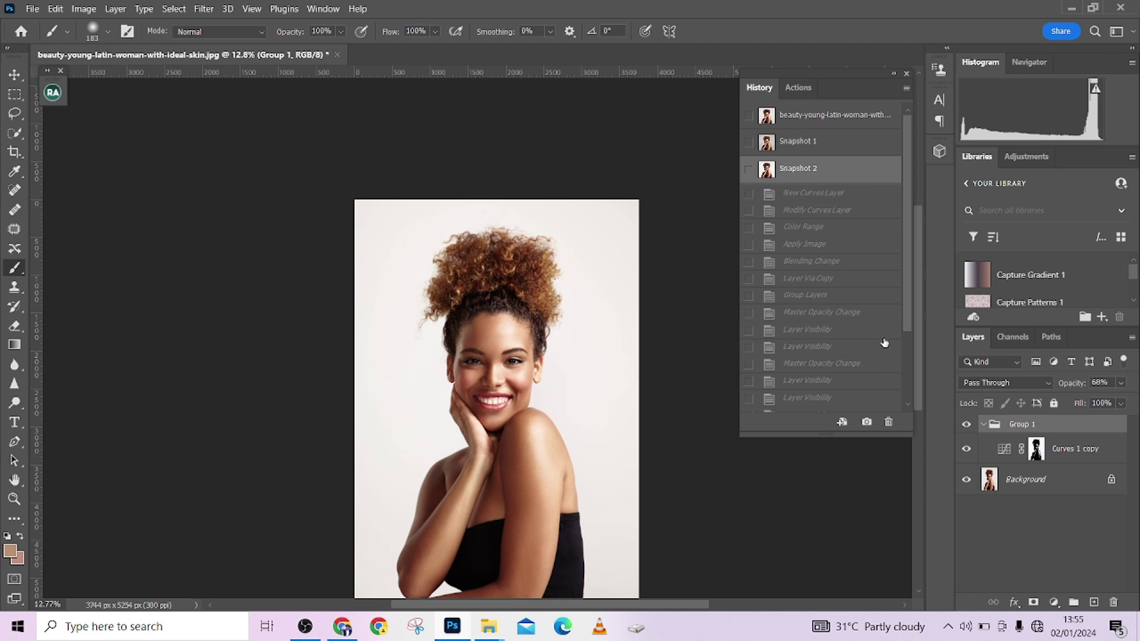
pyautogui.click(968, 425)
pyautogui.click(969, 426)
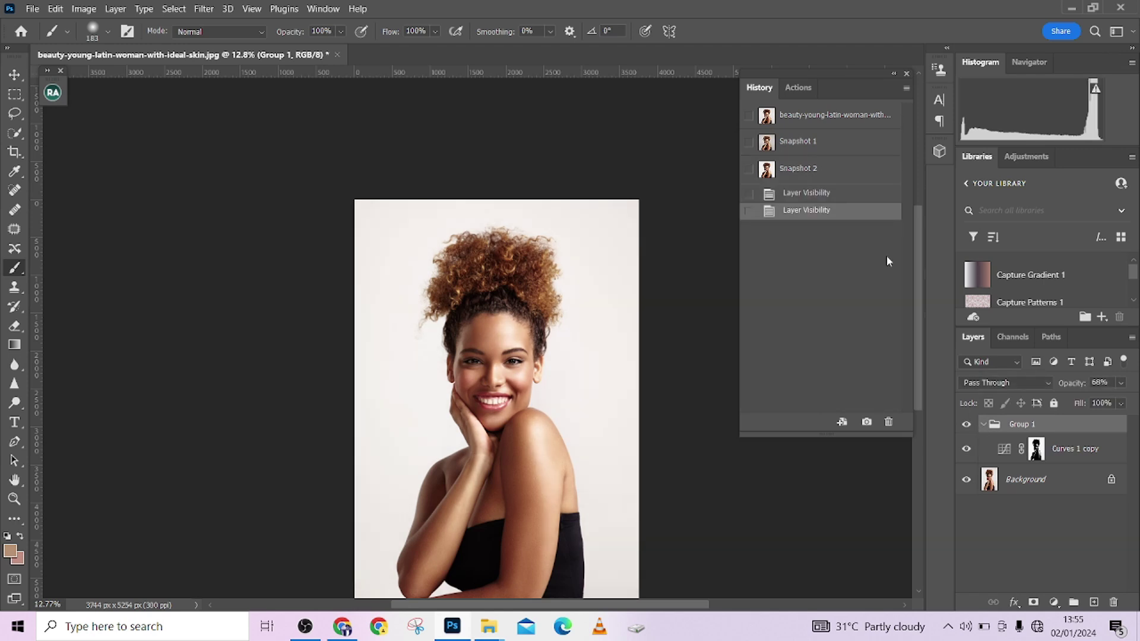
# Switch between Snapshot 1 and Snapshot 2, ending on Snapshot 1 with Group 2 toggled visible
pyautogui.click(811, 147)
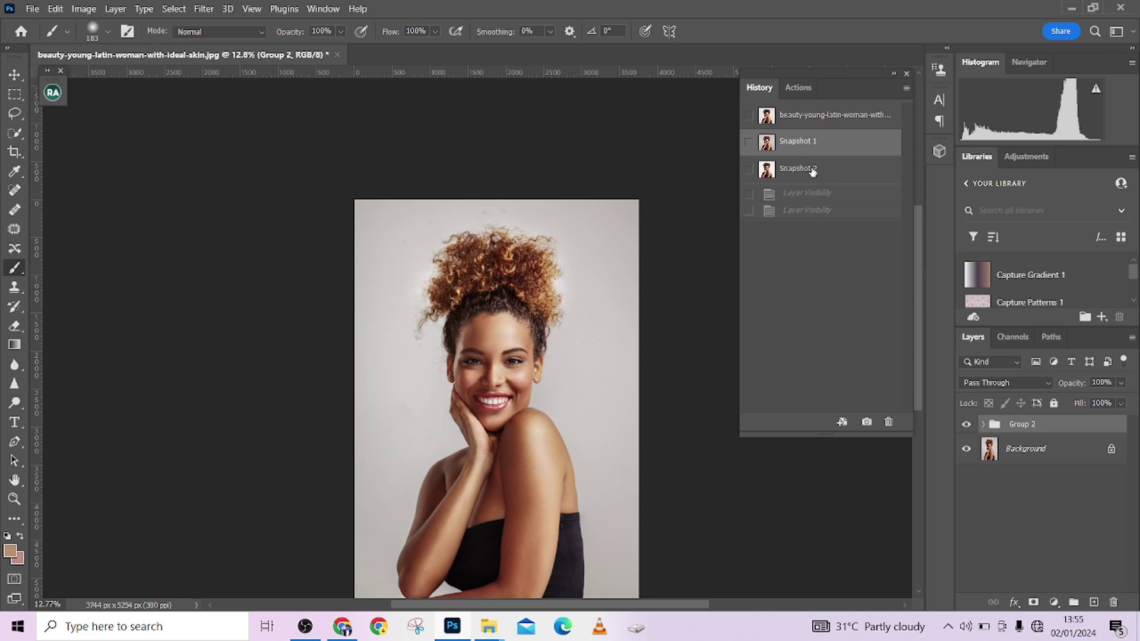
pyautogui.click(811, 172)
pyautogui.click(813, 140)
pyautogui.hotkey('ctrl', 'shift', 'z')
pyautogui.hotkey('ctrl', 'shift', 'z')
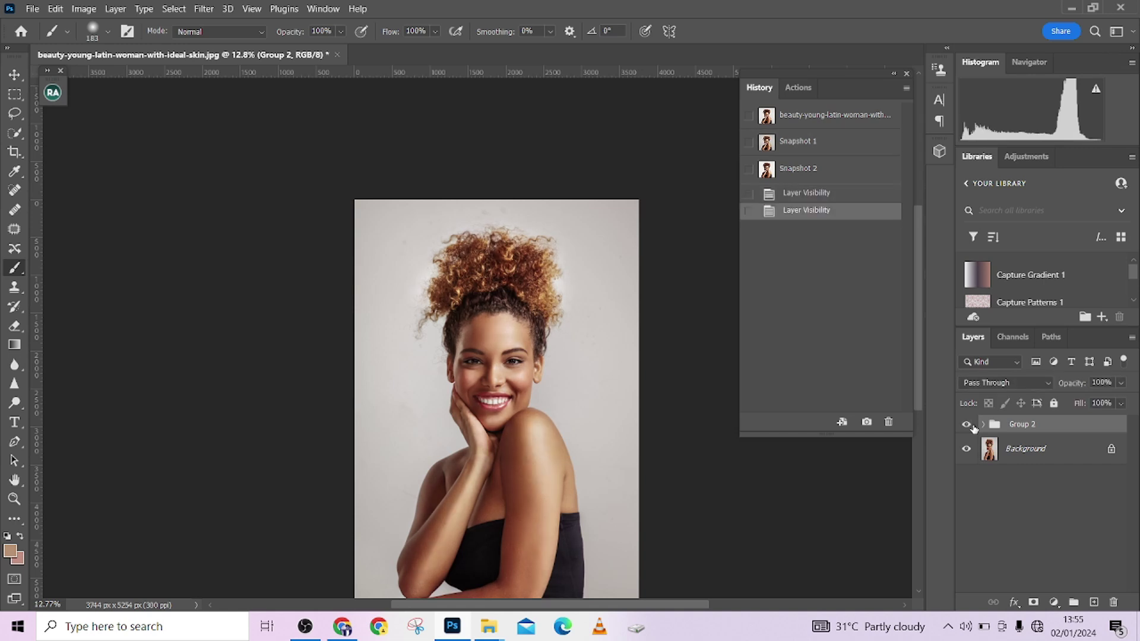
pyautogui.click(968, 425)
pyautogui.click(968, 424)
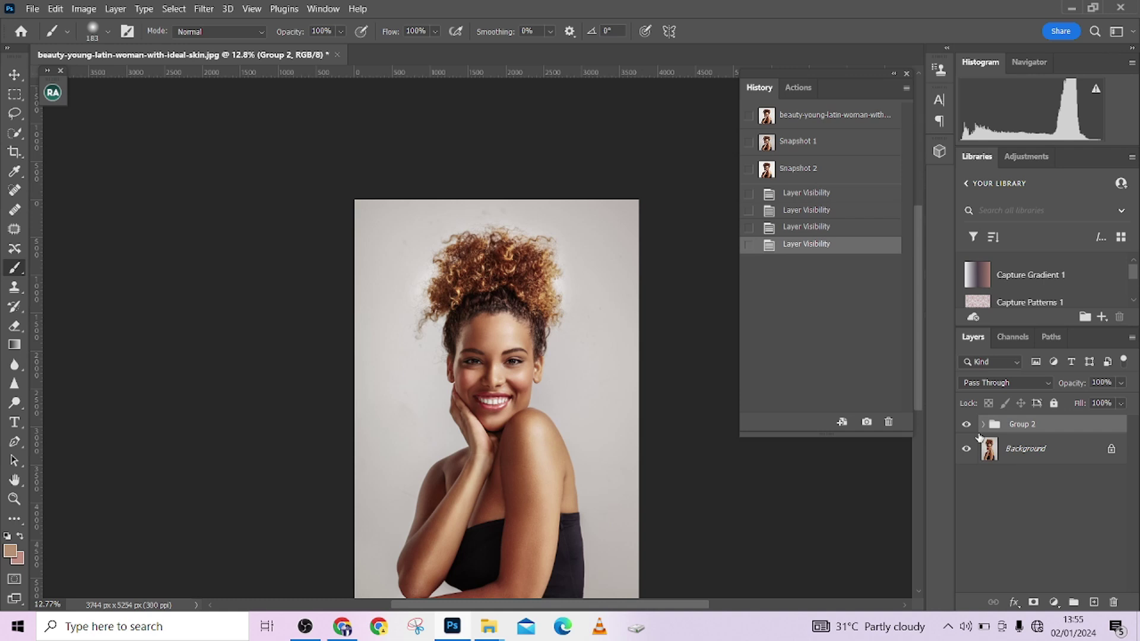
pyautogui.scroll(-3, 623, 374)
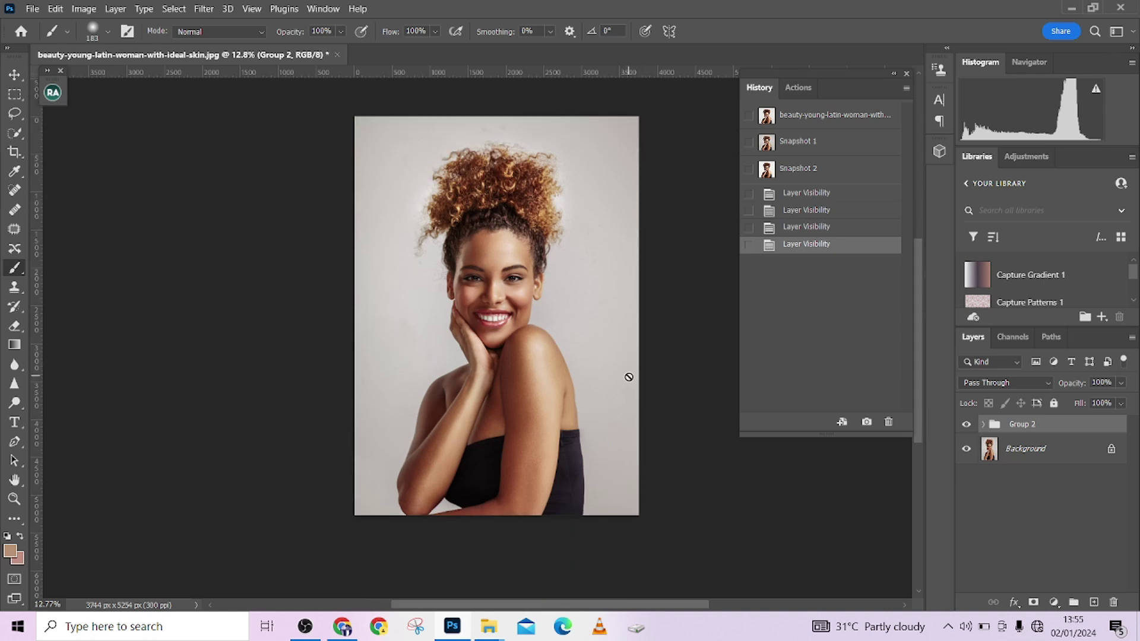